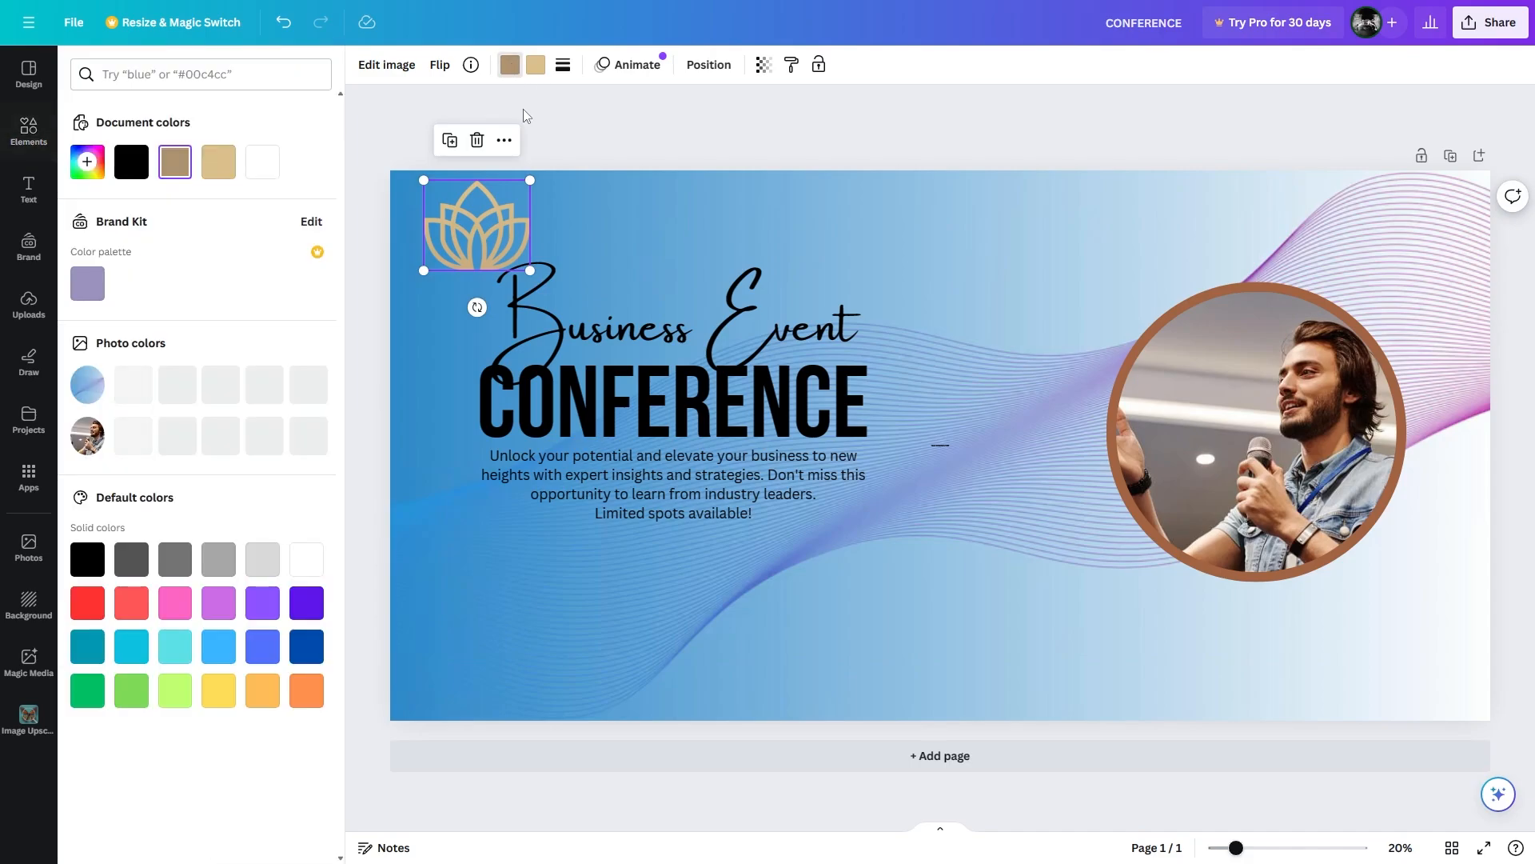
Recolour the lotus logo's colour chips to dark blue and then black.
click(306, 638)
click(531, 68)
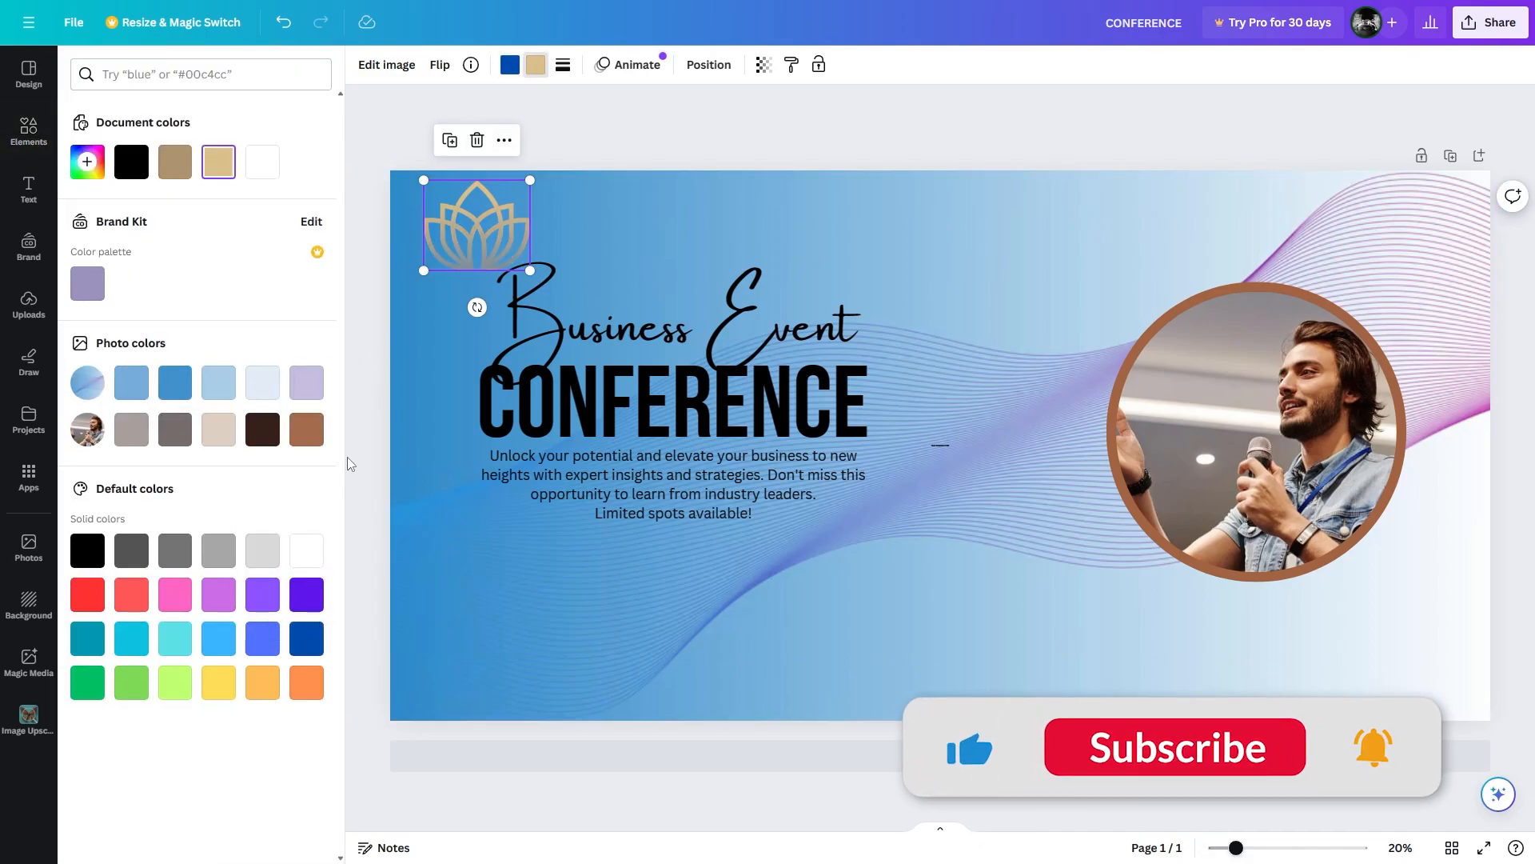
click(87, 550)
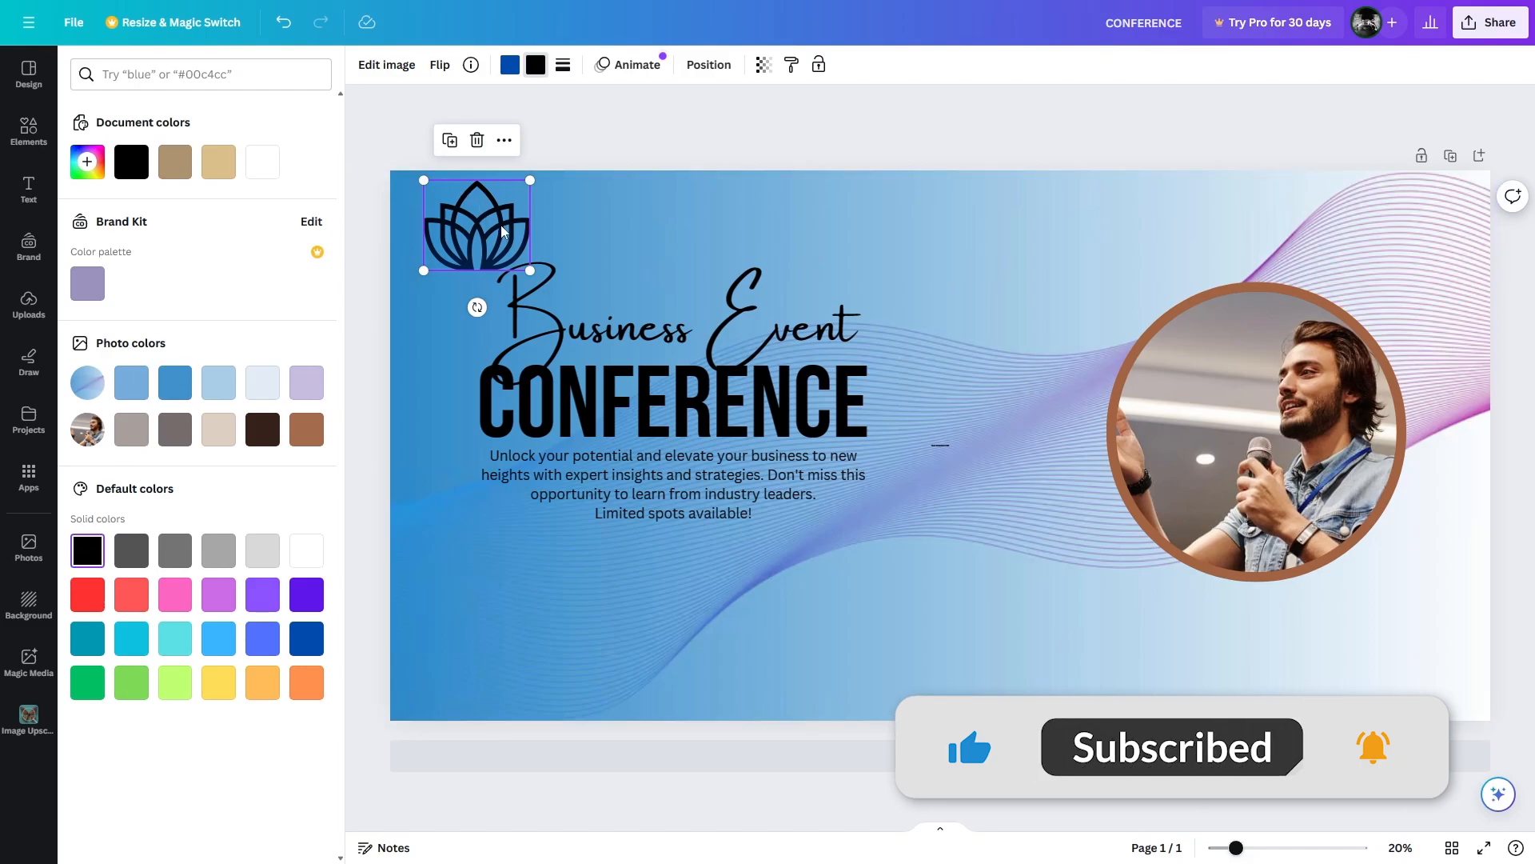
Shrink the lotus logo in the banner's top-left corner and deselect it.
drag(530, 270, 510, 254)
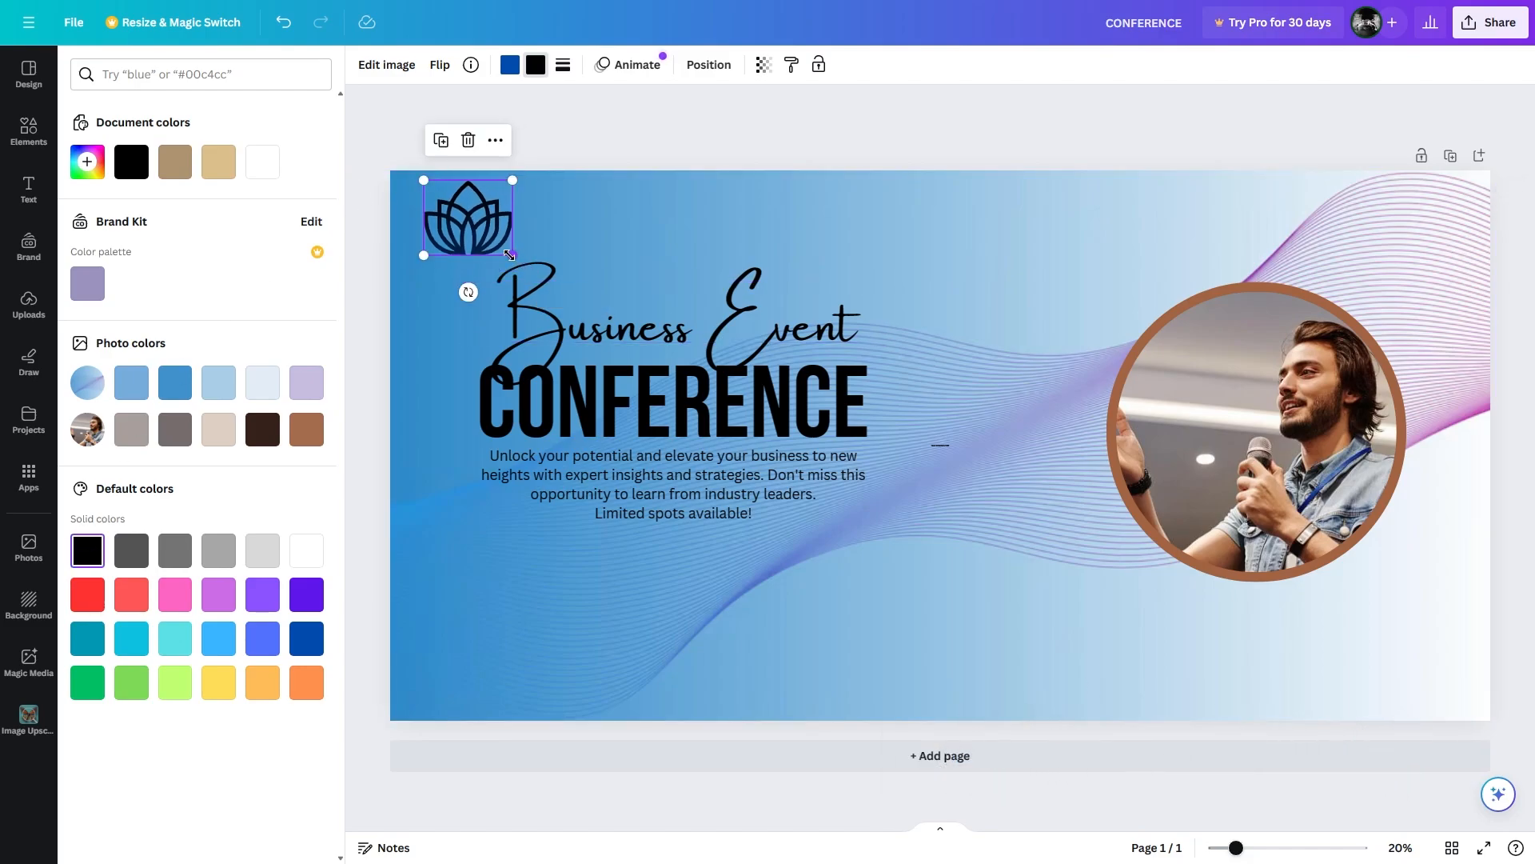
click(598, 128)
click(635, 224)
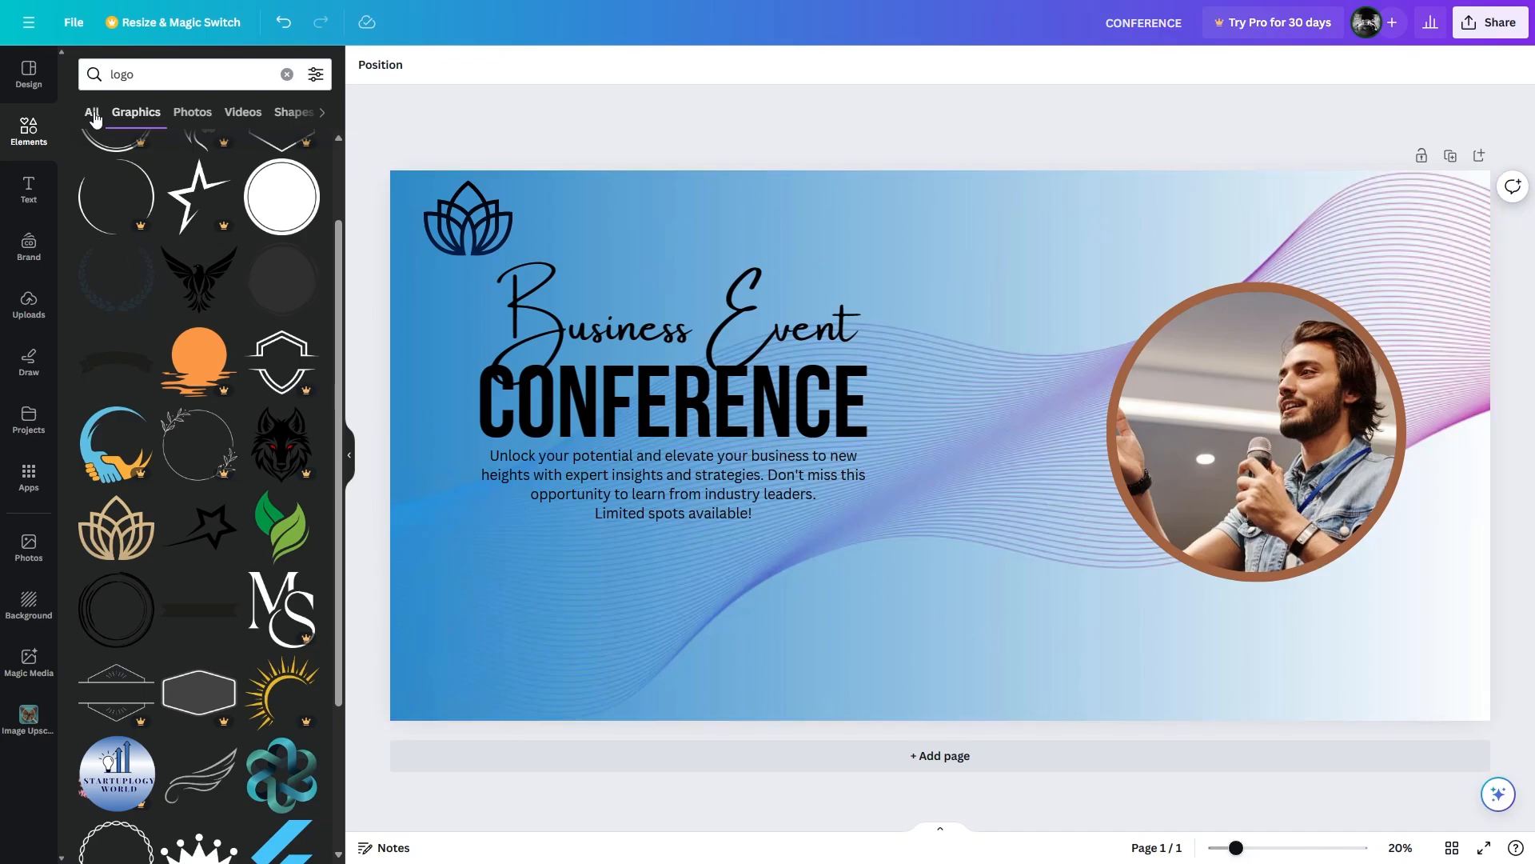
Add a '10 June' subheading and move it to the banner's top right.
click(29, 192)
click(150, 318)
text(1)
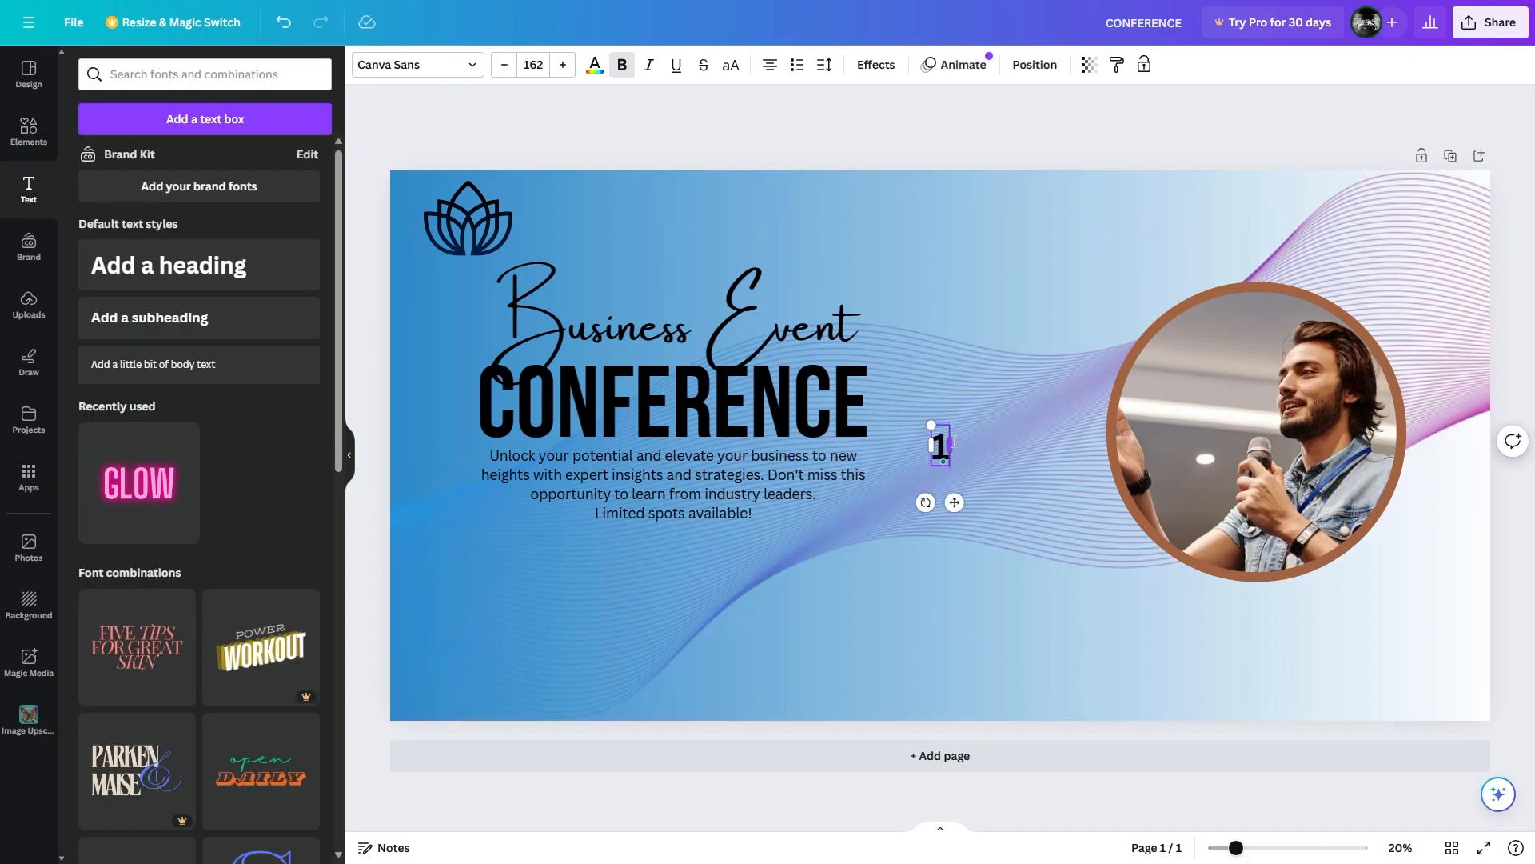
text(0 June)
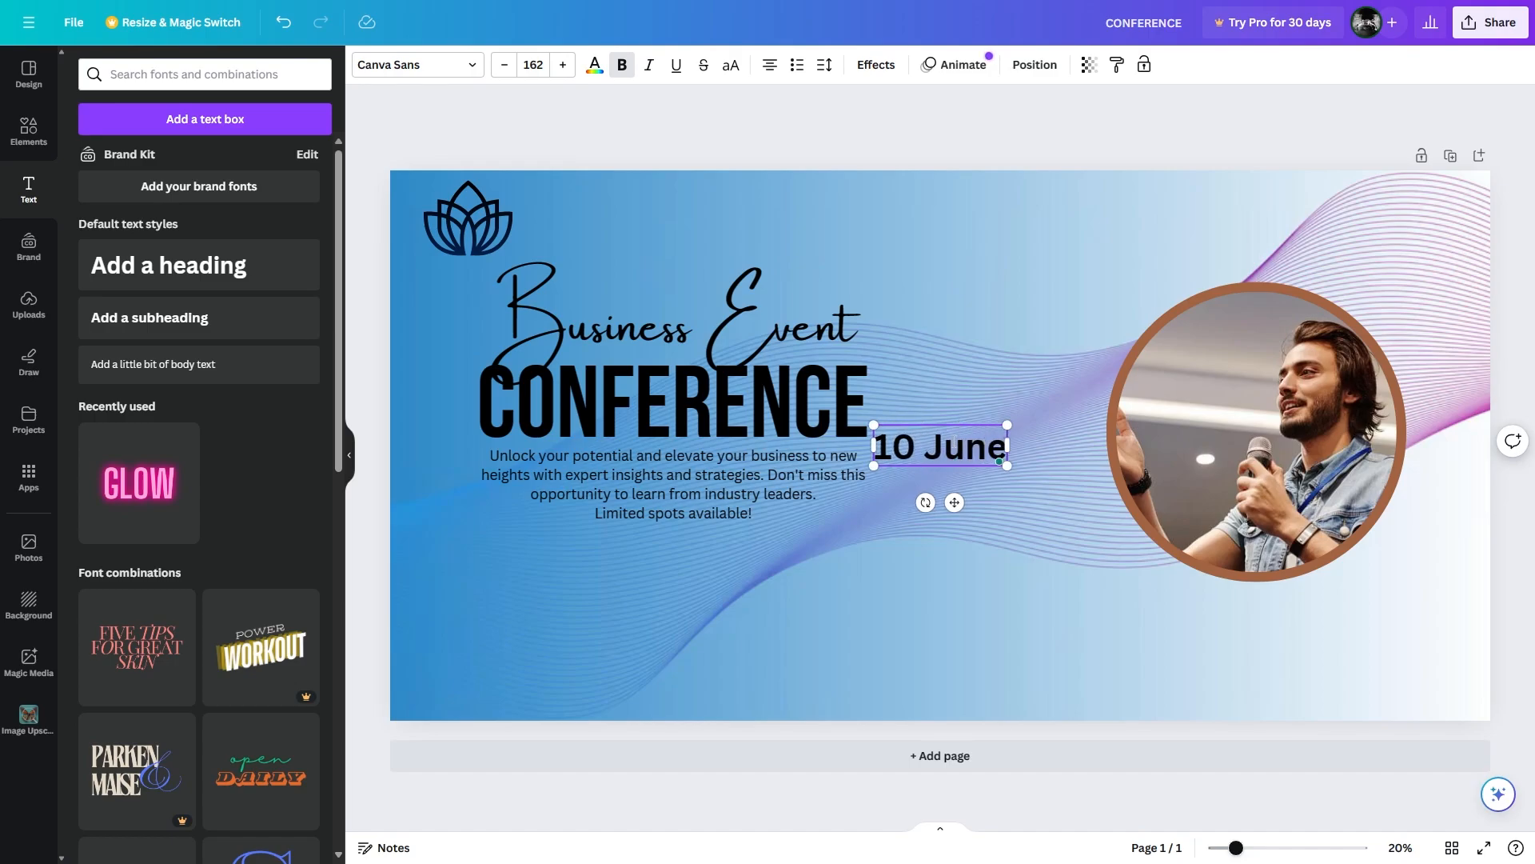
drag(940, 432, 1012, 212)
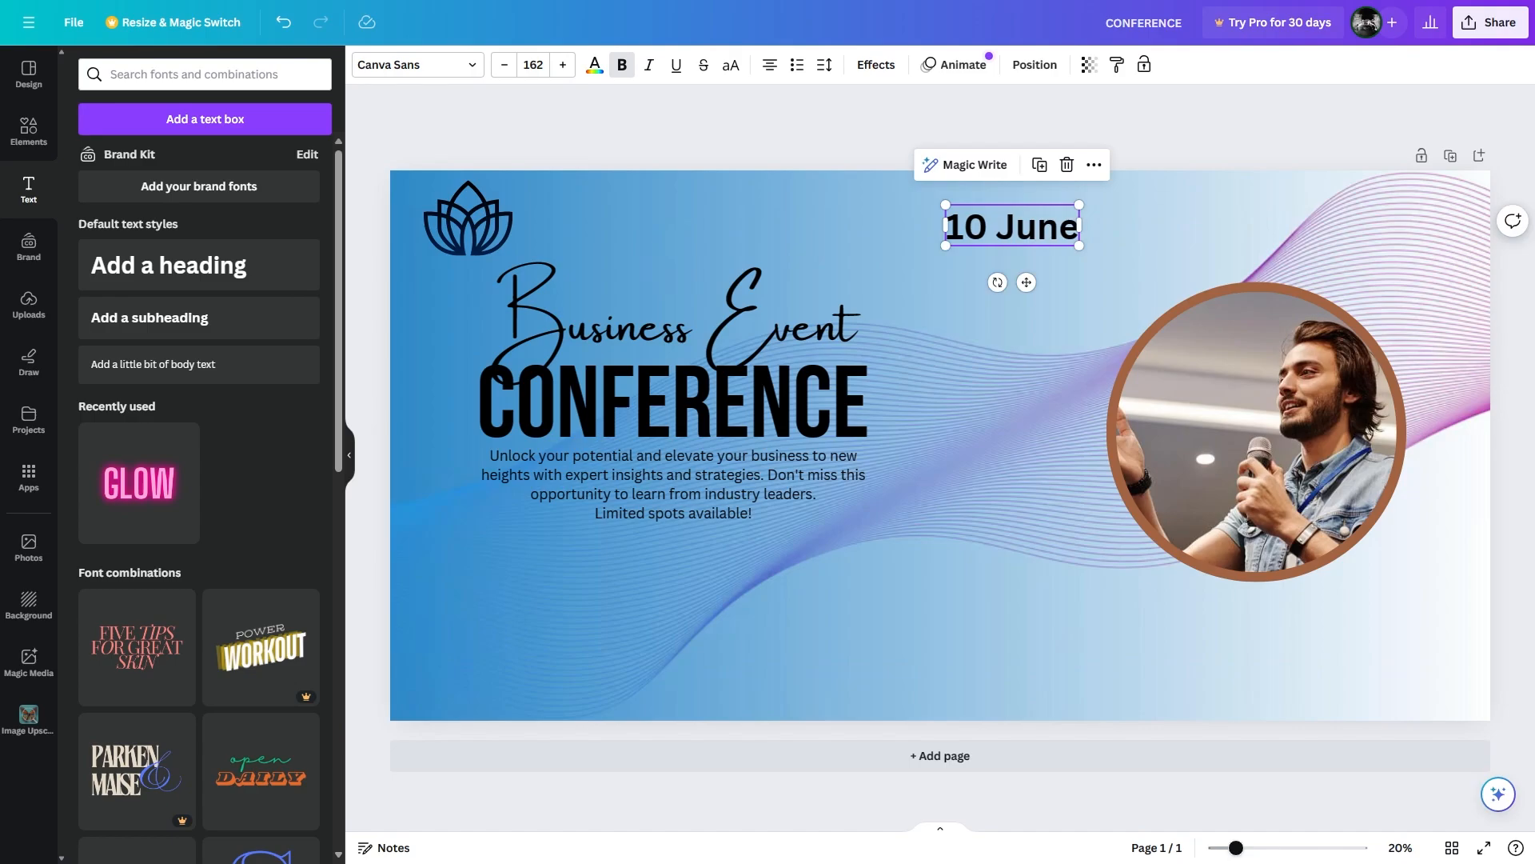
Add a second subheading reading 'From 9am-5pm' and widen it onto one line.
click(164, 317)
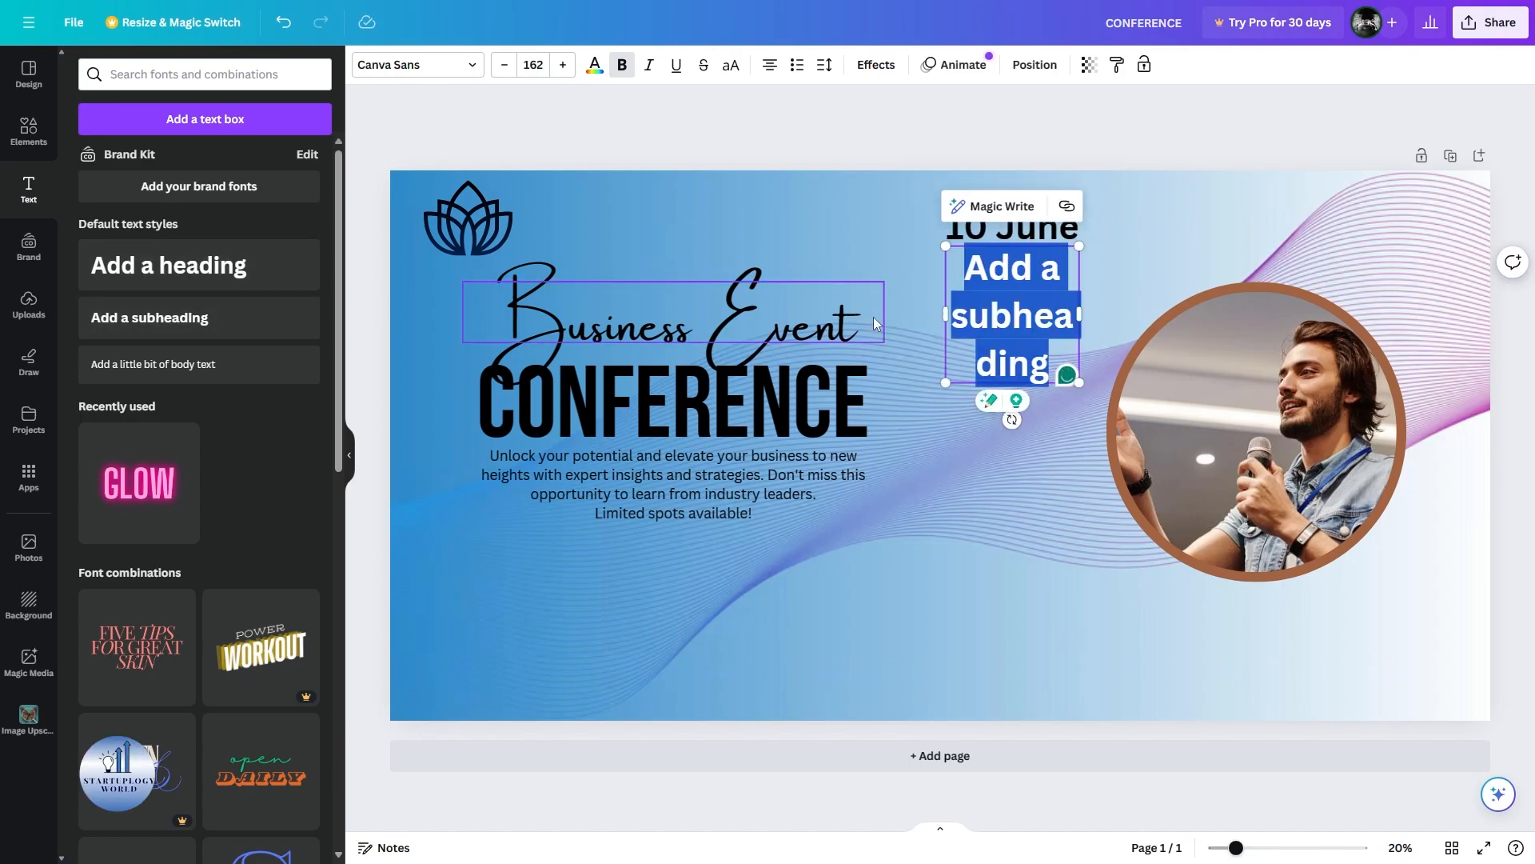
text(Fri)
key(BackSpace)
text(om)
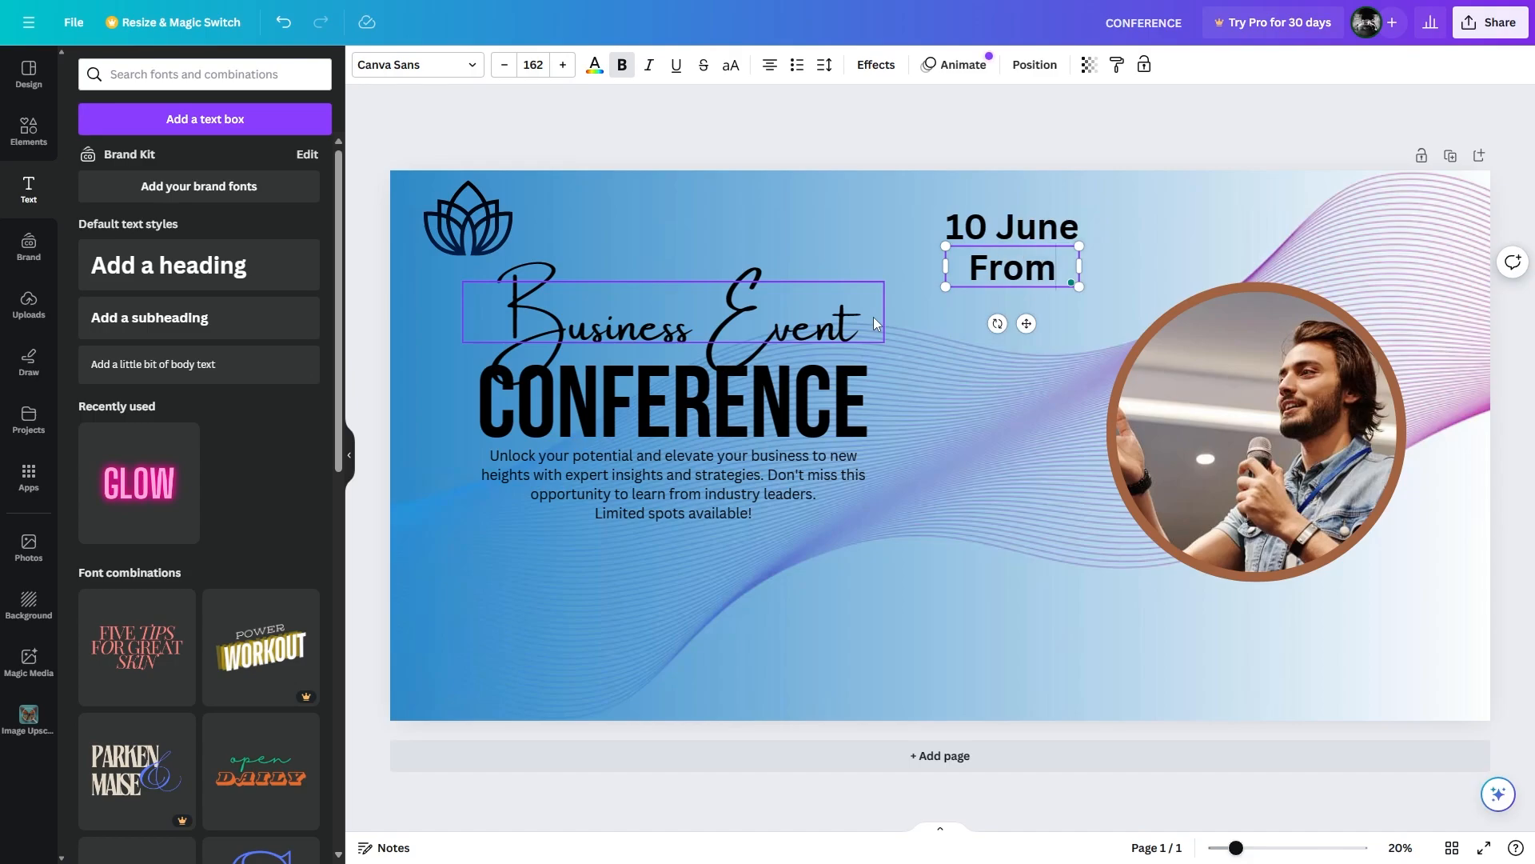
text( 9-5p)
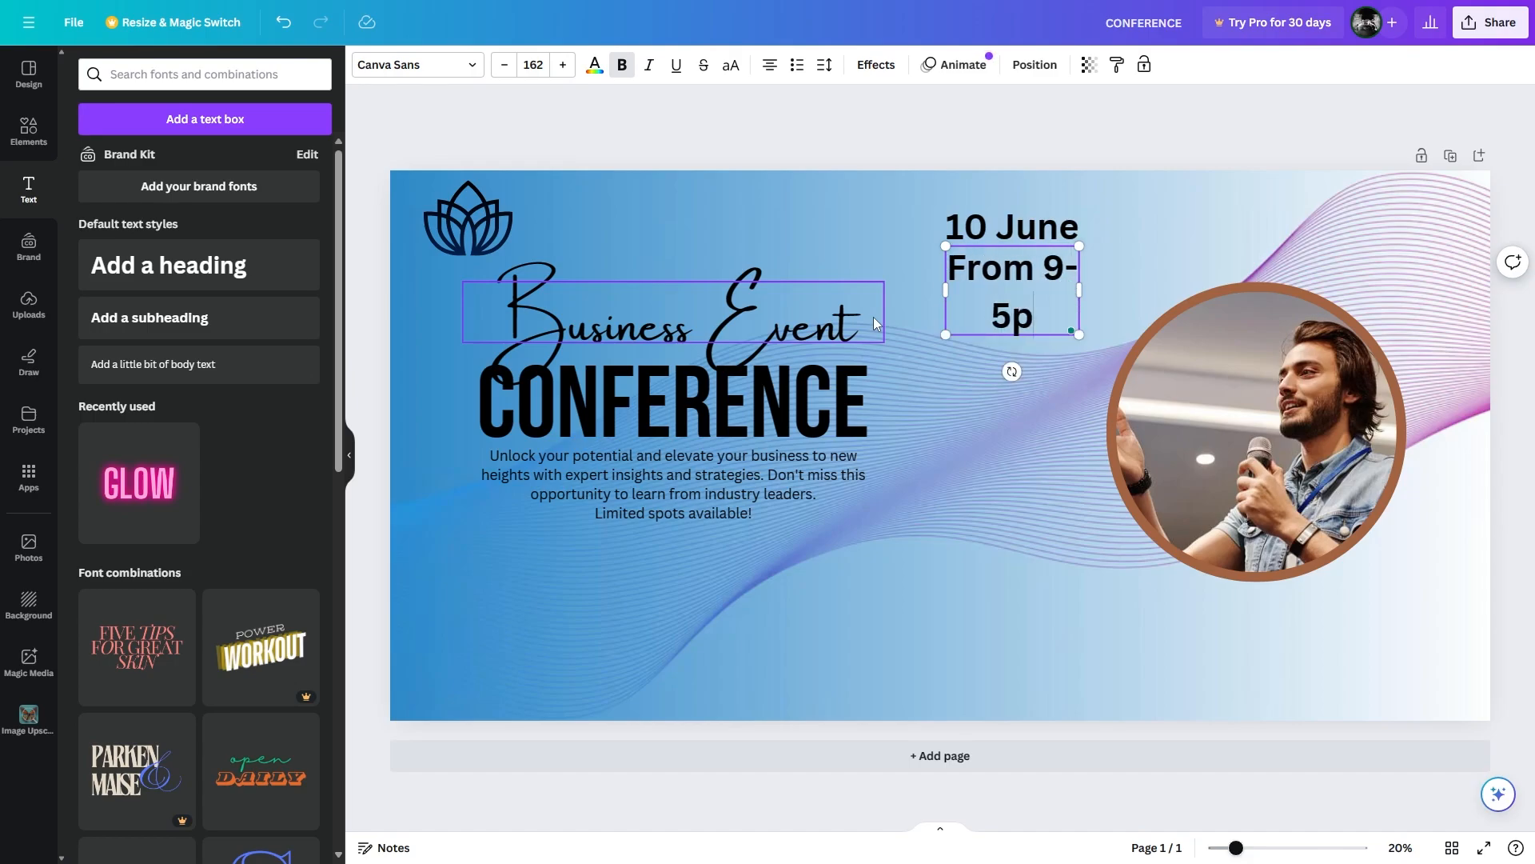
text(m)
key(Up)
key(Right)
text(am)
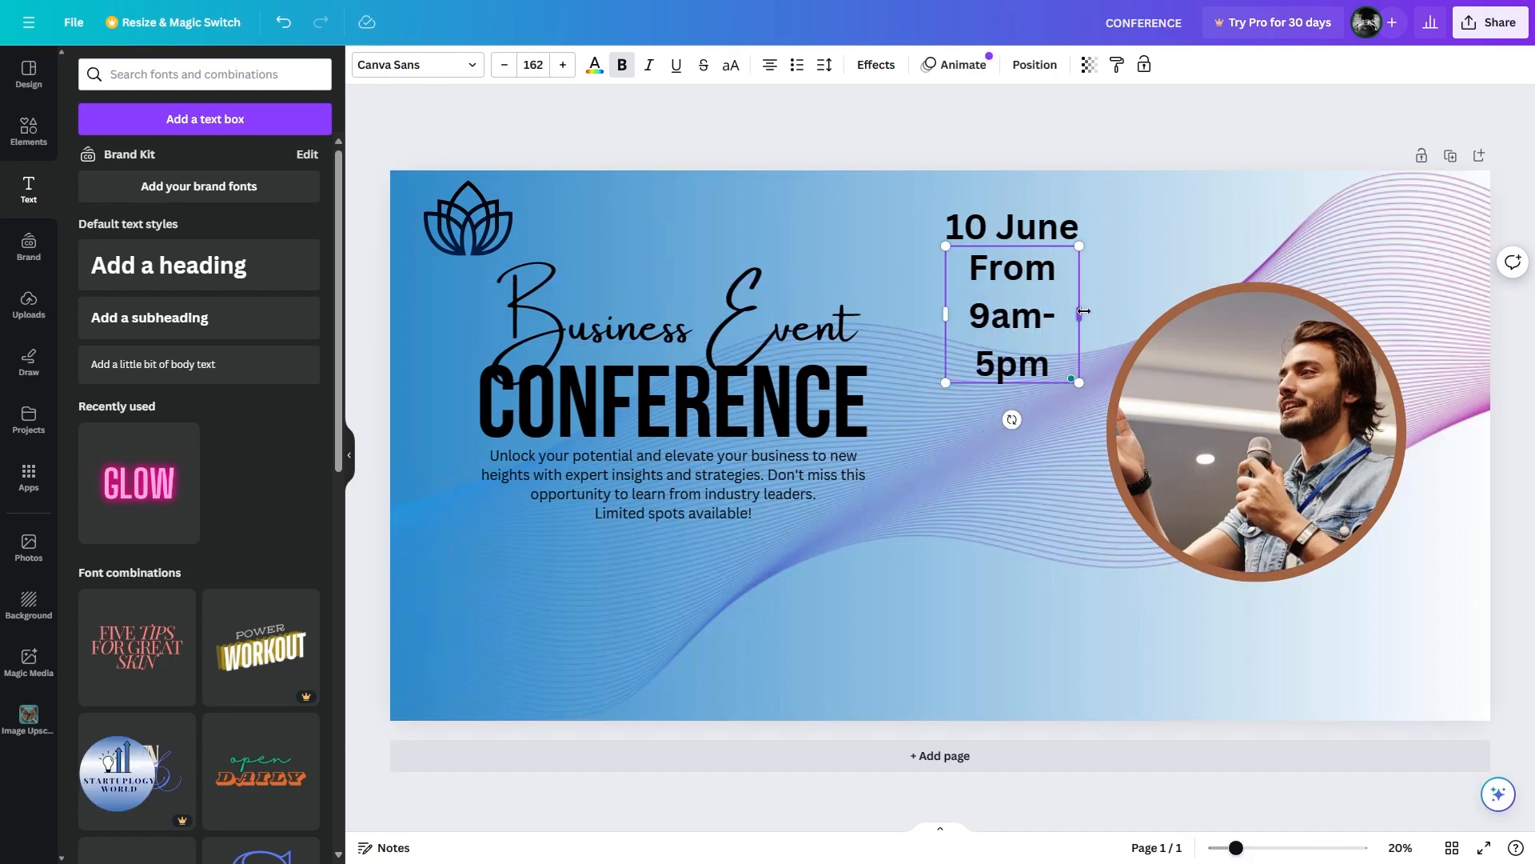
drag(1078, 314, 1124, 259)
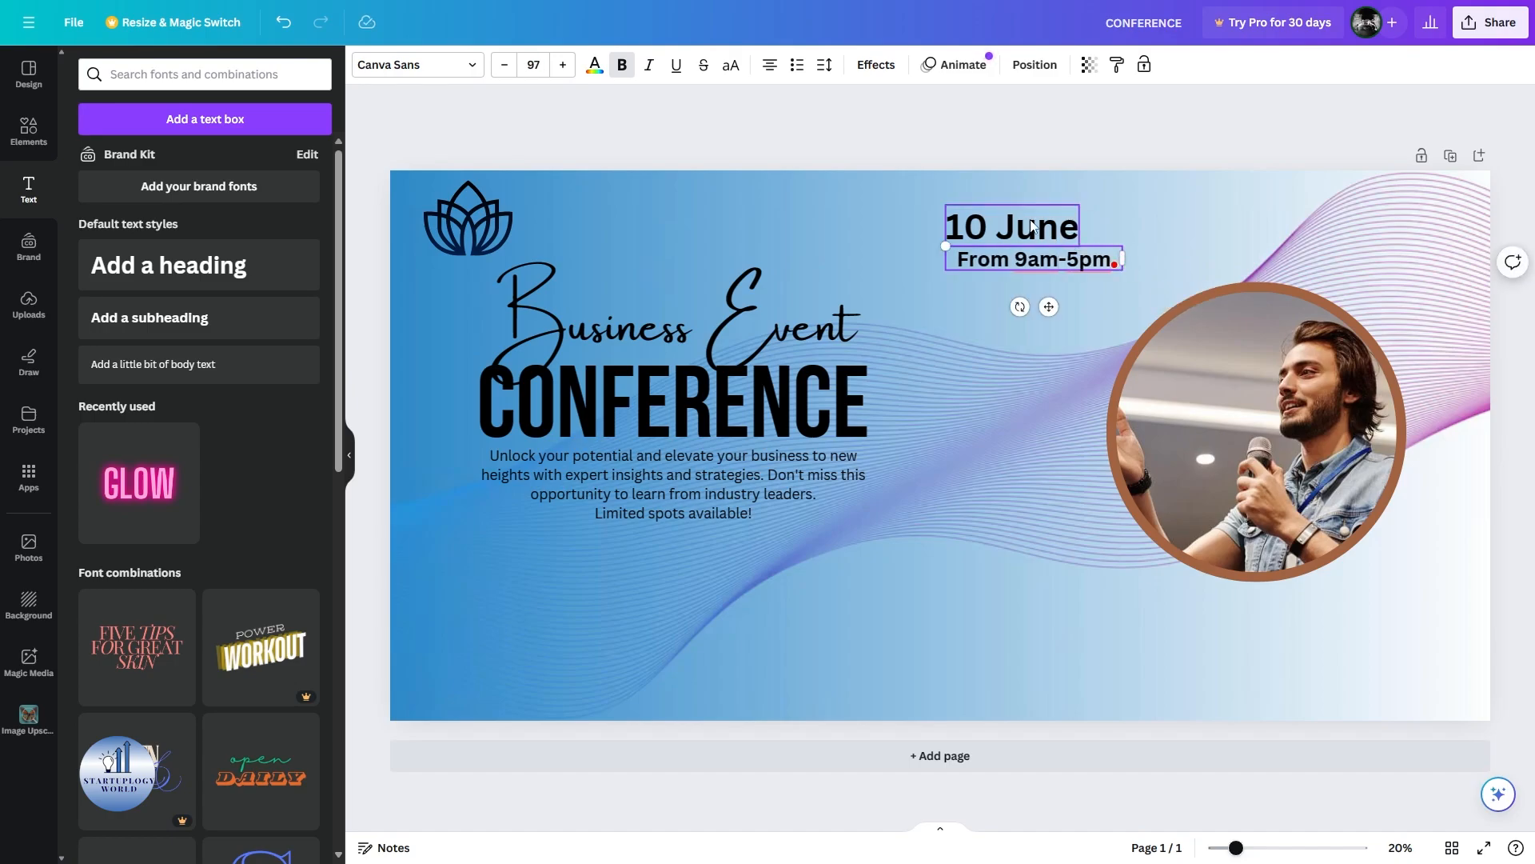
Enlarge '10 June', centre-align it with the time, group them and place above the photo.
click(1078, 214)
mouse_move(1078, 206)
mouse_down()
mouse_move(1115, 196)
mouse_move(1070, 218)
mouse_up()
right_click(1032, 230)
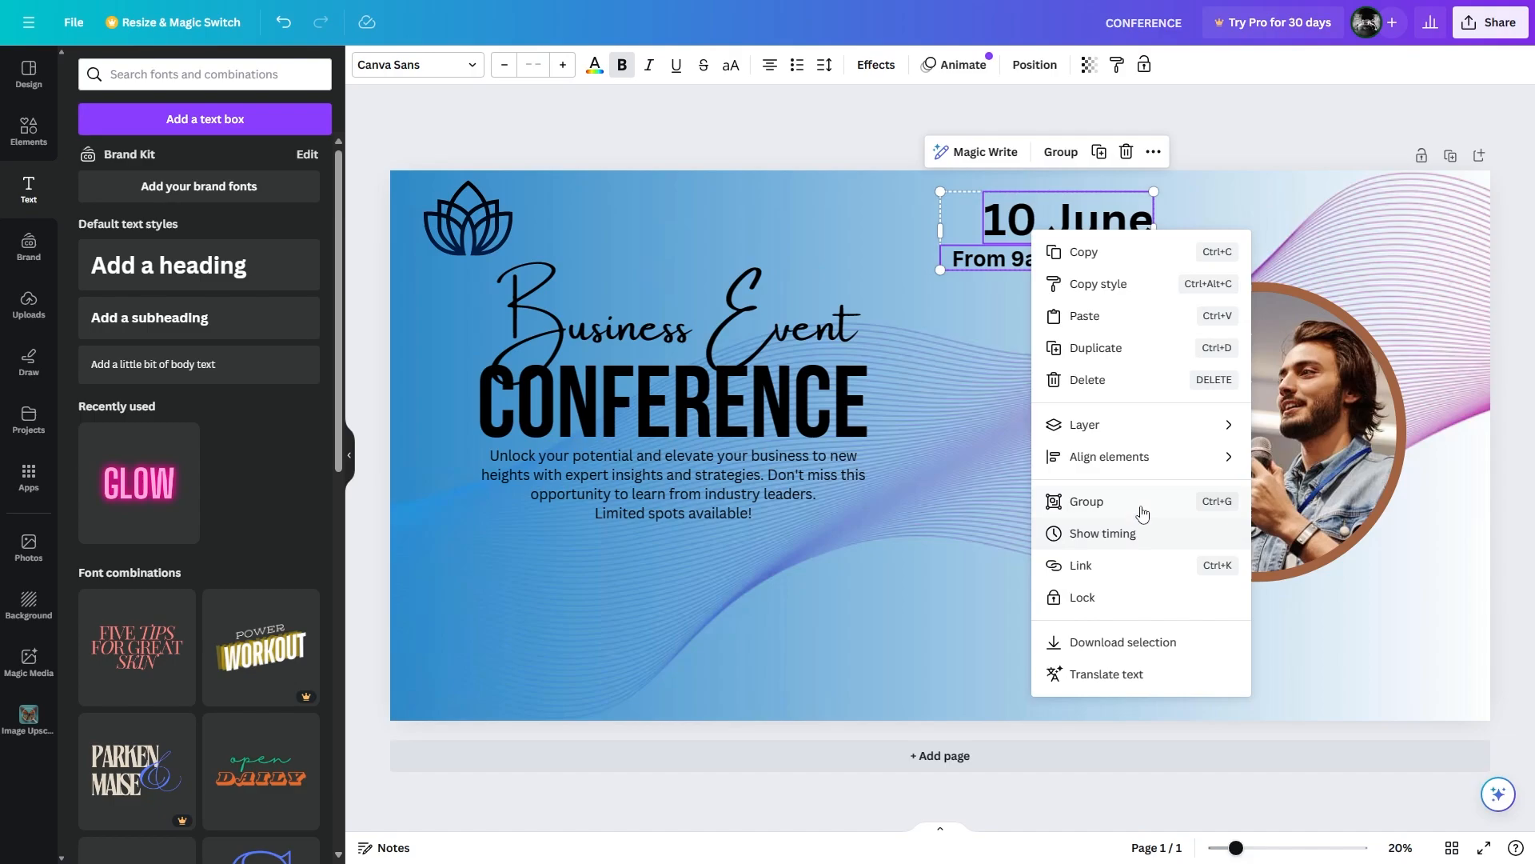
mouse_move(1163, 455)
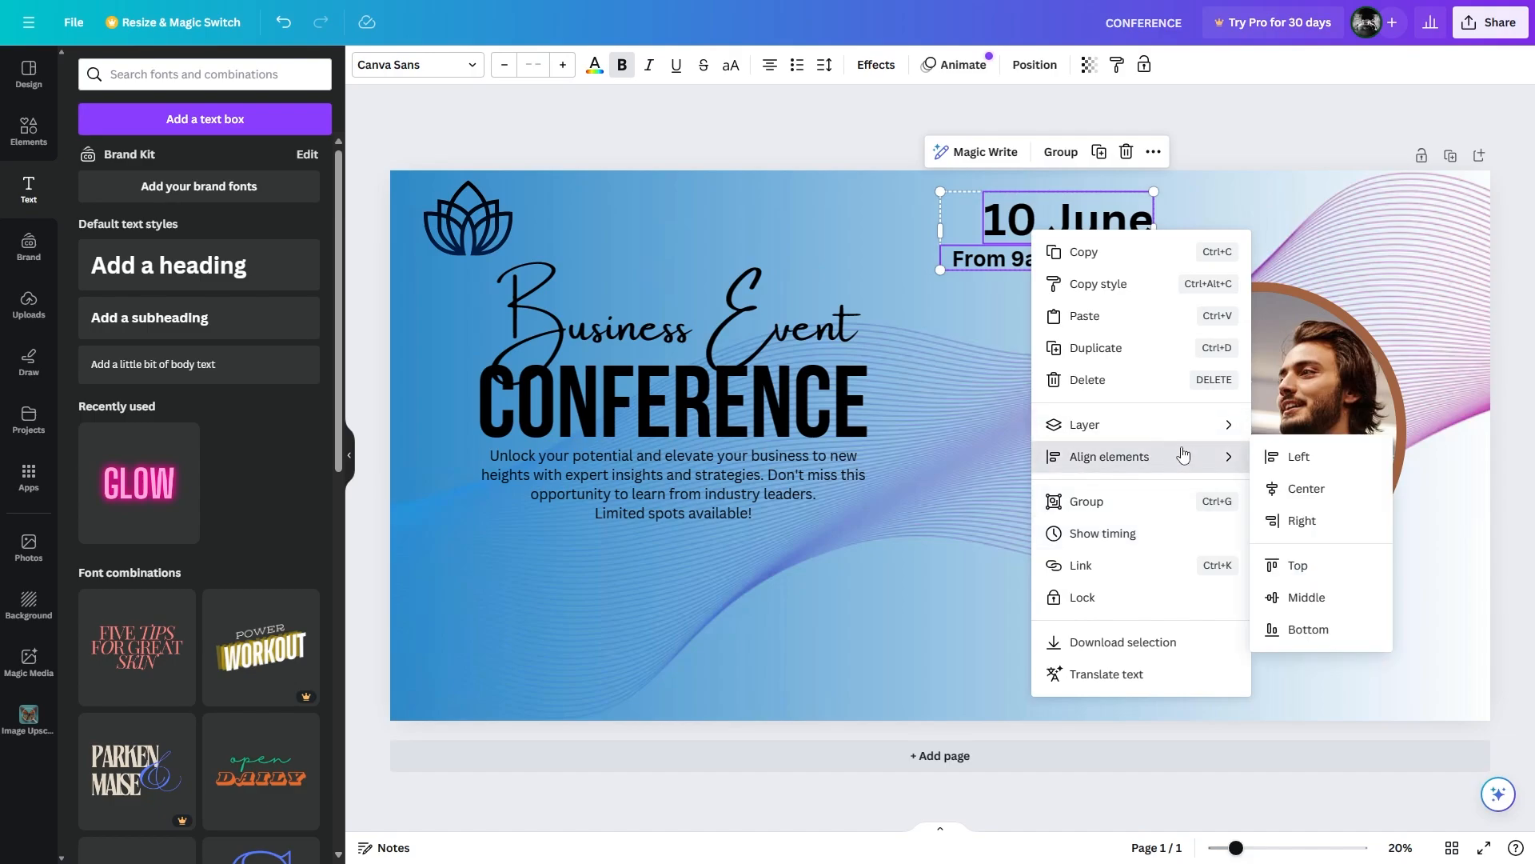
click(1294, 489)
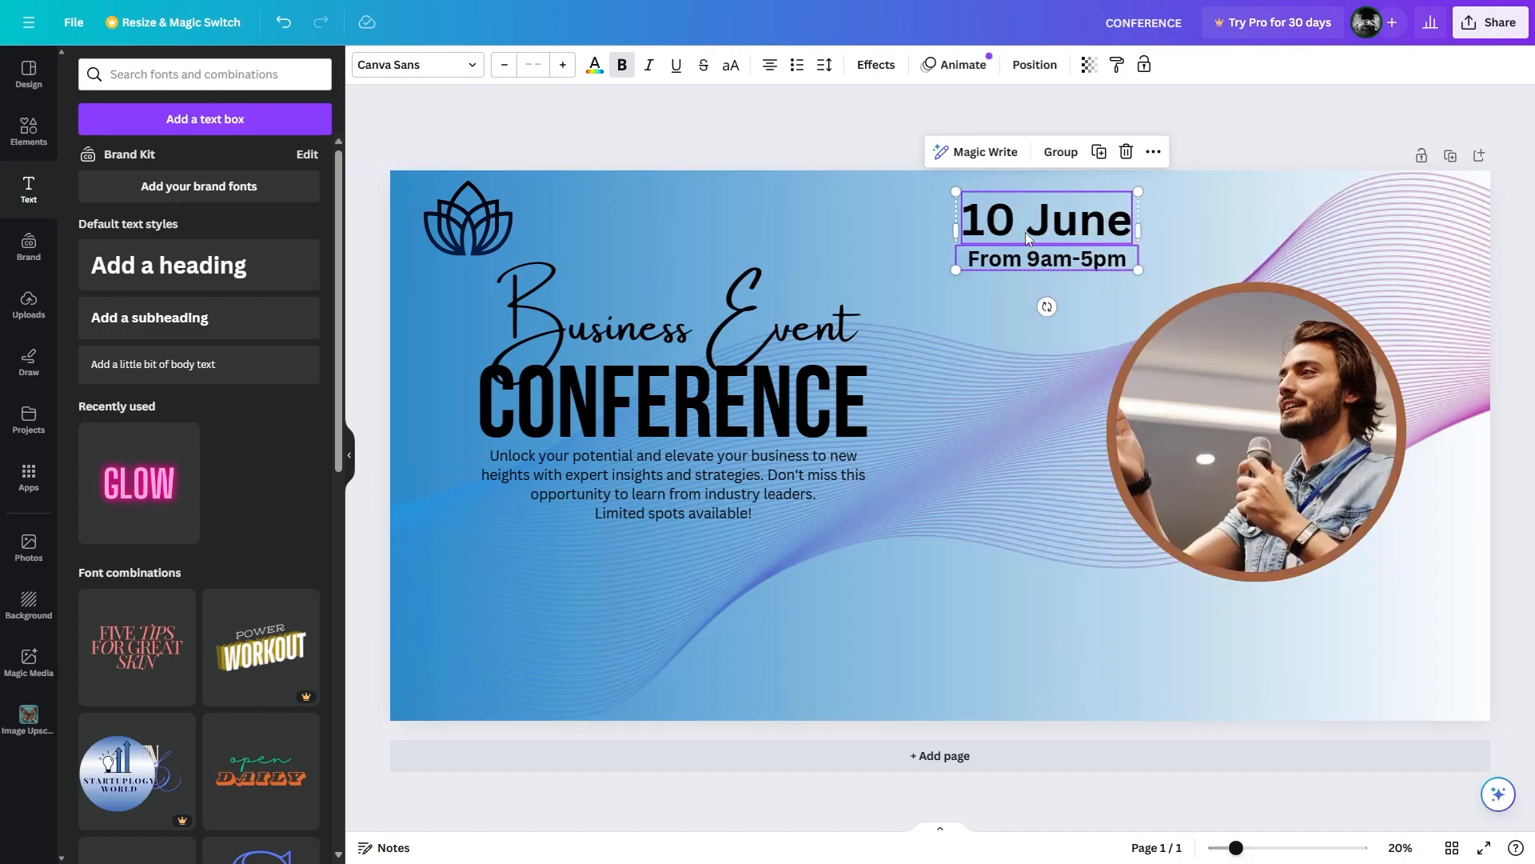
click(1060, 152)
drag(1045, 232, 1013, 232)
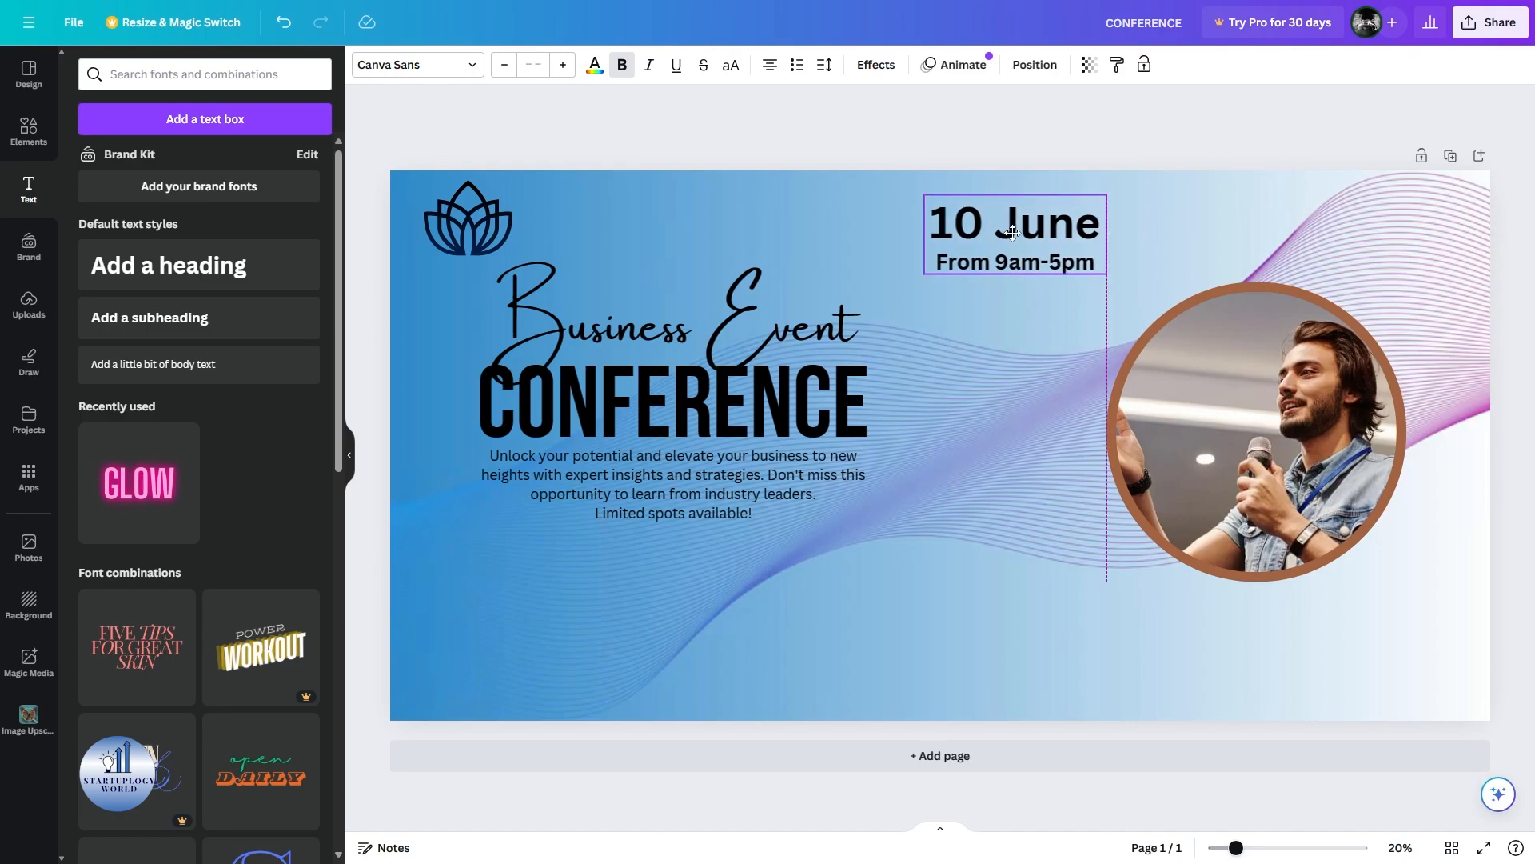
click(883, 154)
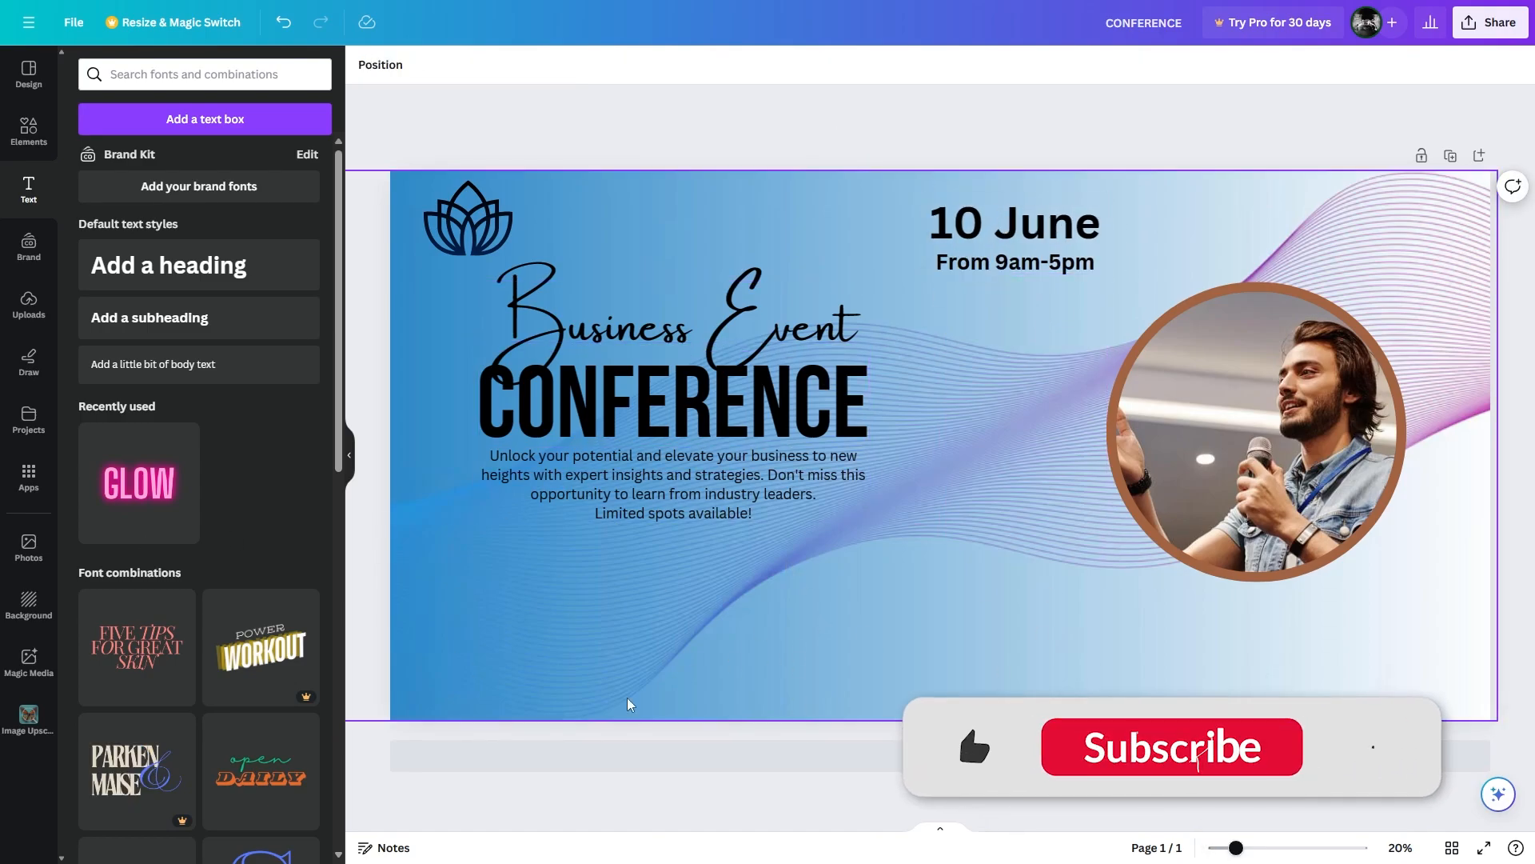
Add a black phone icon from a 'call ic' search, shrunk at the bottom left.
click(29, 128)
double_click(169, 76)
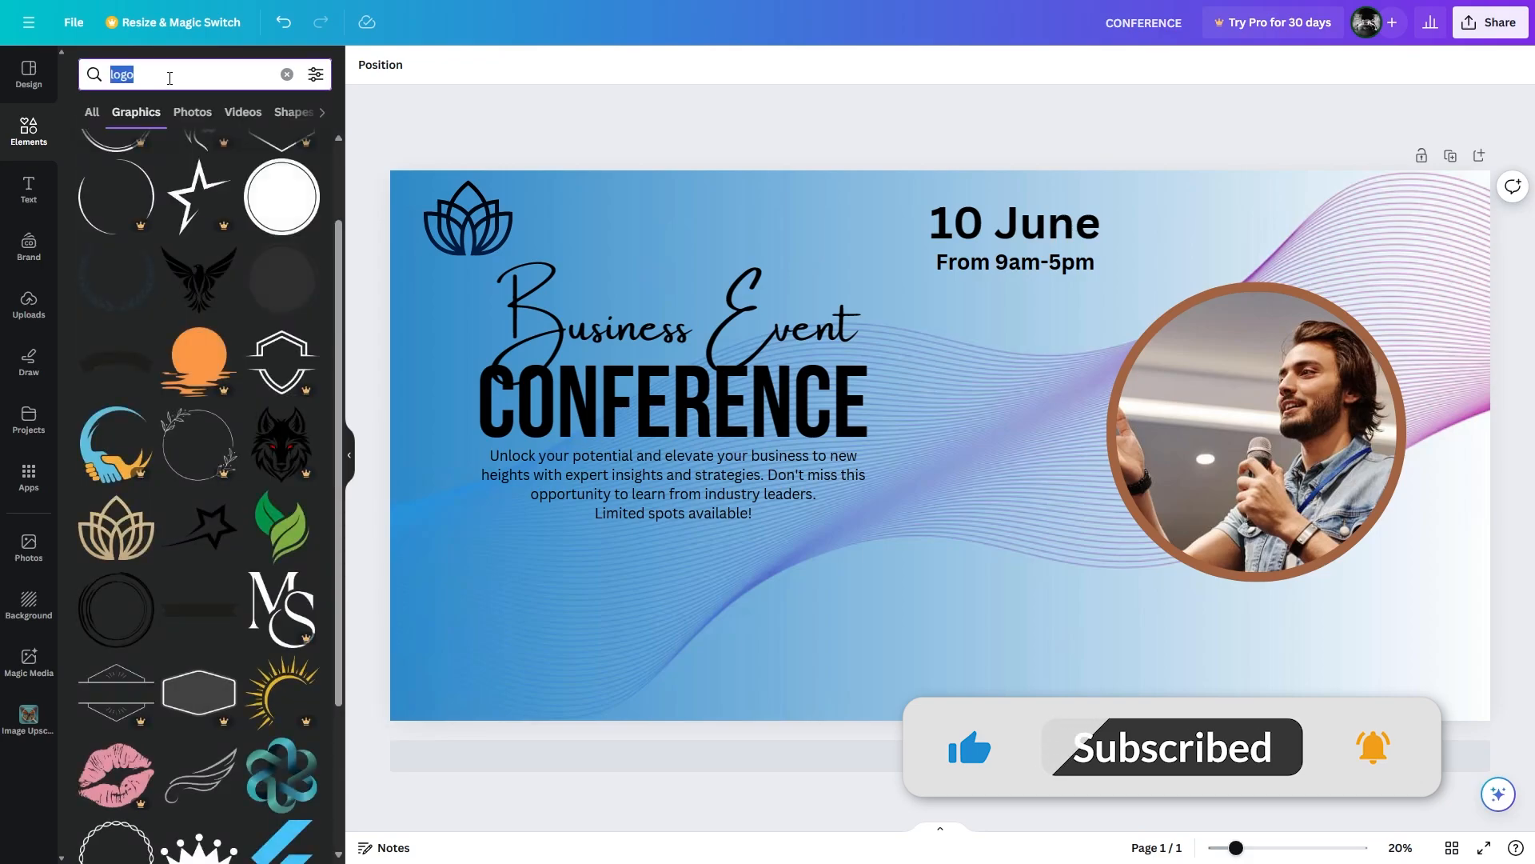
text(call ic)
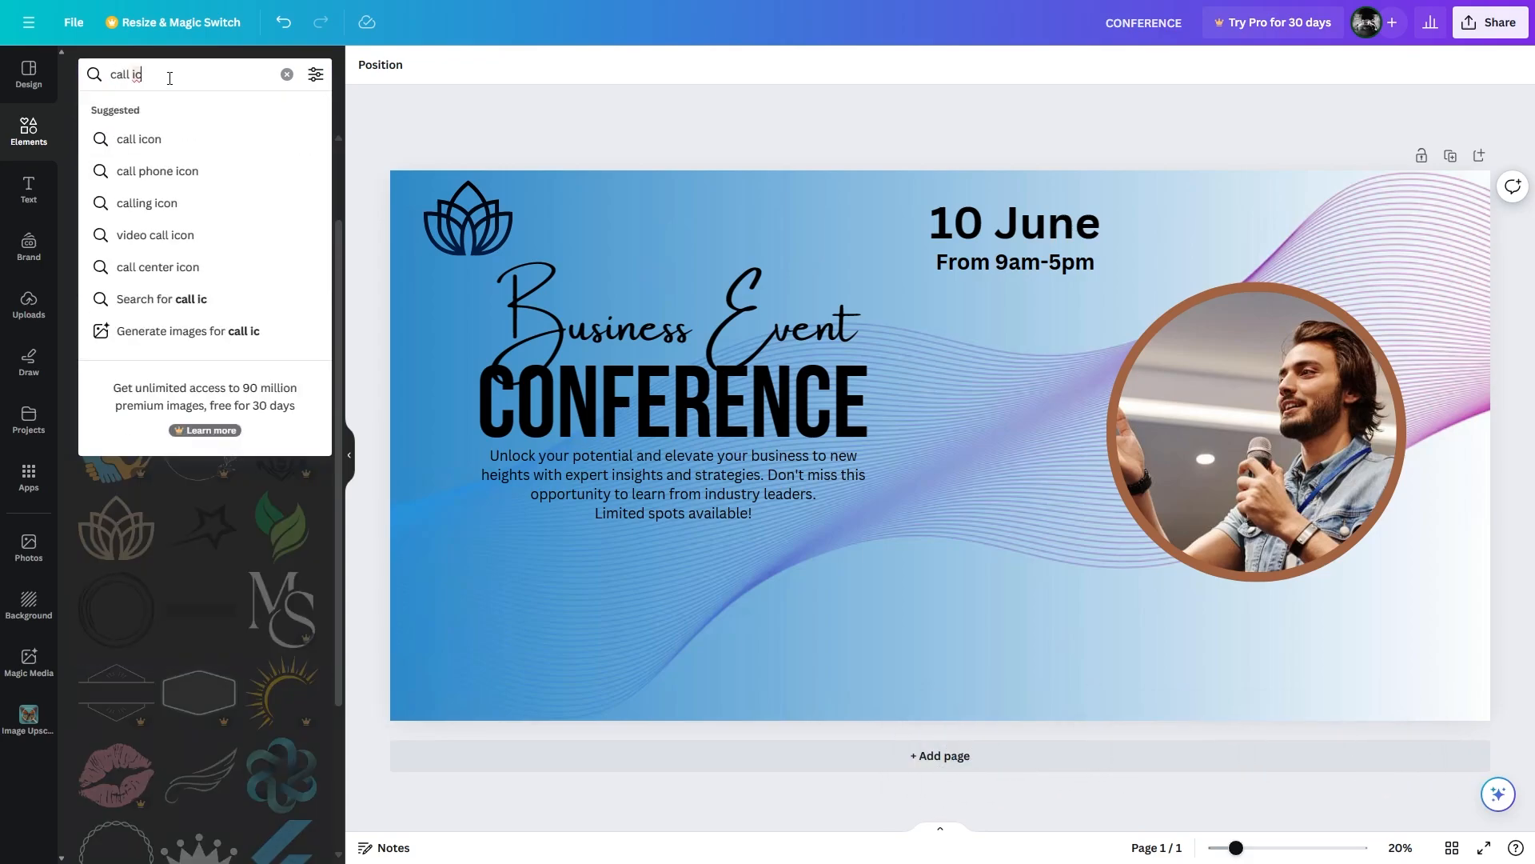
click(139, 138)
click(282, 306)
drag(940, 442, 527, 608)
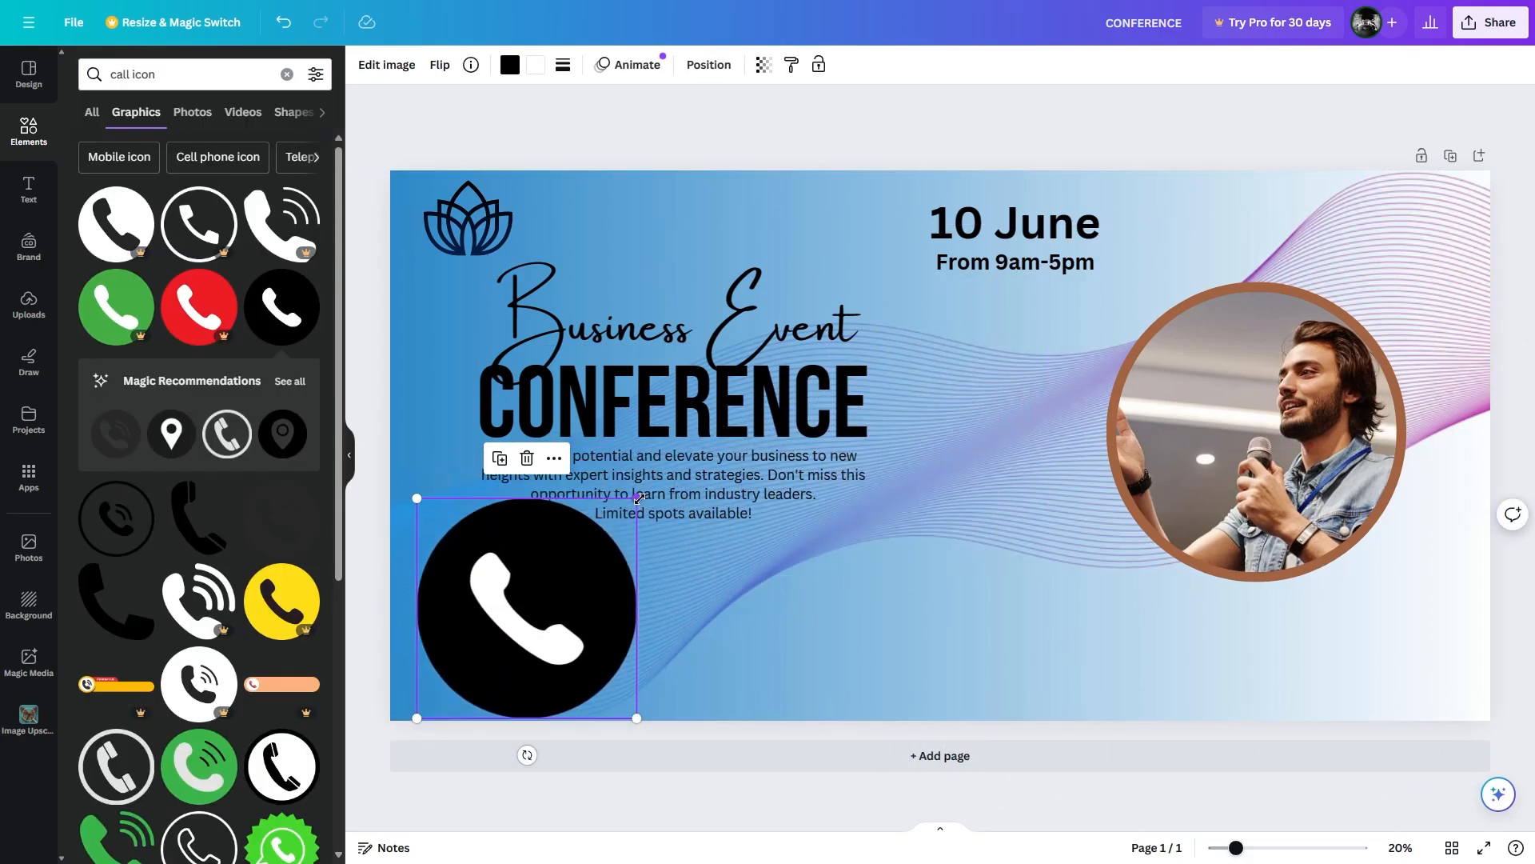
drag(639, 498, 487, 647)
Group and lock the headline and description texts, and place a location-pin icon along the bottom.
triple_click(161, 84)
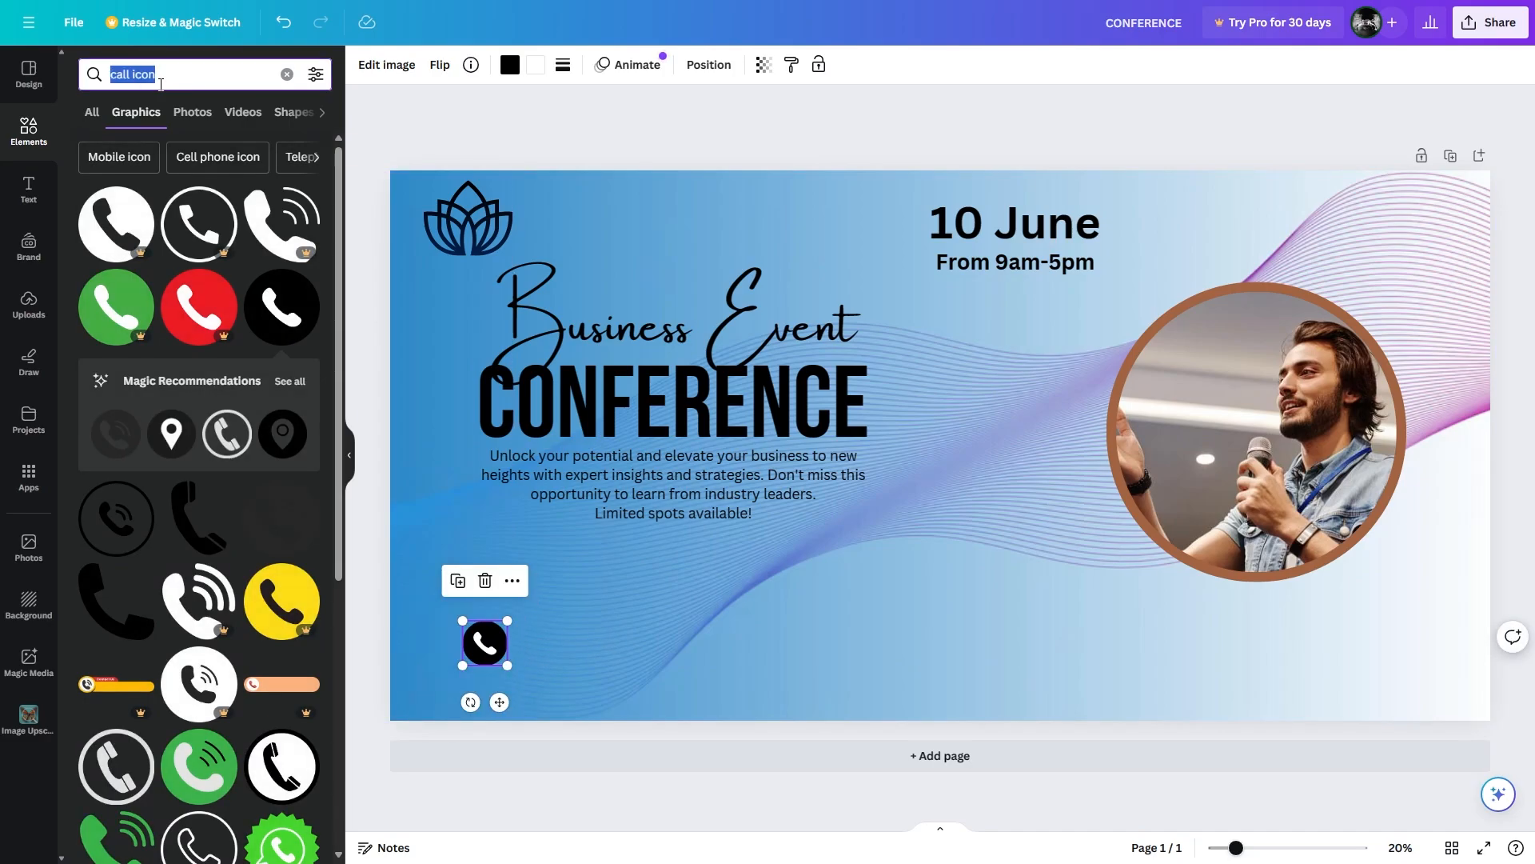
text(cation)
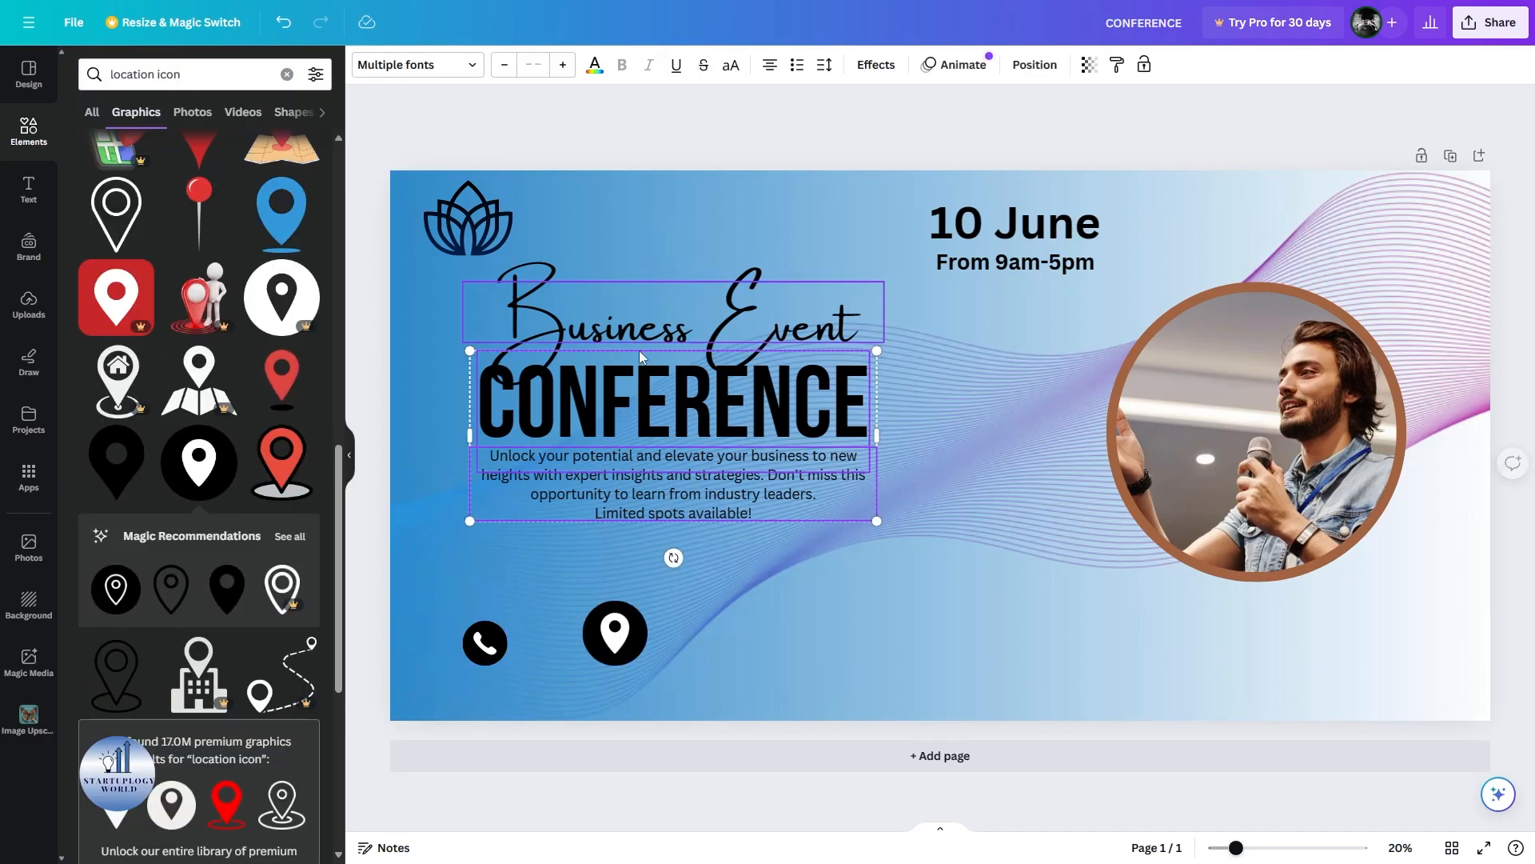
click(627, 339)
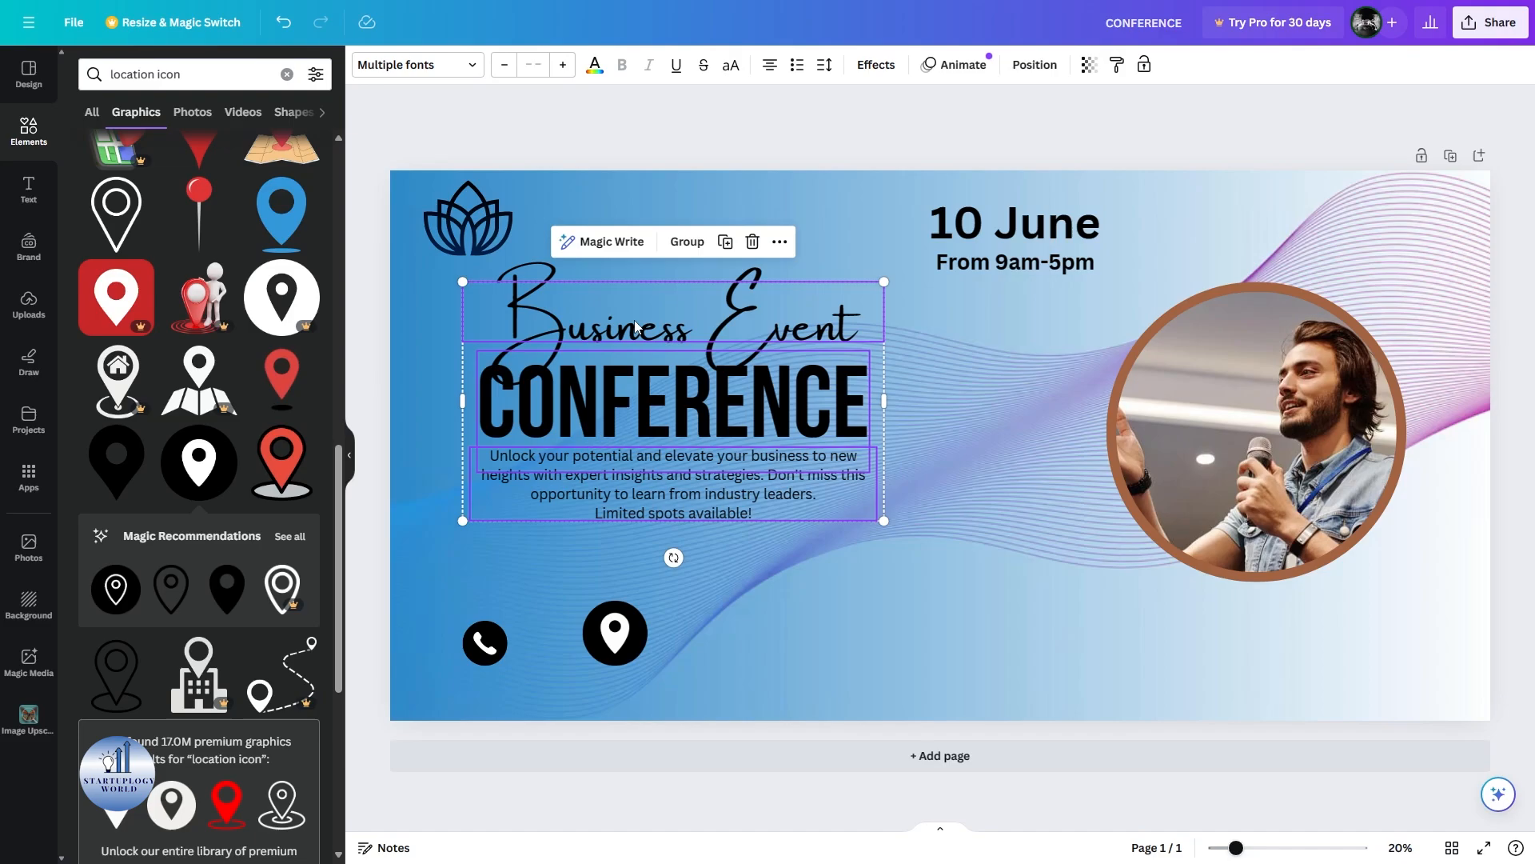
click(685, 241)
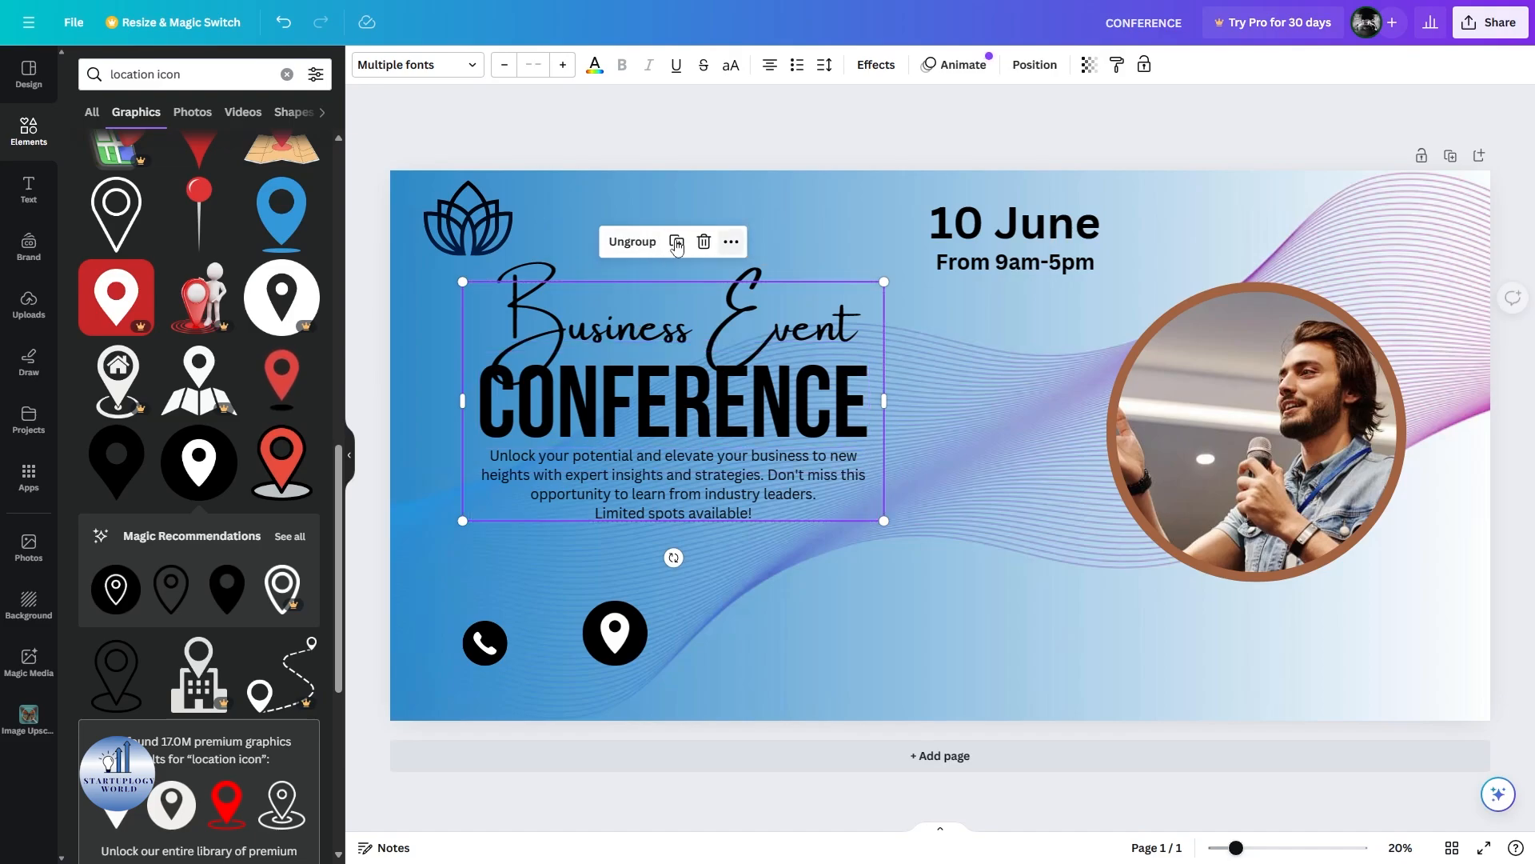
click(730, 241)
click(786, 631)
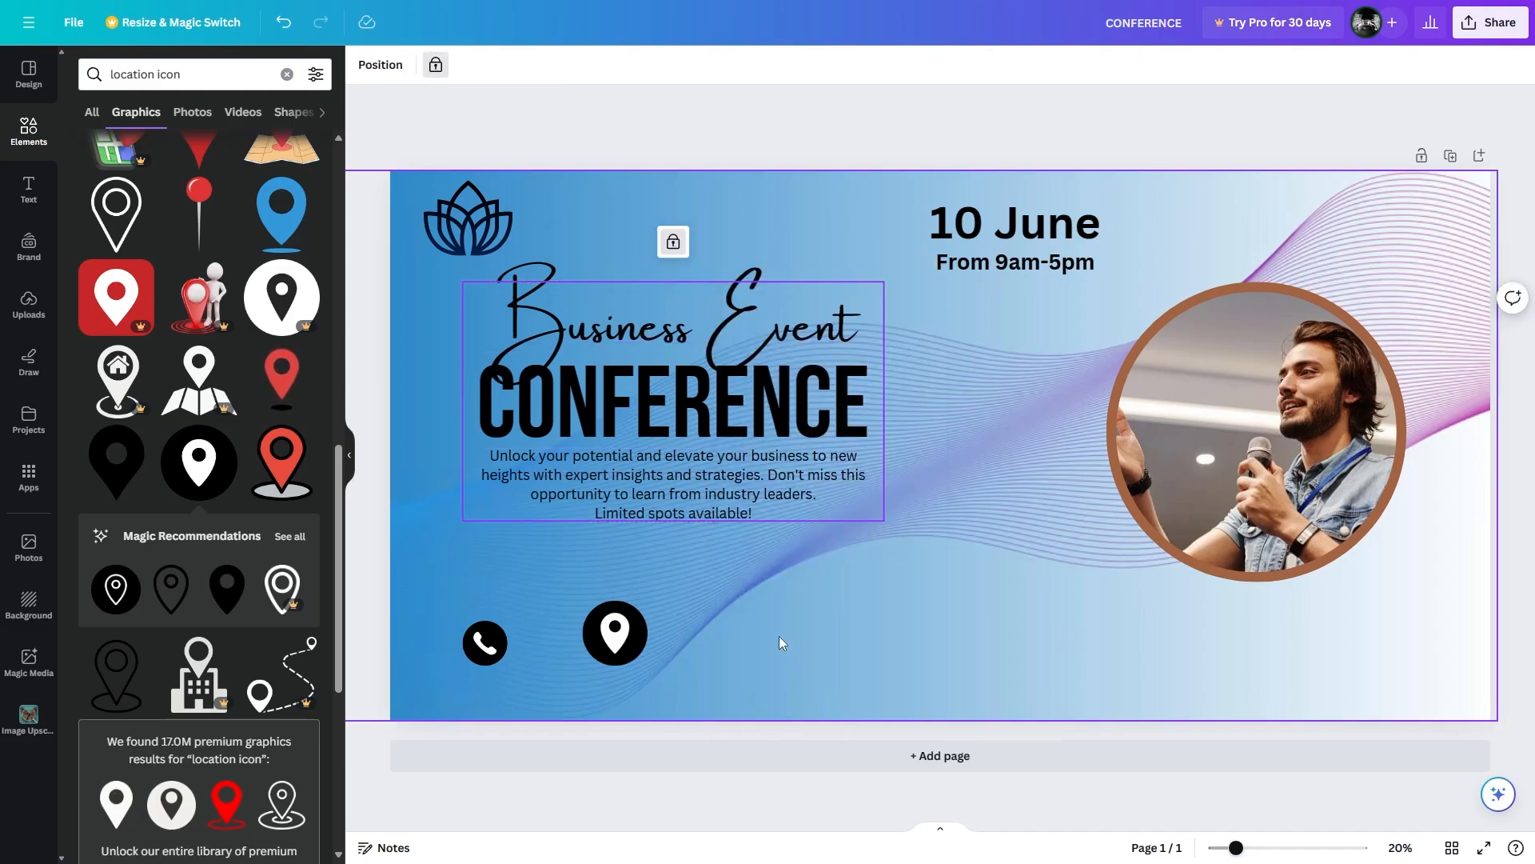
drag(619, 640, 788, 647)
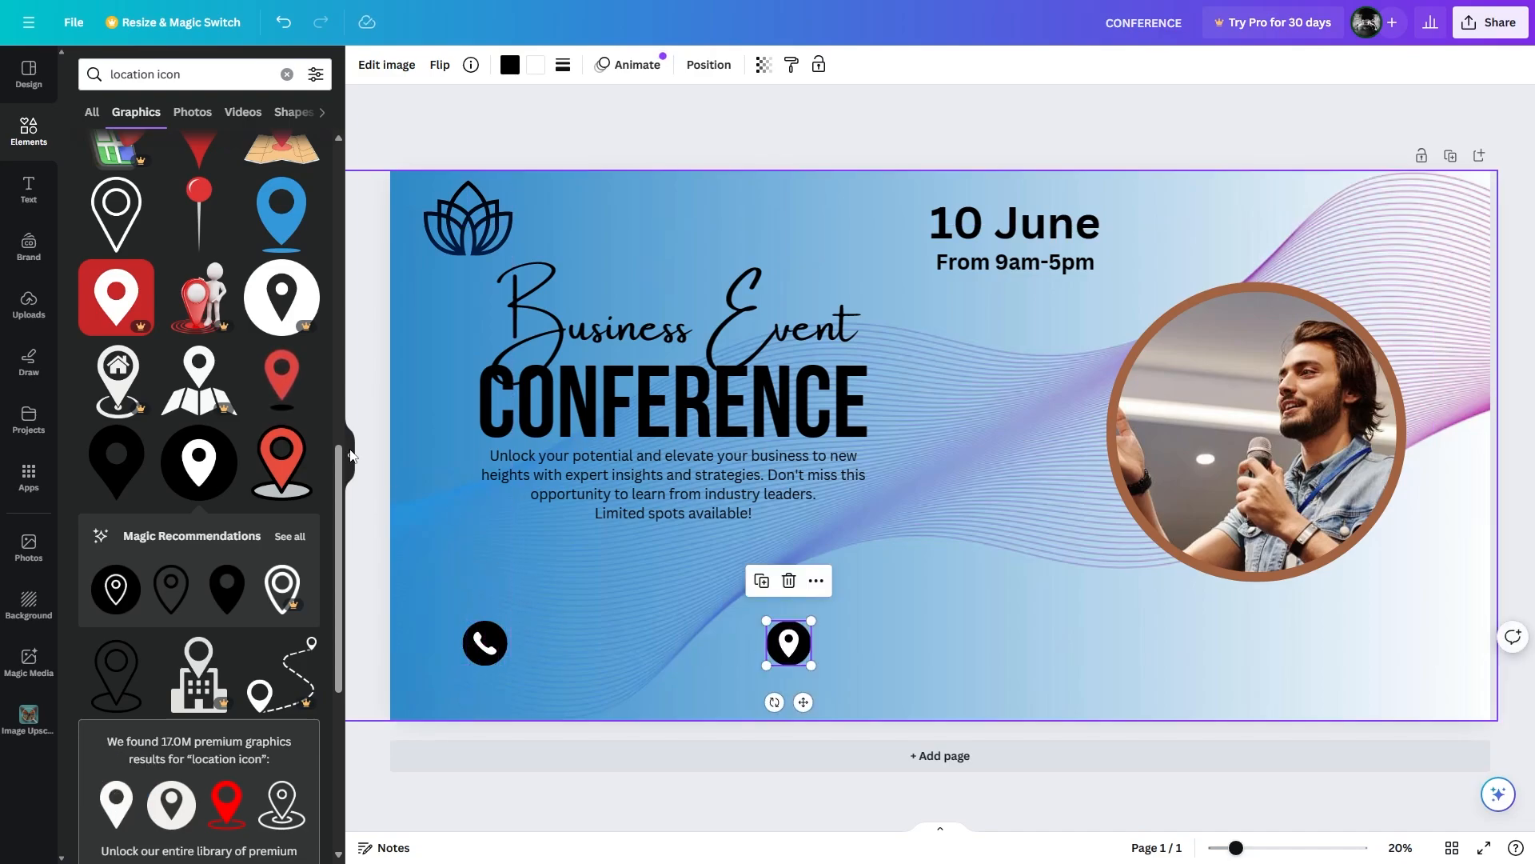
Add a subheading with the contact phone number beside the phone icon.
click(29, 189)
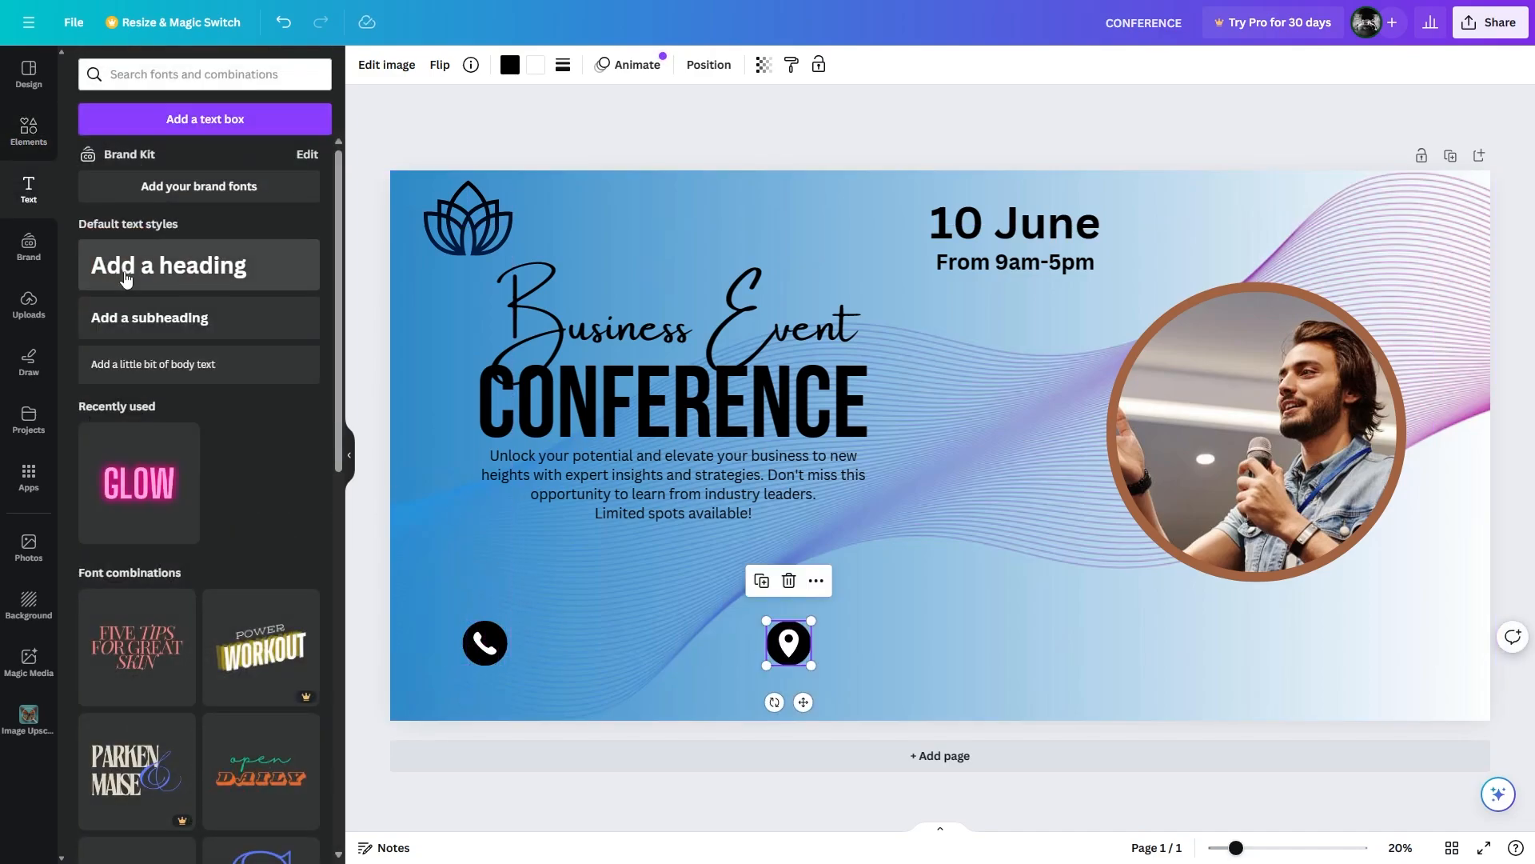
click(149, 318)
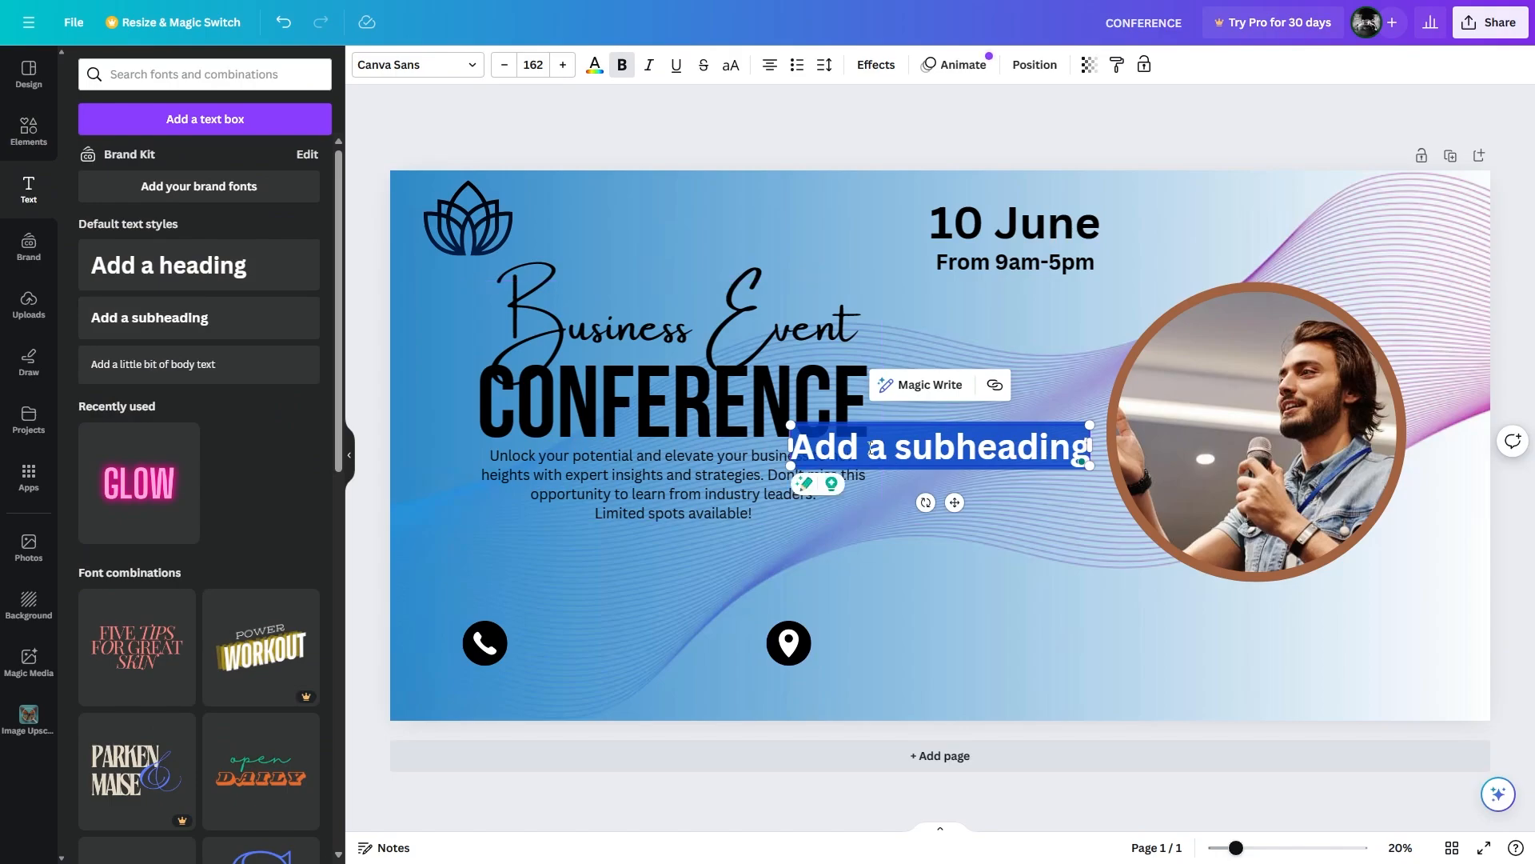
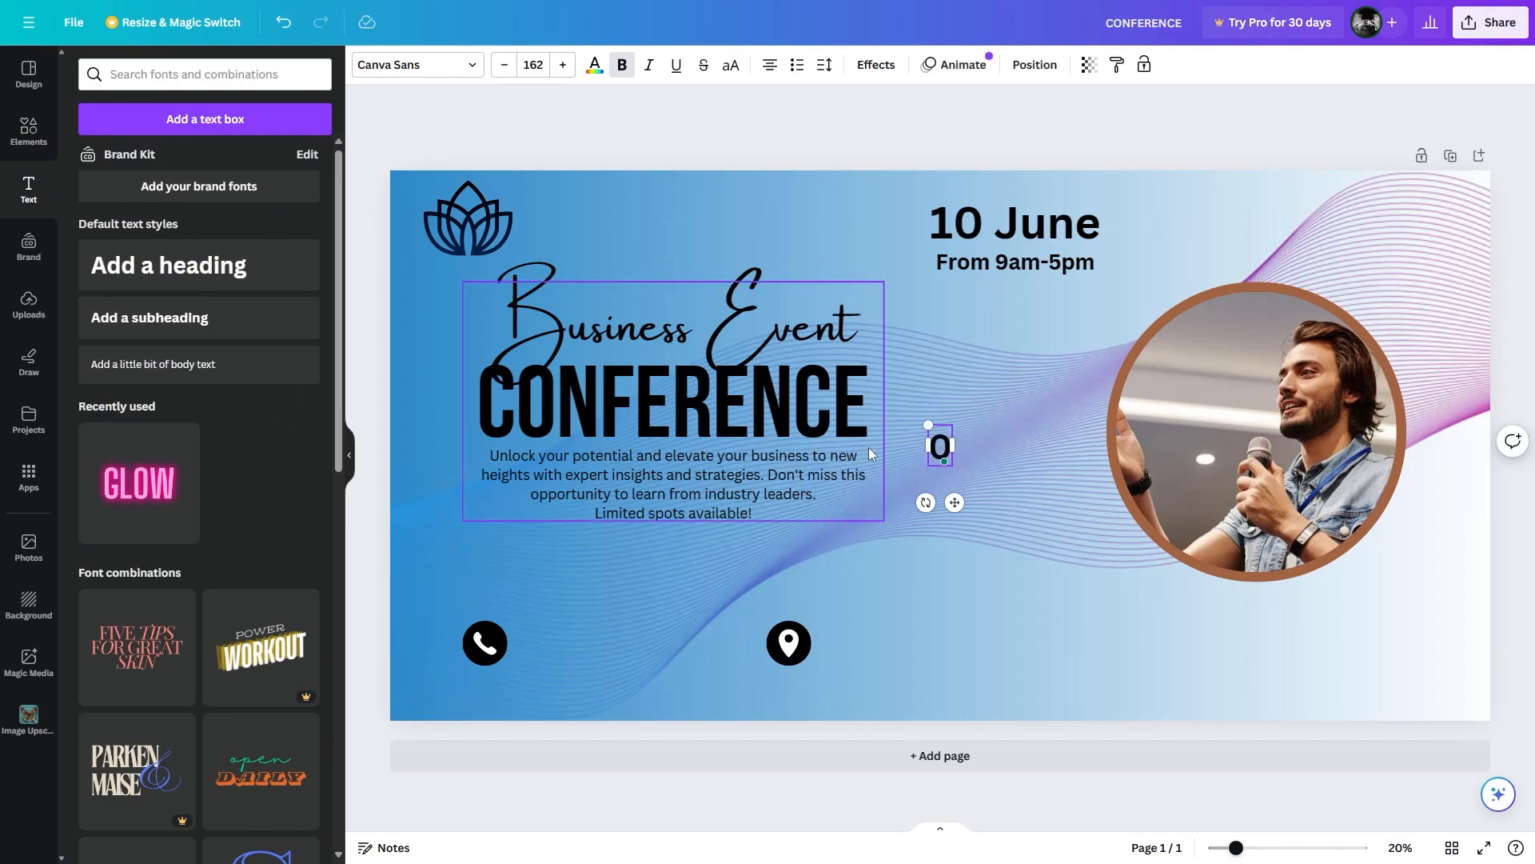
drag(868, 448, 635, 654)
click(478, 581)
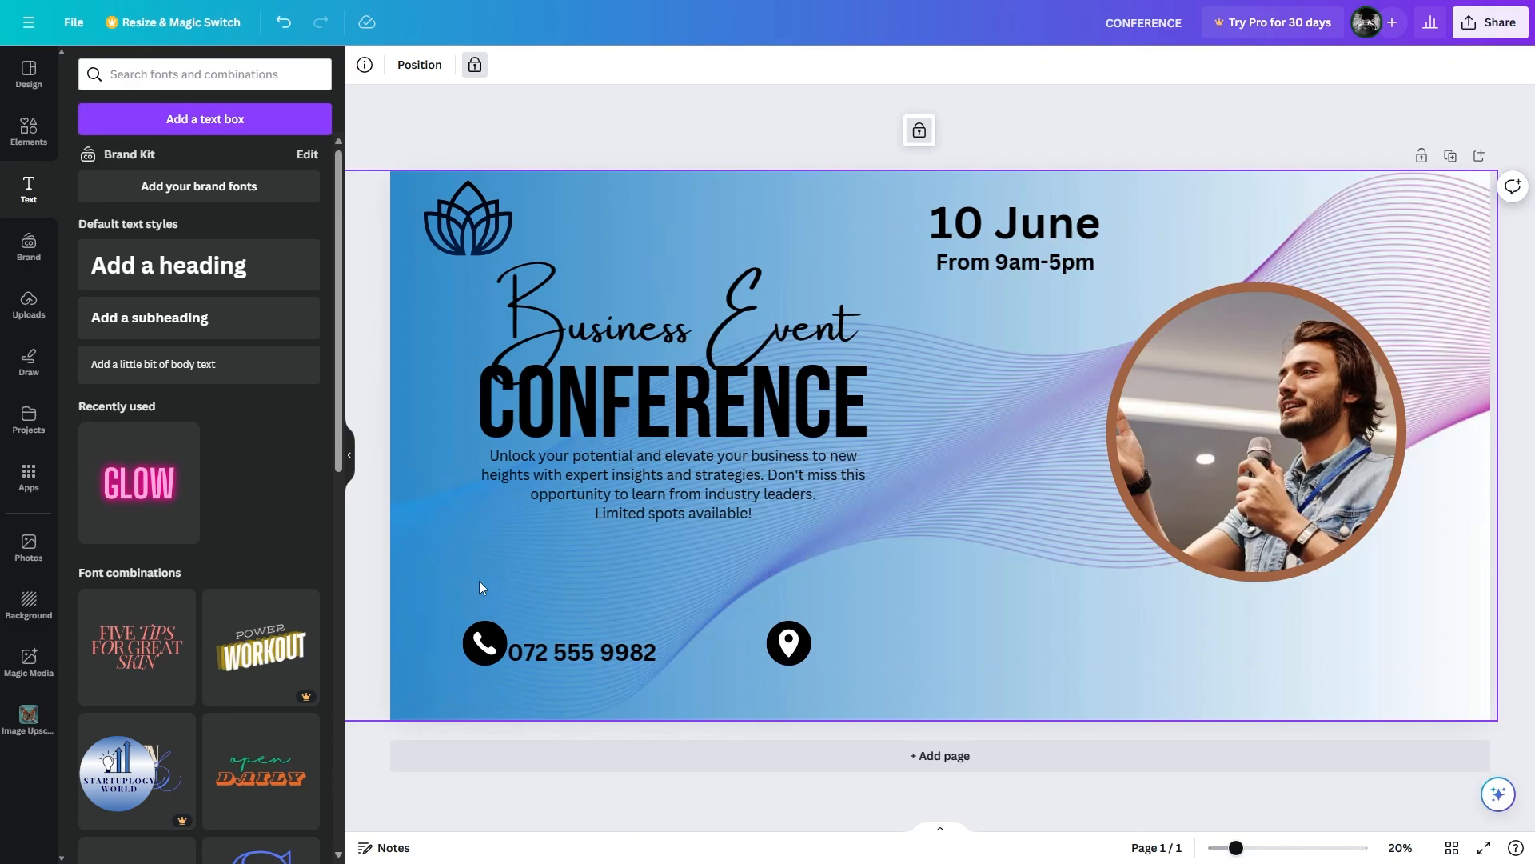
Add a small 'Call For Info' body text above the phone number.
click(196, 367)
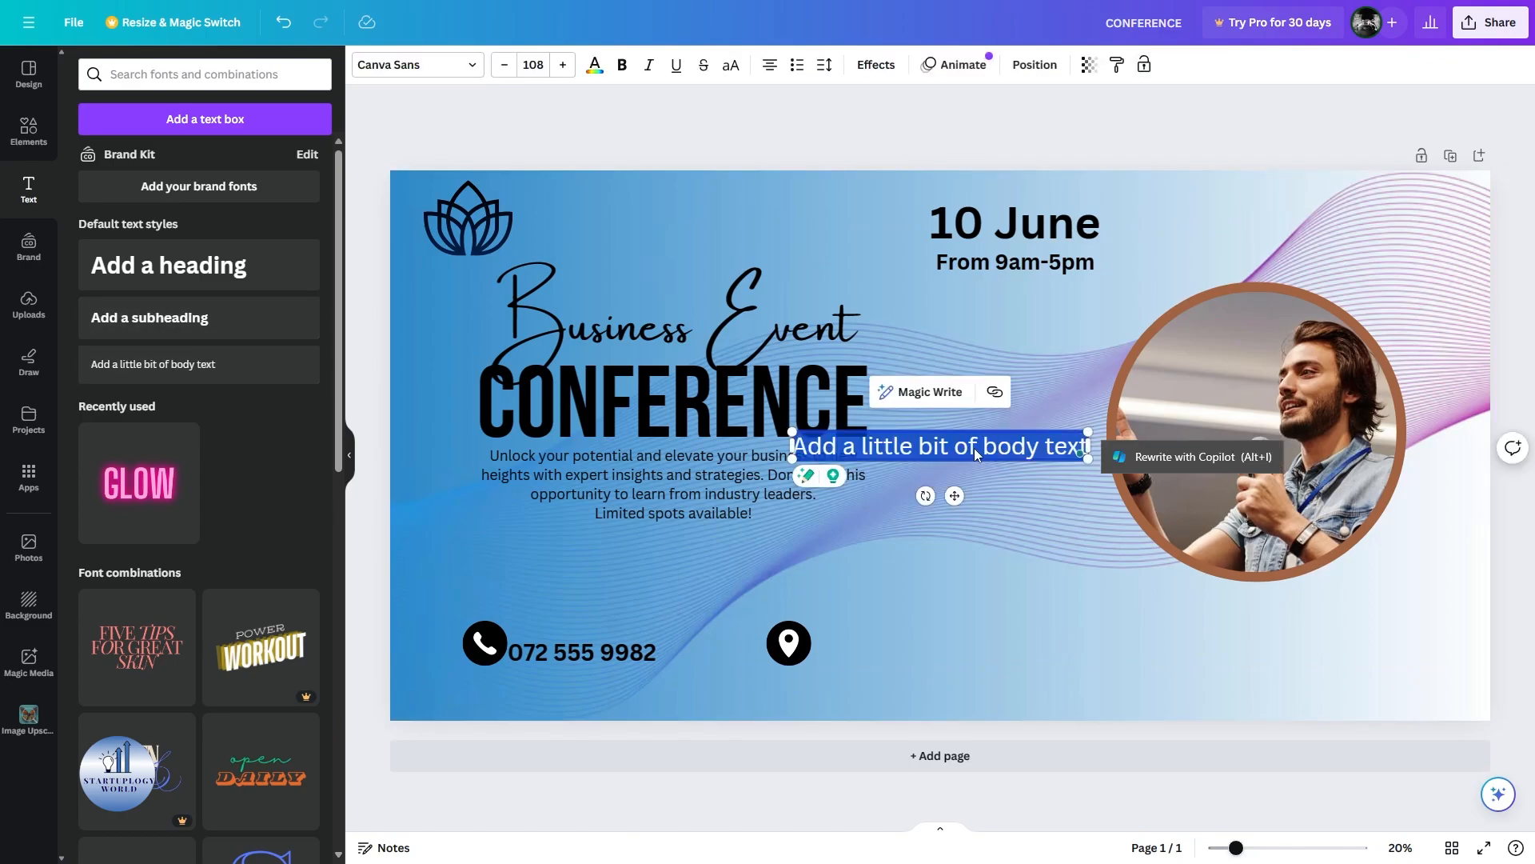
text(Call for info)
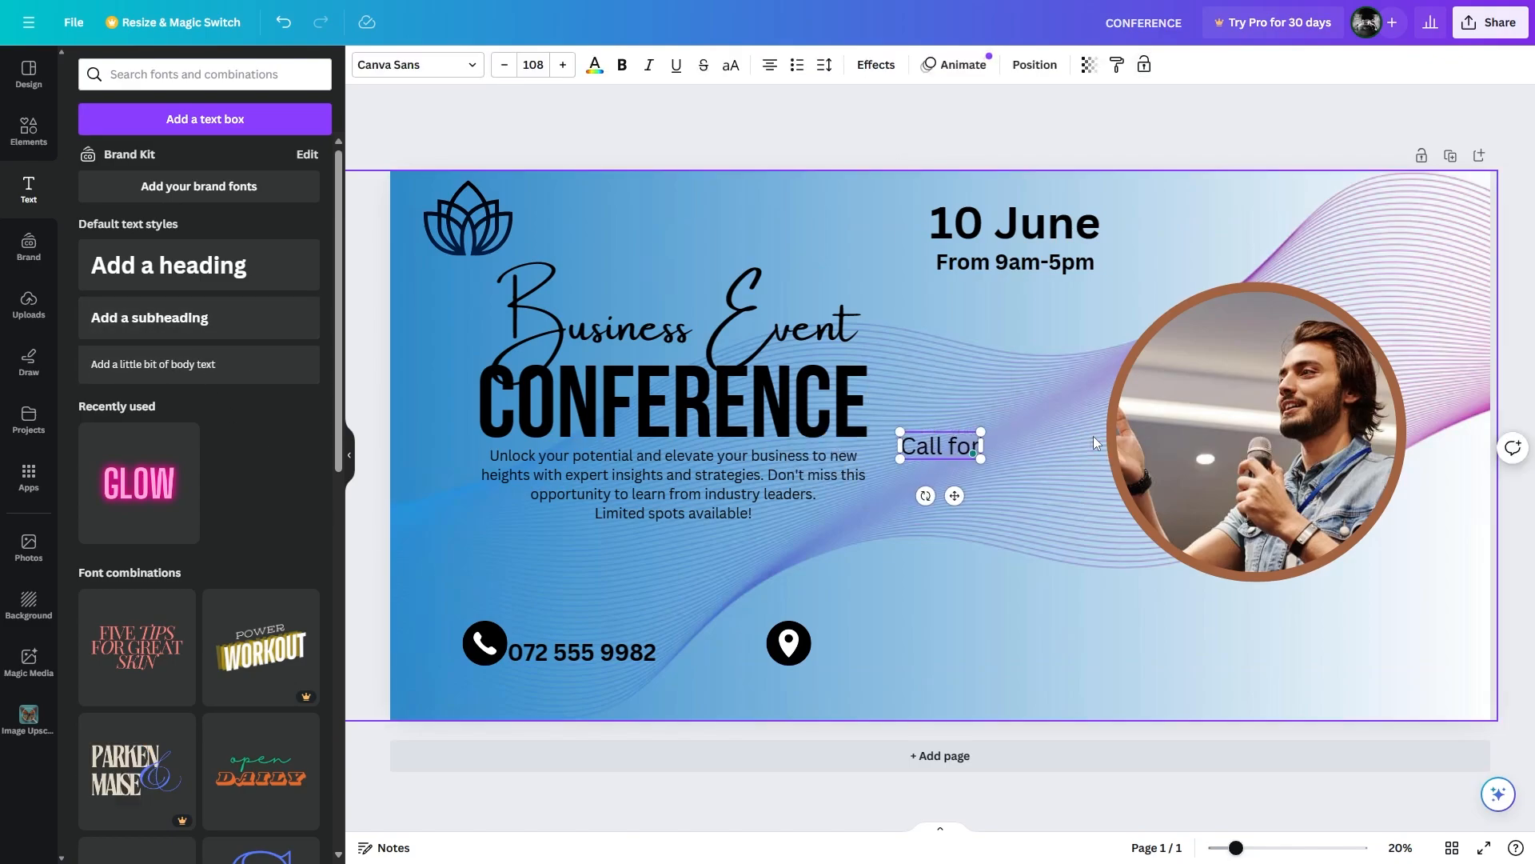
drag(938, 448, 600, 630)
drag(547, 622, 547, 631)
triple_click(547, 632)
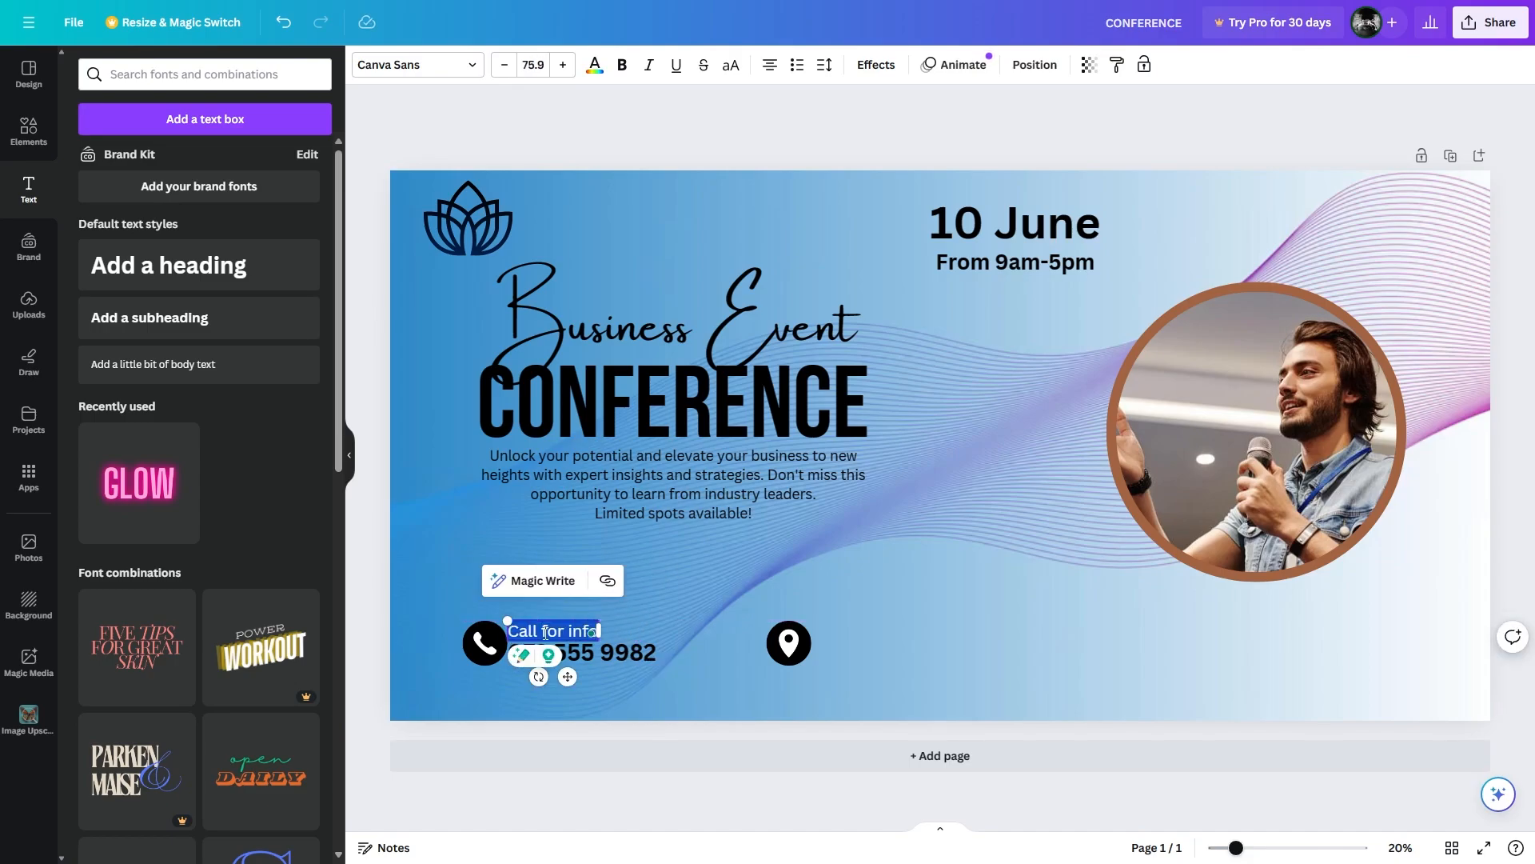
key(ctrl+z)
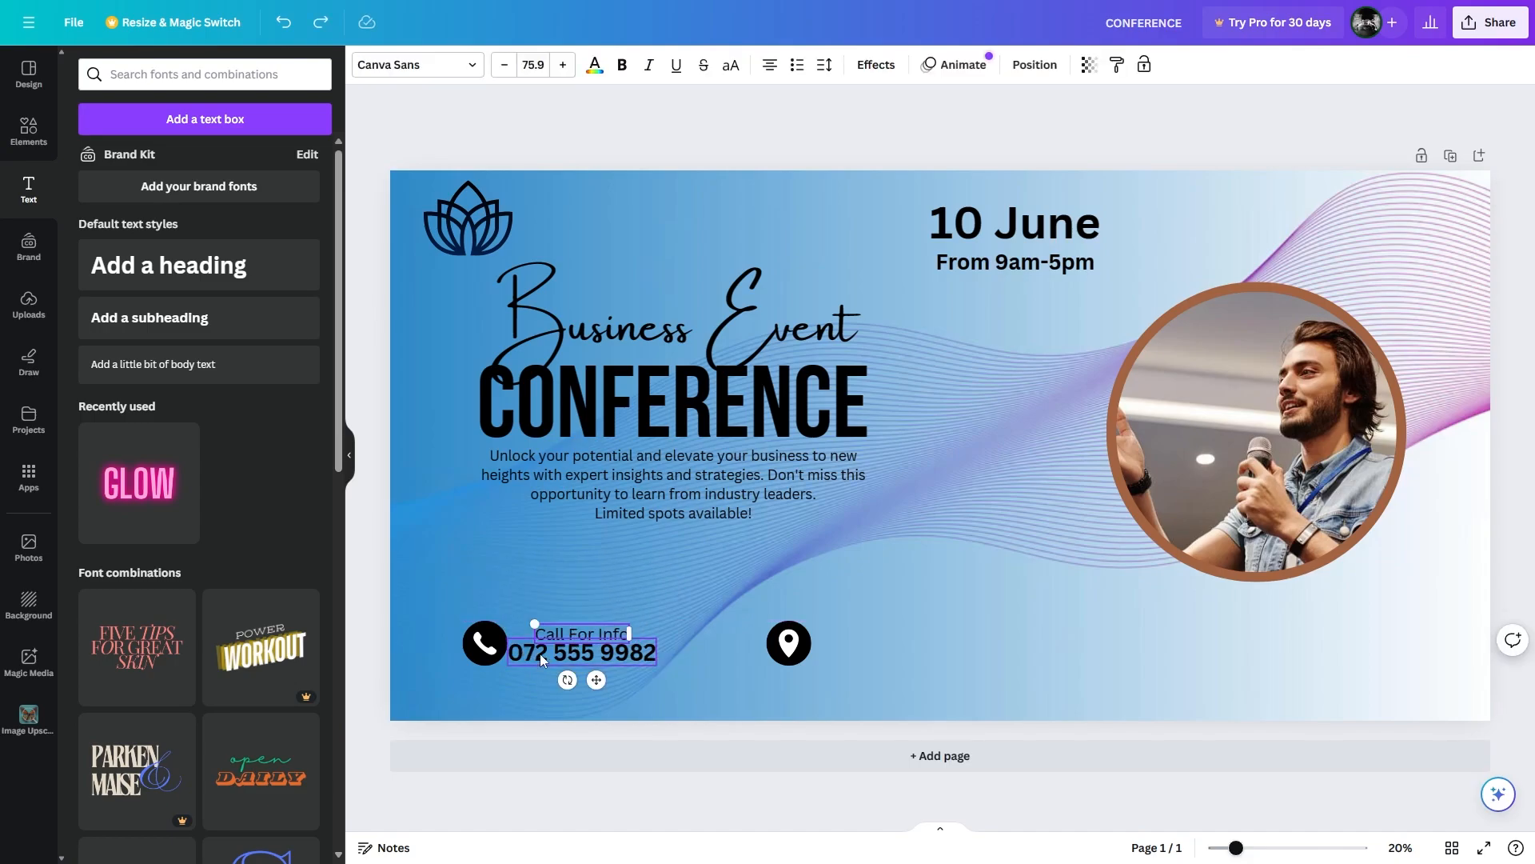
Left-align the label and phone number, group them, and shift the group slightly right.
shift+click(540, 654)
right_click(598, 636)
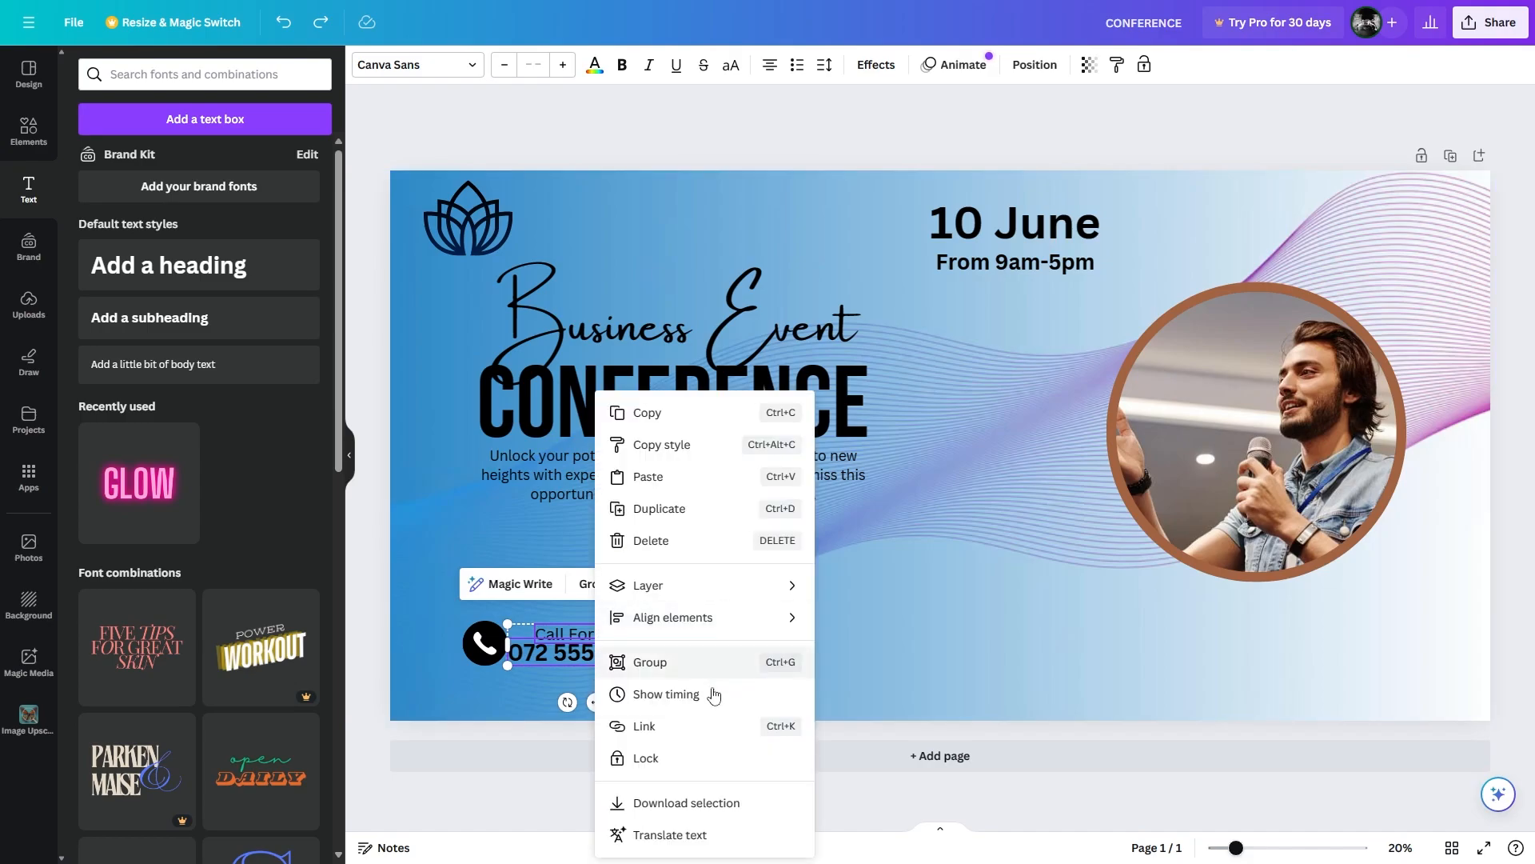
mouse_move(747, 620)
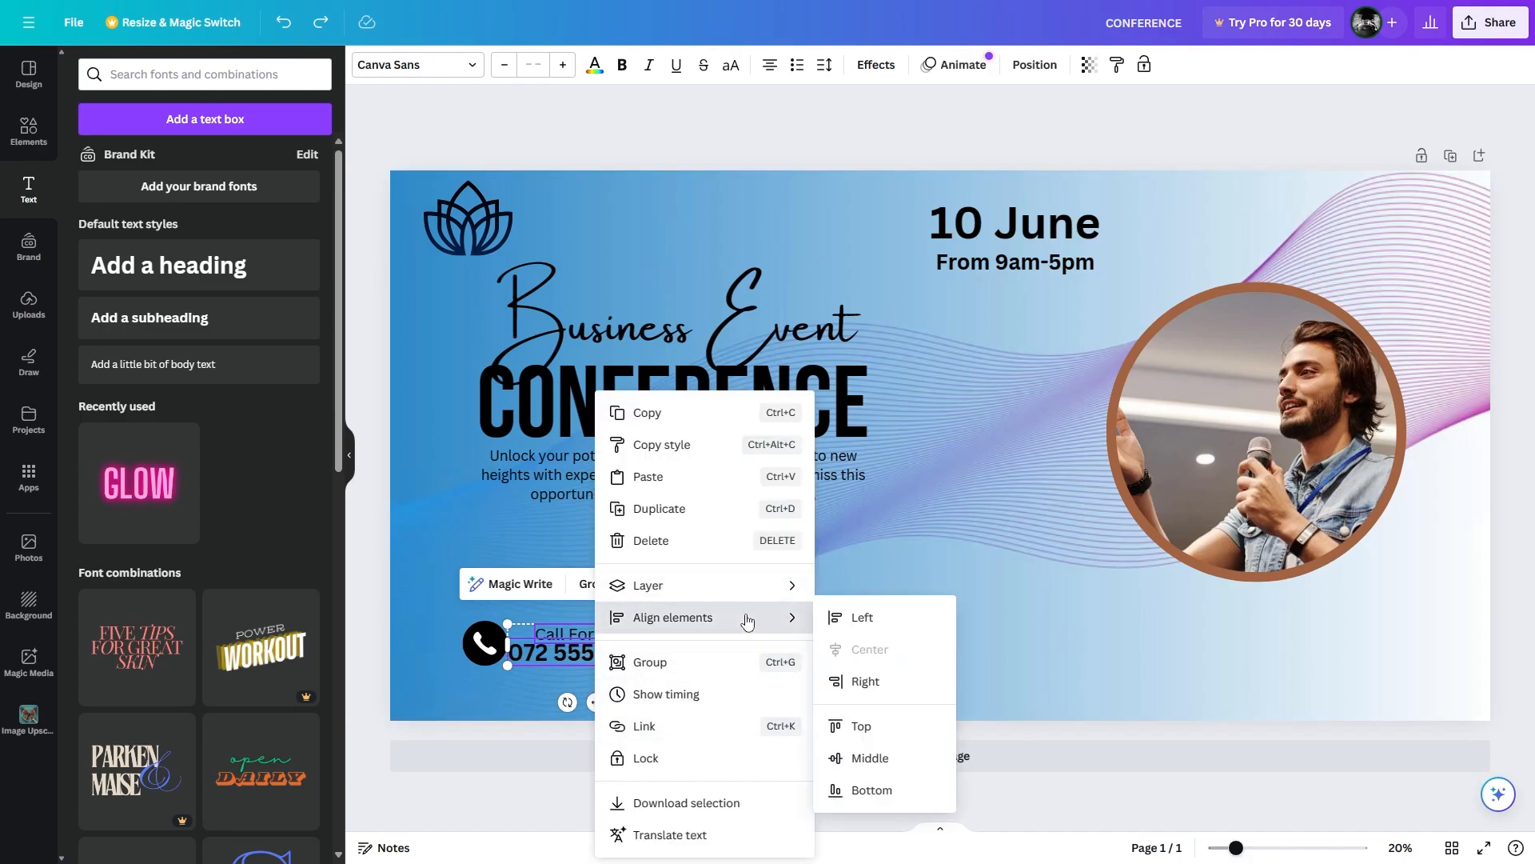
click(882, 623)
click(652, 697)
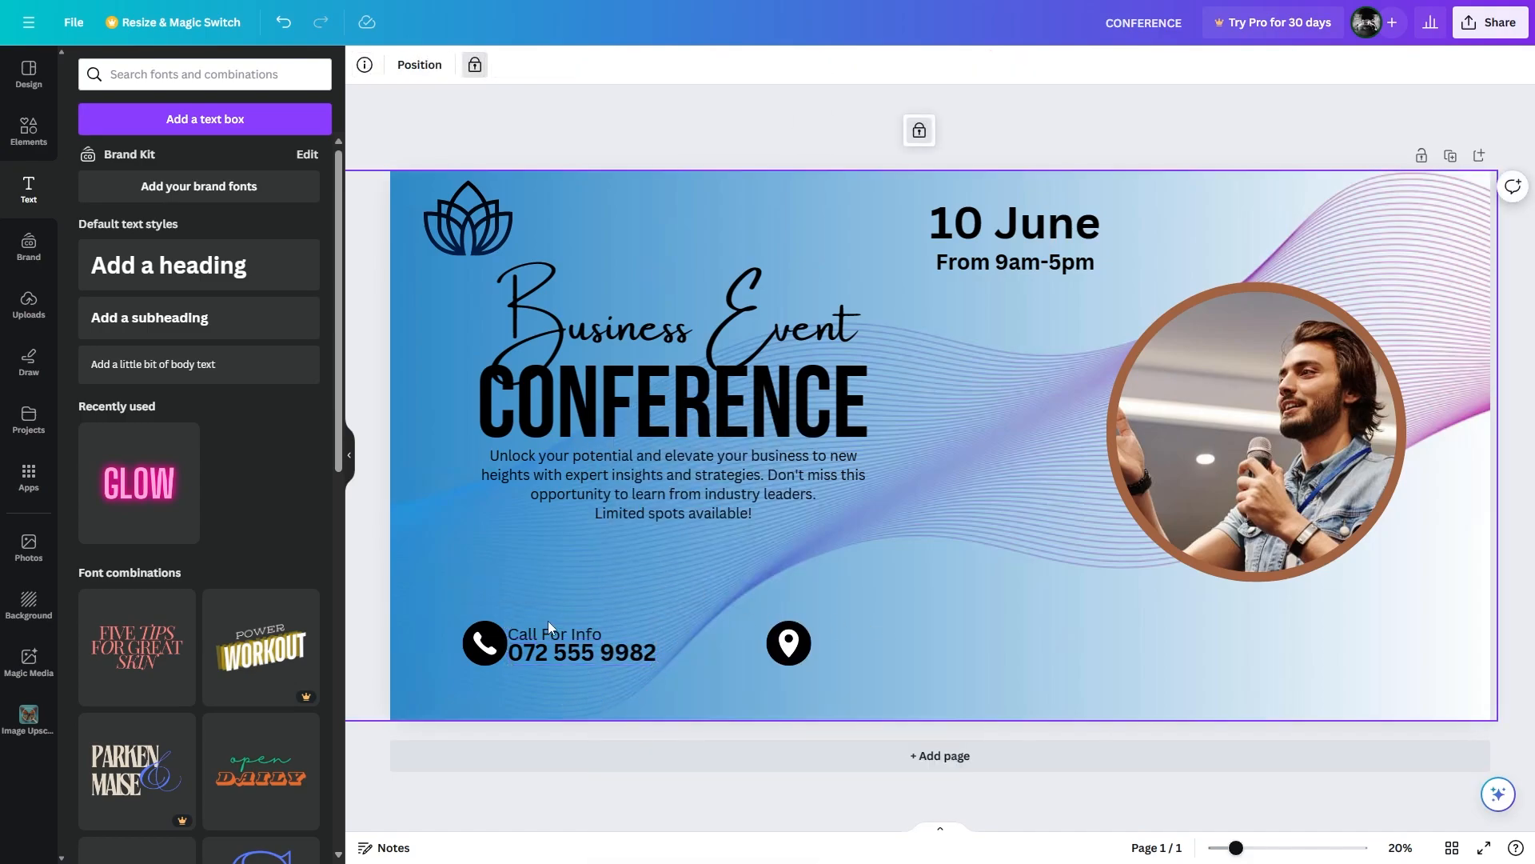
click(549, 633)
key(Up)
key(Up)
key(Up)
key(Up)
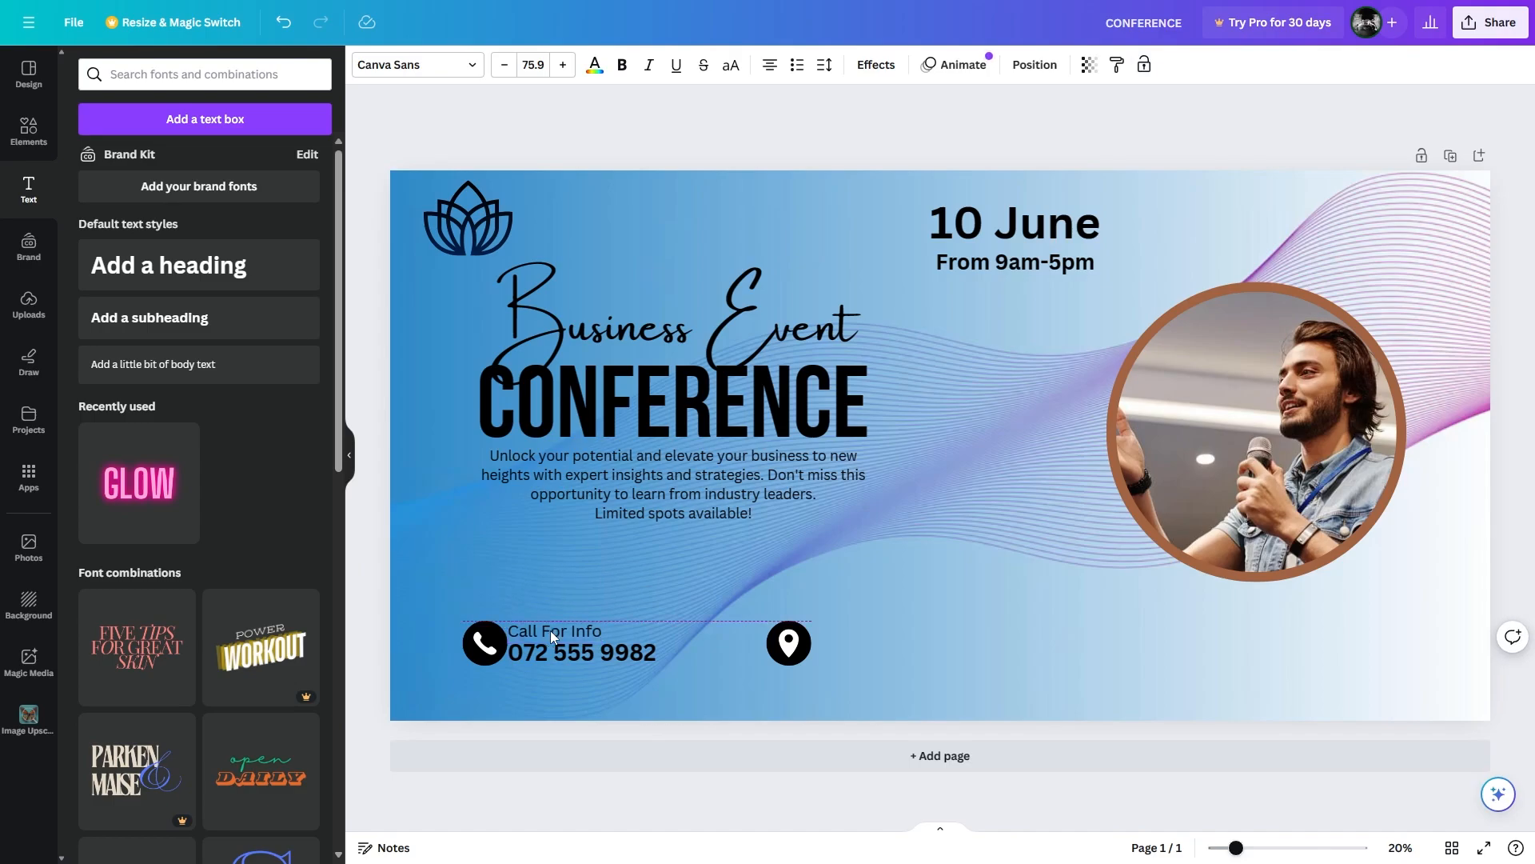
shift+click(562, 649)
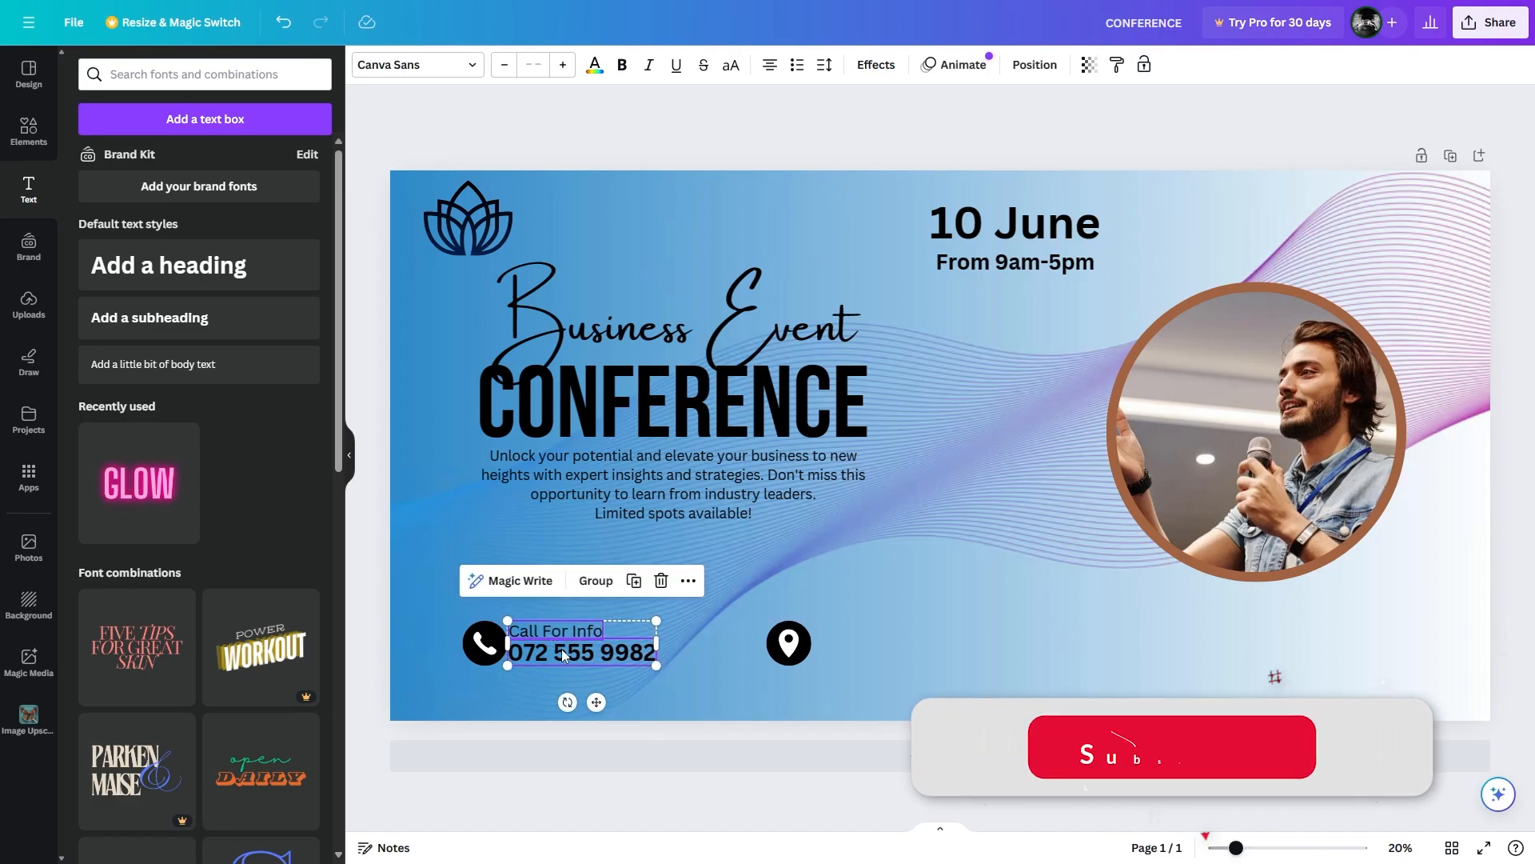
click(595, 581)
drag(541, 635, 592, 634)
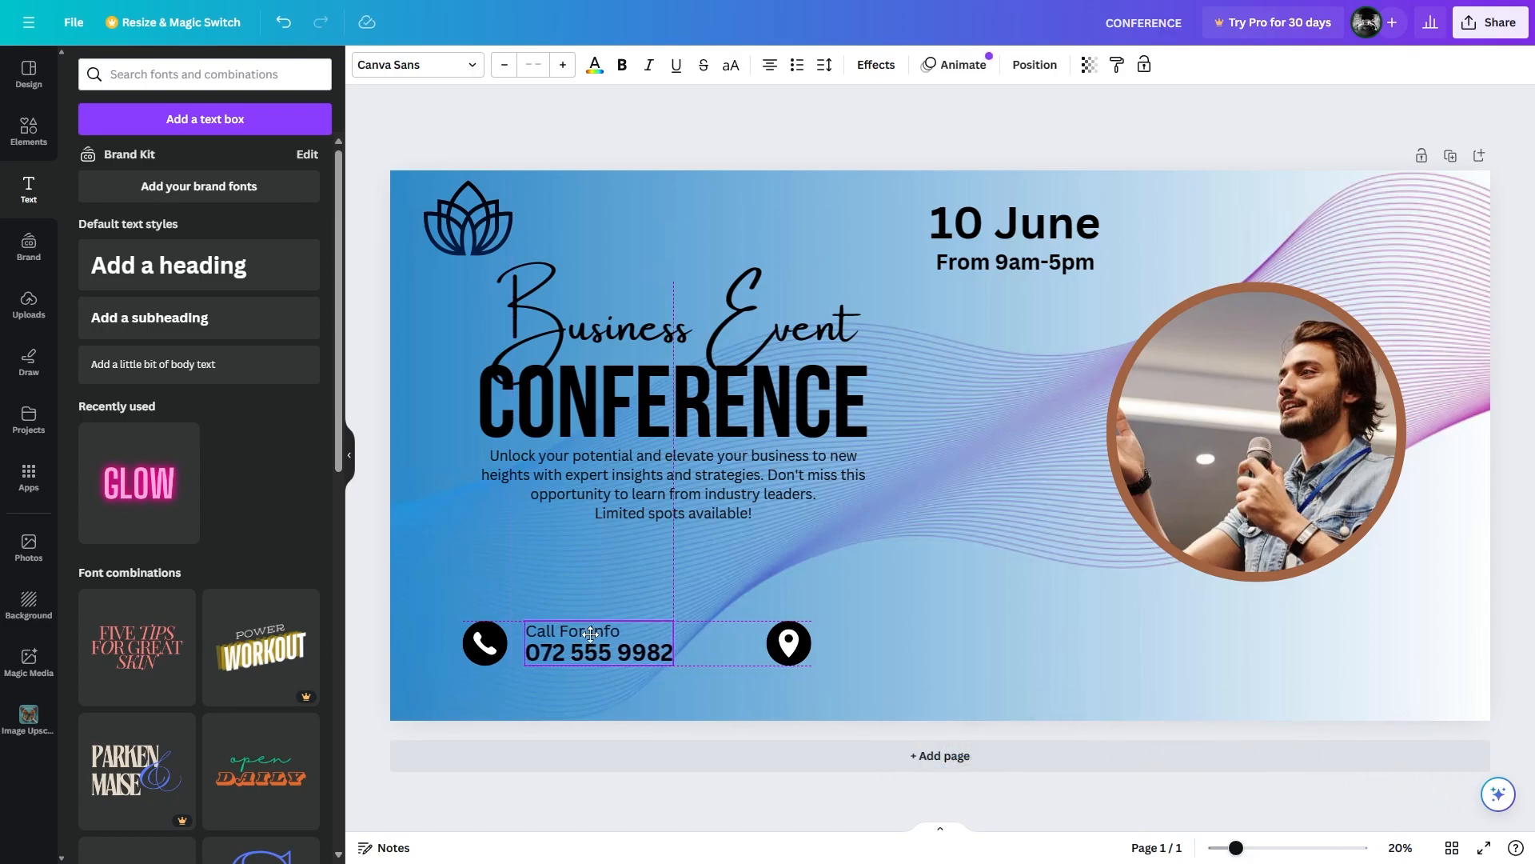
click(447, 626)
Enlarge the phone icon slightly.
click(488, 632)
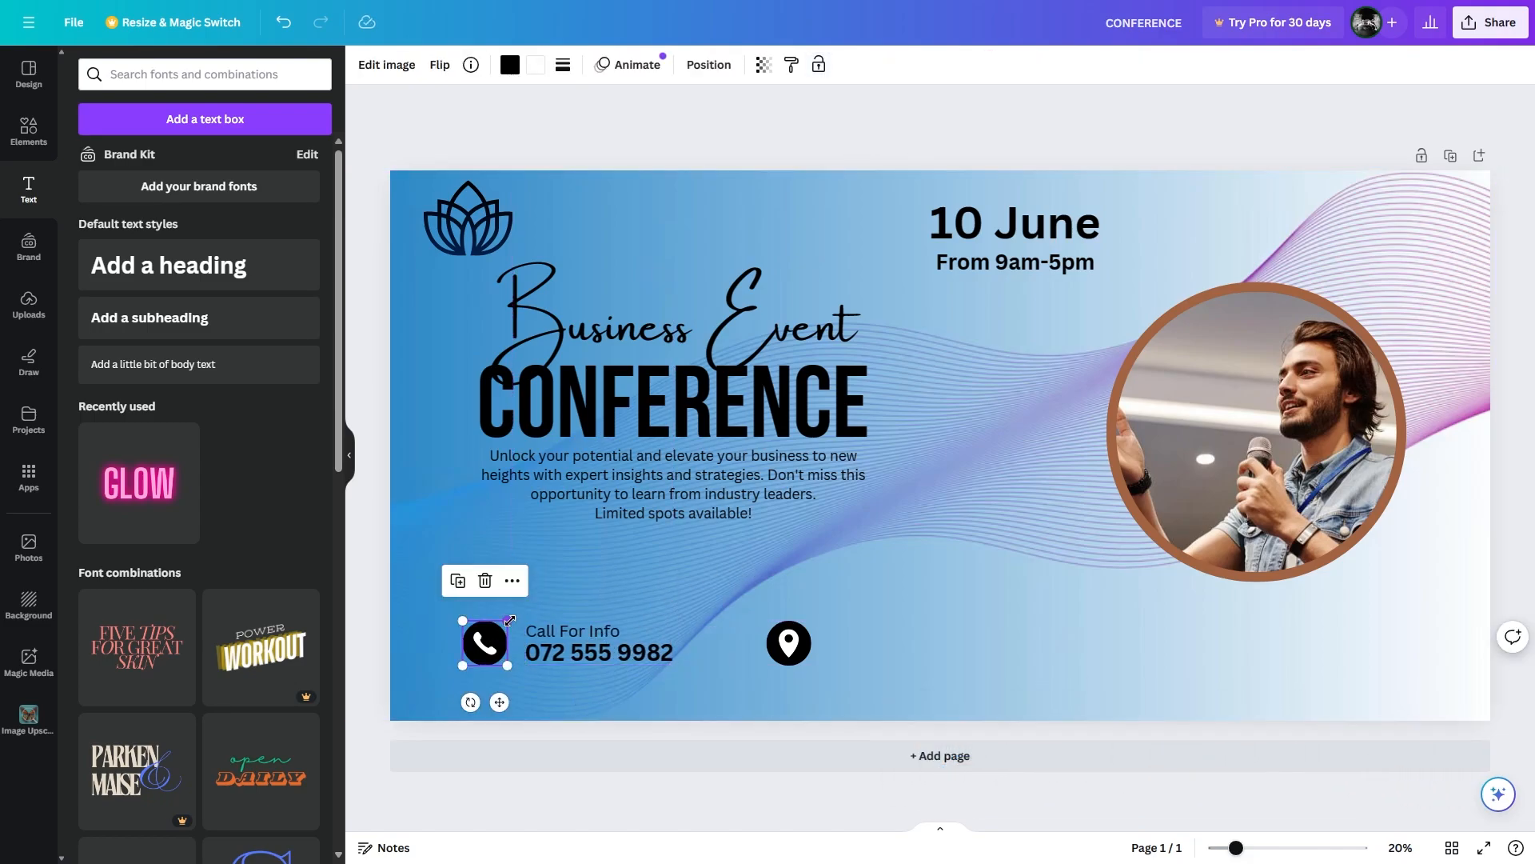
drag(508, 621, 513, 615)
click(720, 627)
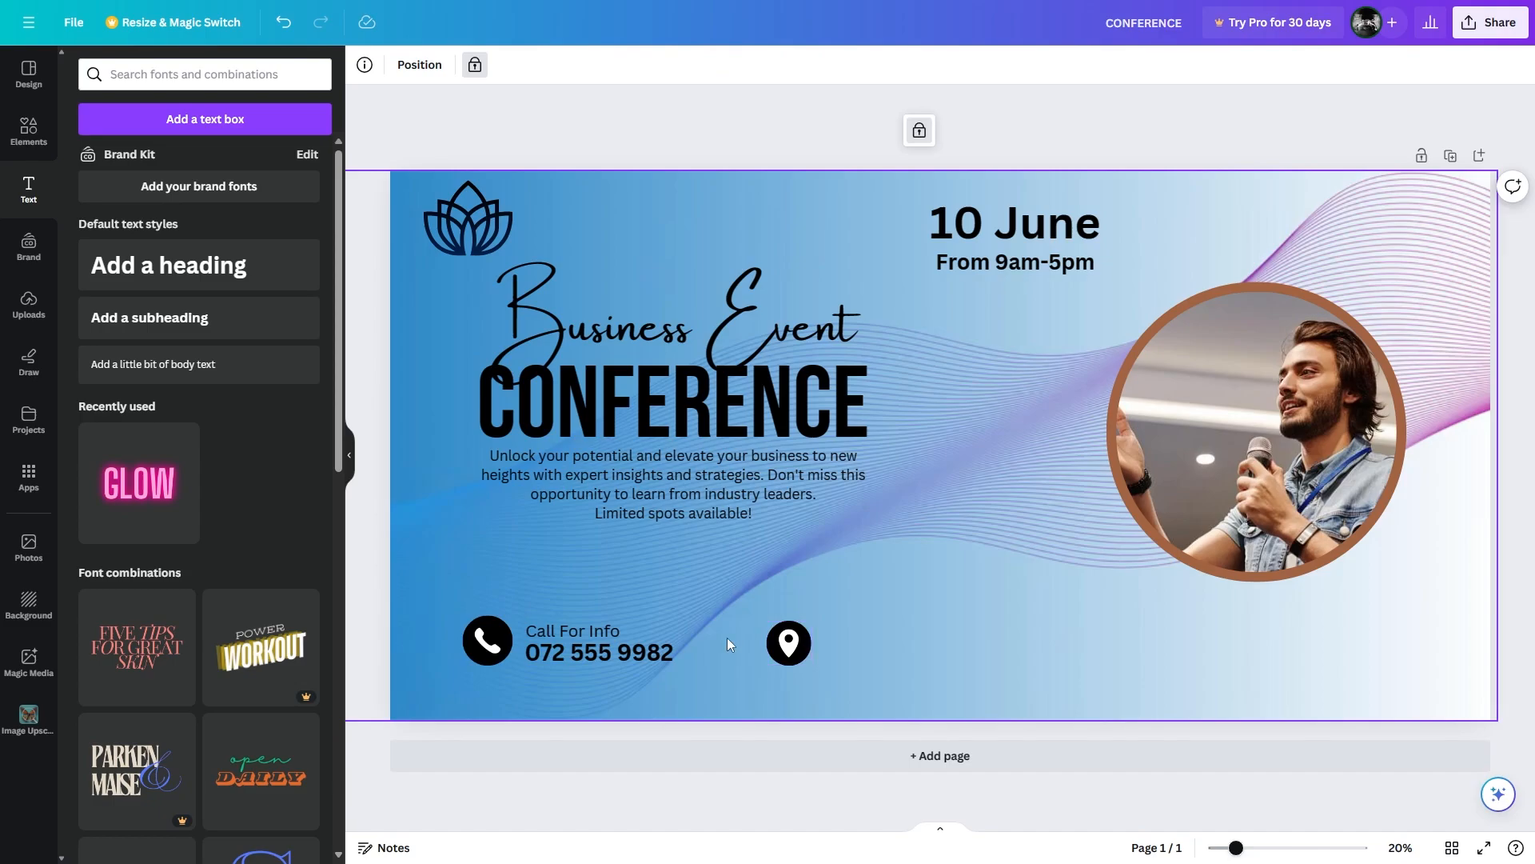
Copy the Call For Info group beside the location pin and retype the label as 'Meet Us At'.
click(560, 631)
drag(570, 634, 887, 636)
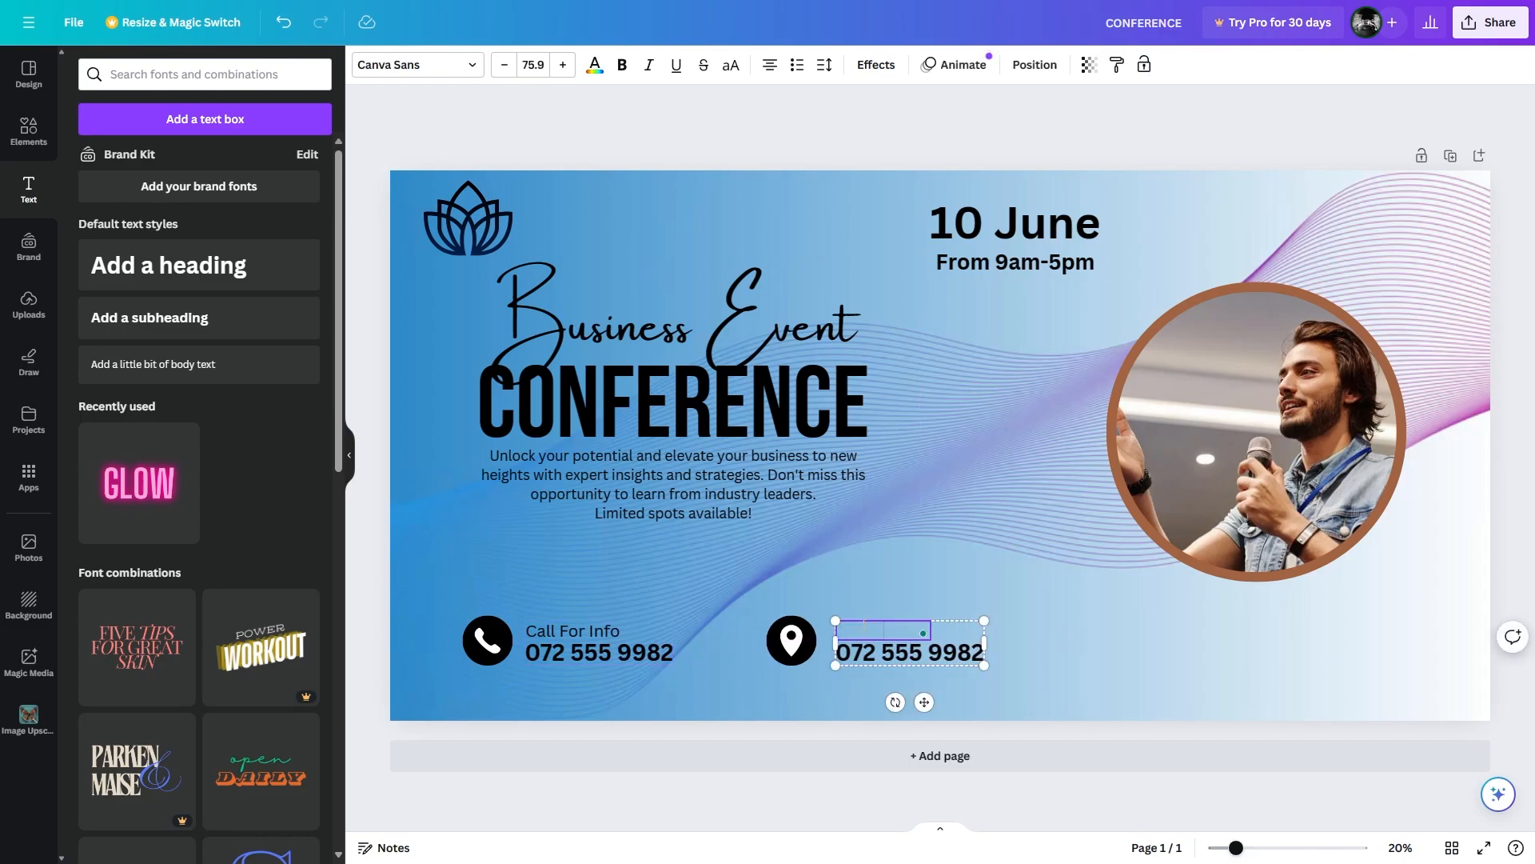
text(Meet us at)
key(BackSpace)
key(BackSpace)
key(BackSpace)
key(BackSpace)
key(BackSpace)
text(Us At)
click(896, 655)
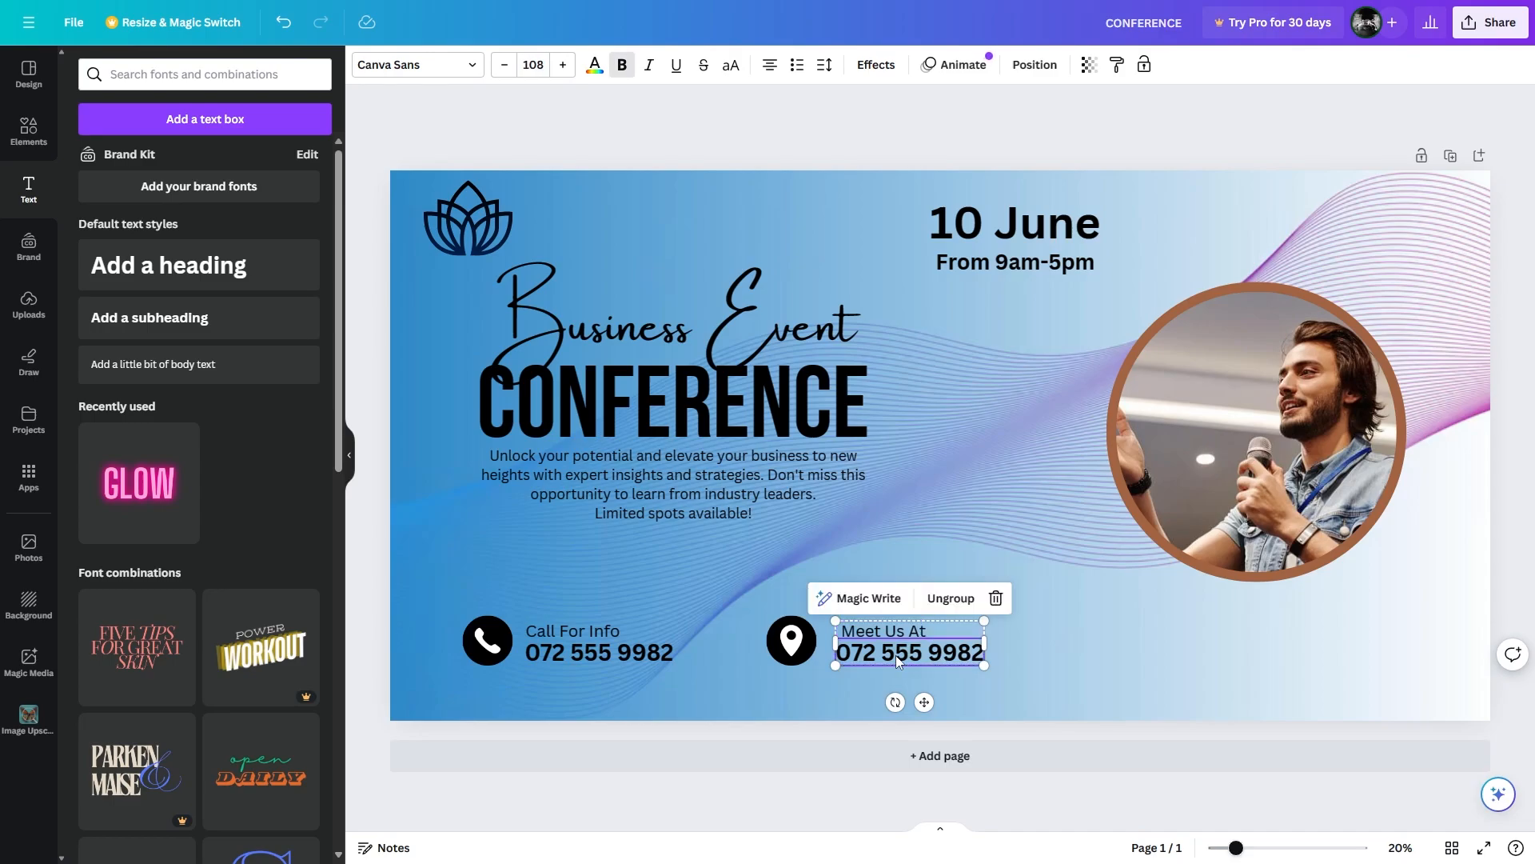
triple_click(896, 655)
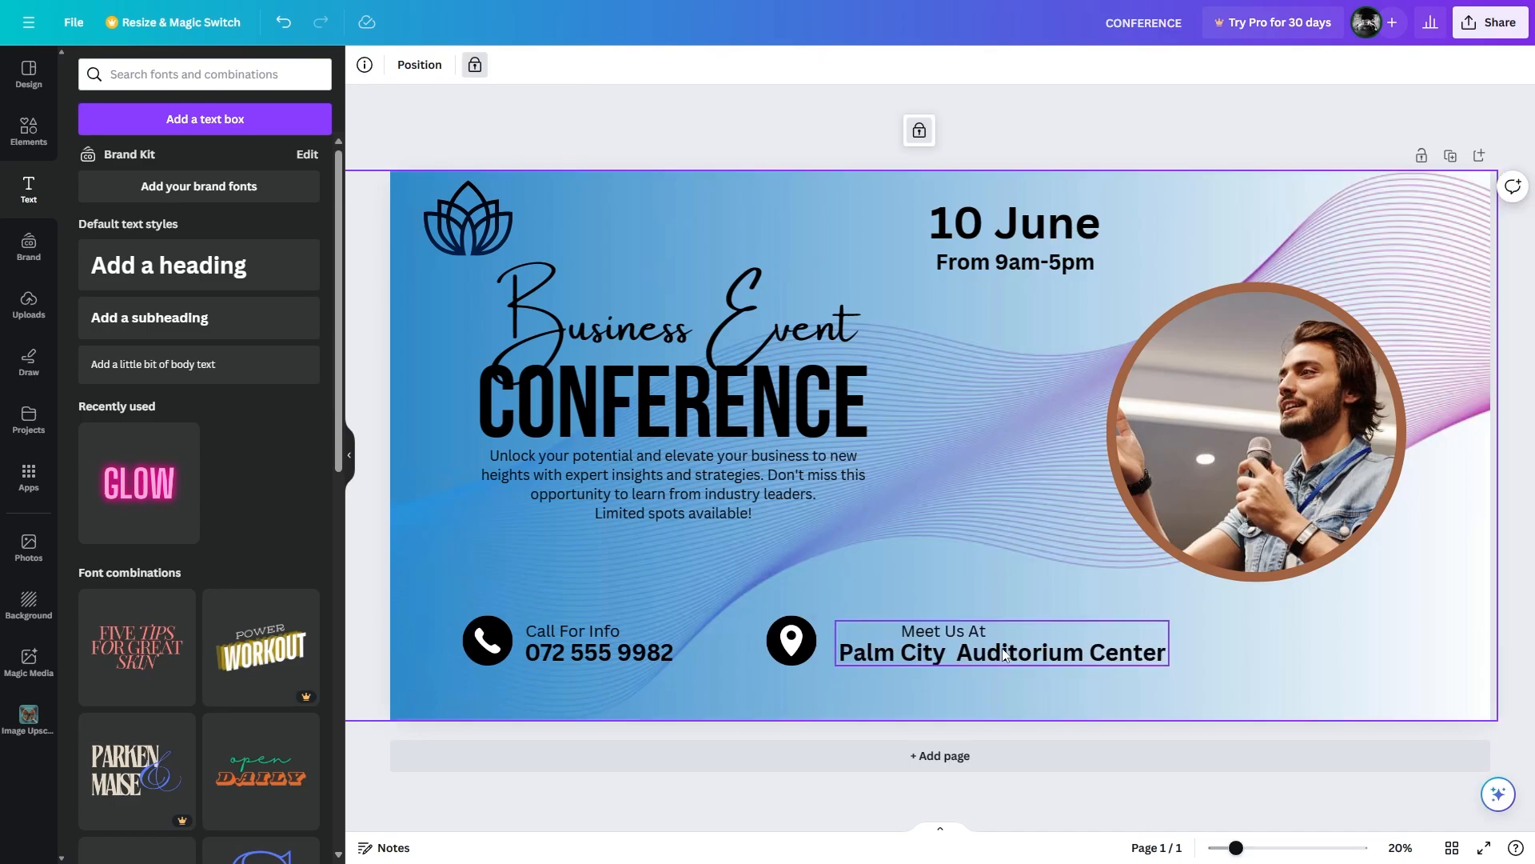
Ungroup and regroup the 'Meet Us At' venue texts with Ctrl+G and nudge the group left.
click(1006, 654)
click(1040, 582)
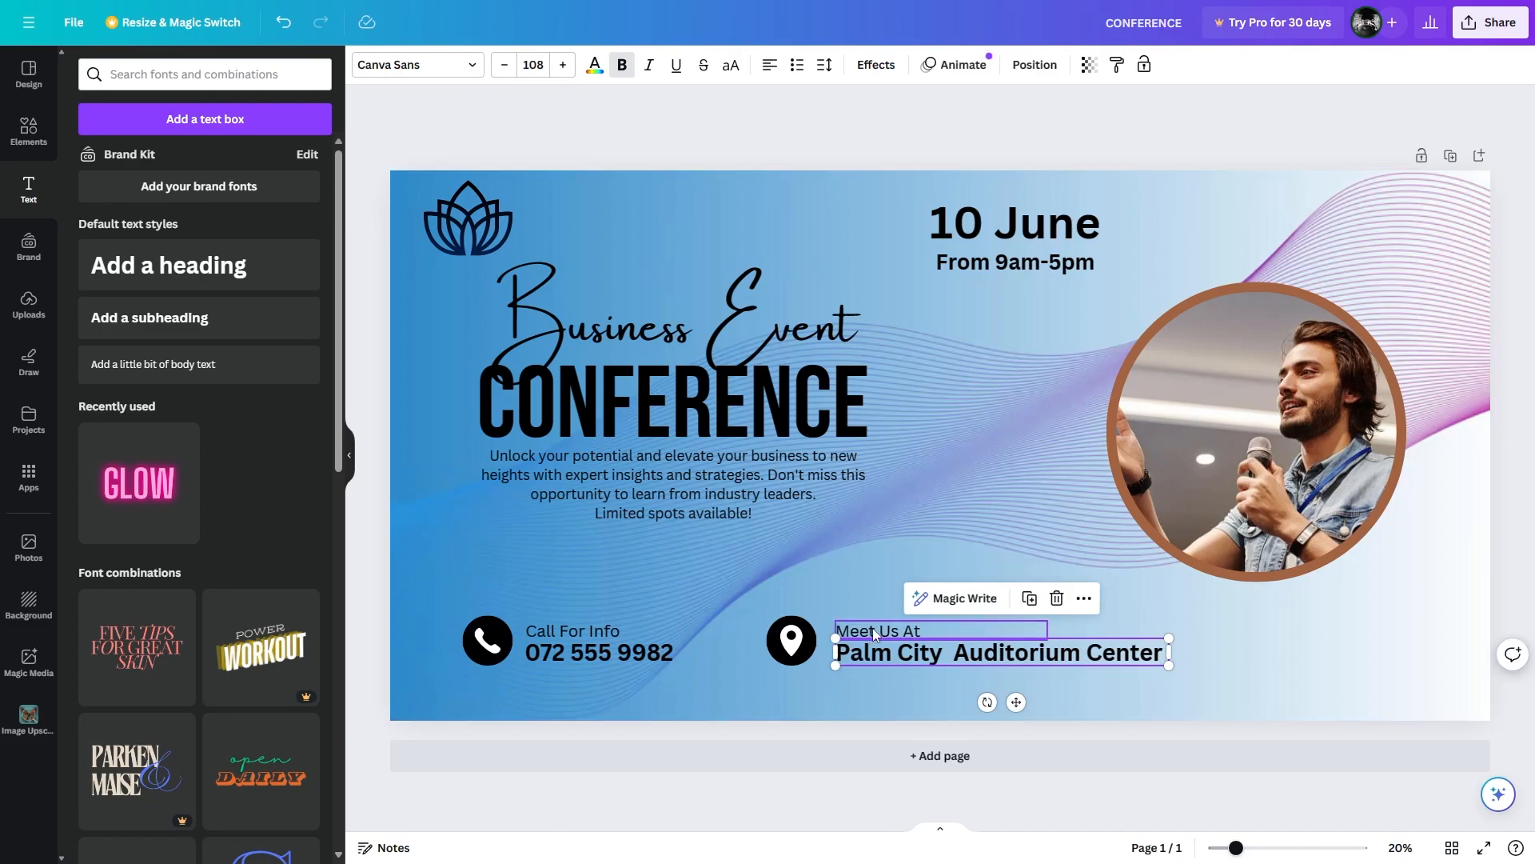
shift+click(876, 629)
key(ctrl+g)
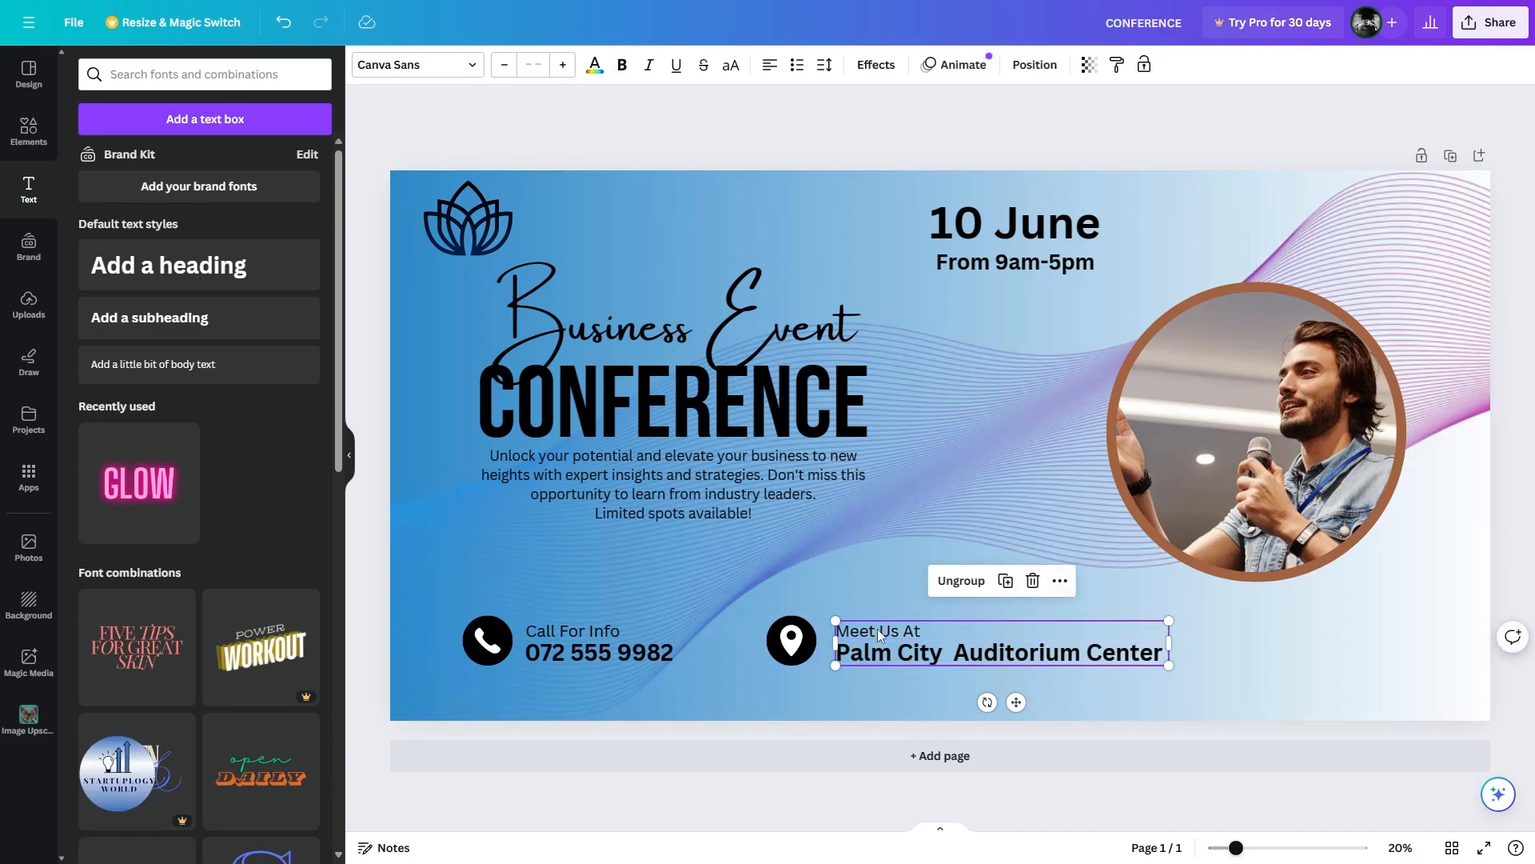
drag(878, 629, 871, 630)
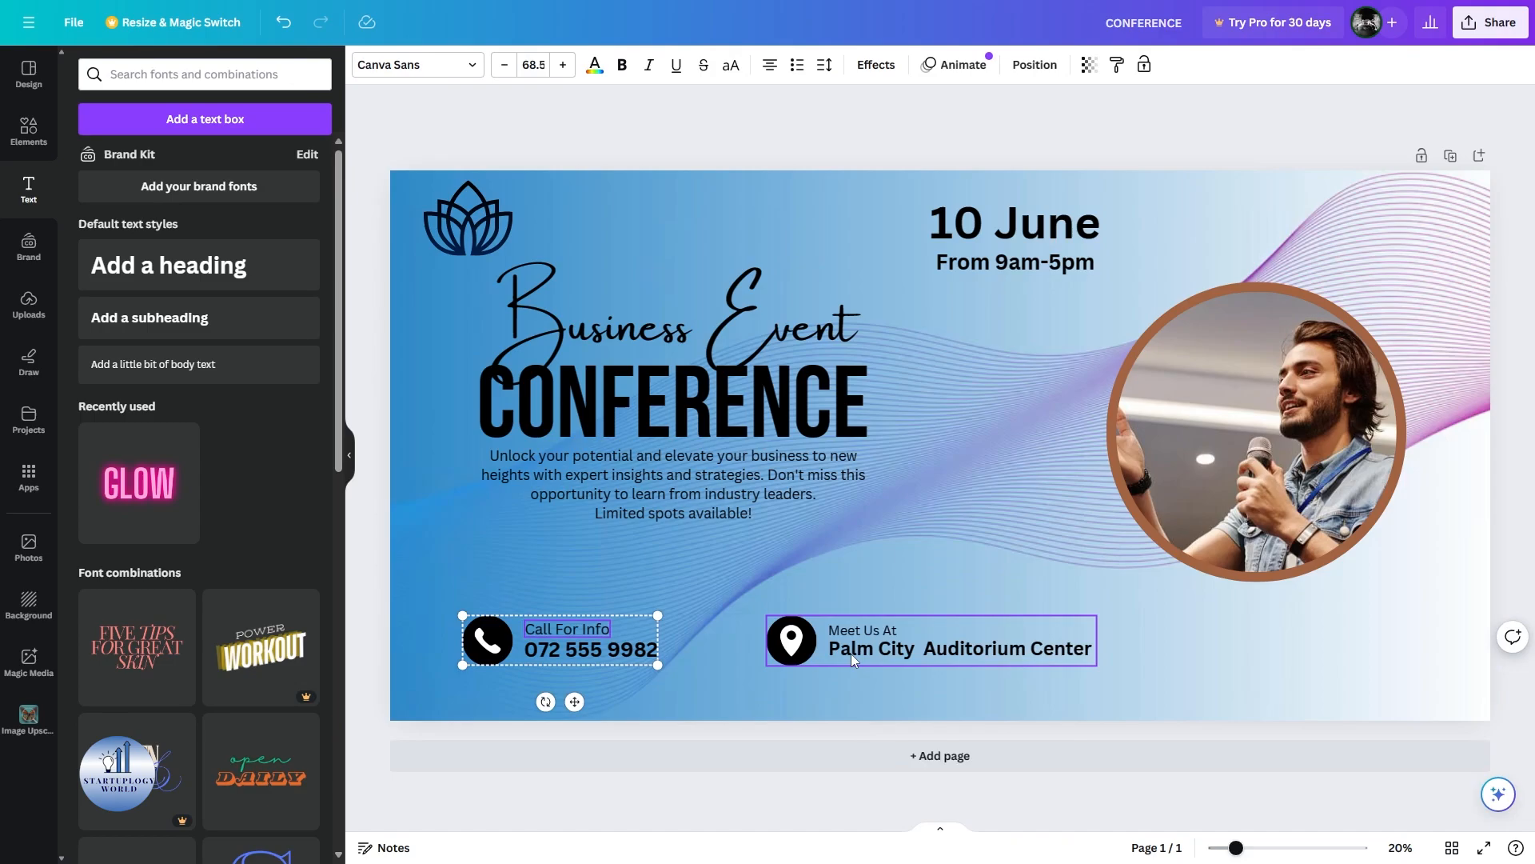
shift+click(850, 643)
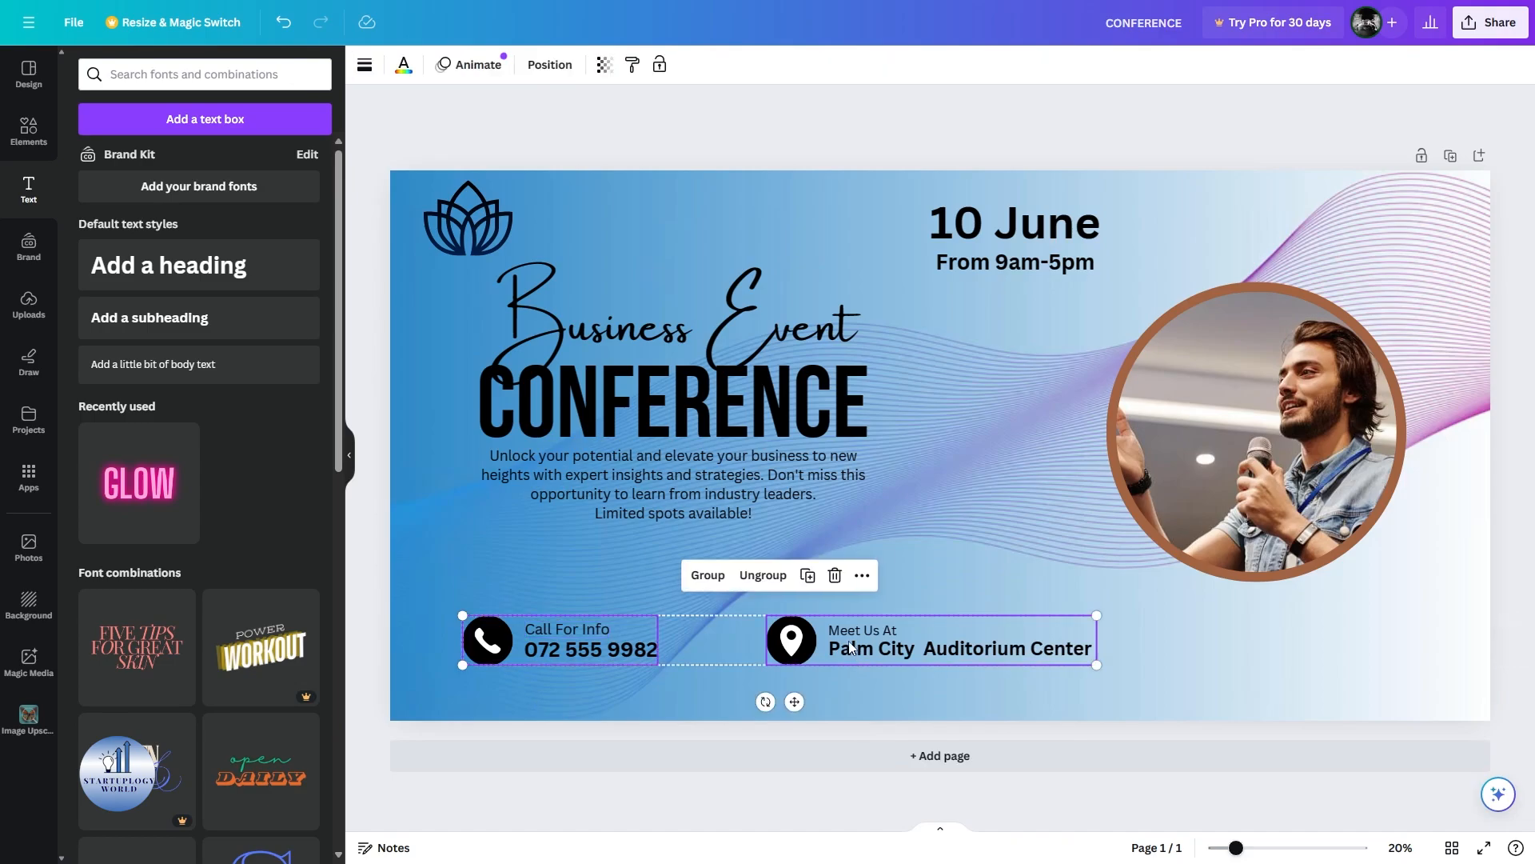
Move the Business Event CONFERENCE headline group slightly lower.
right_click(851, 648)
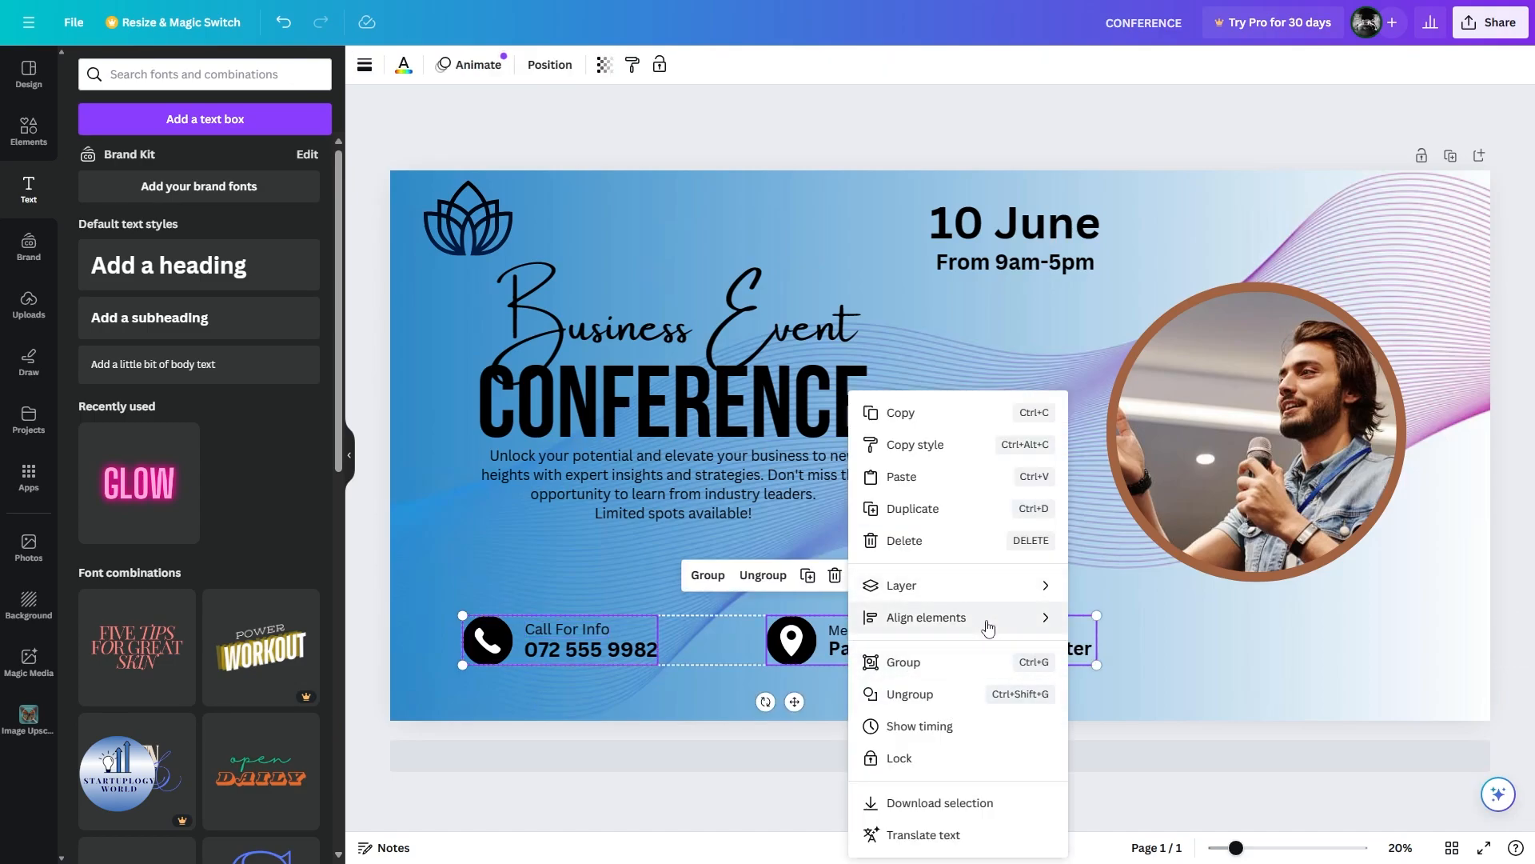
mouse_move(992, 628)
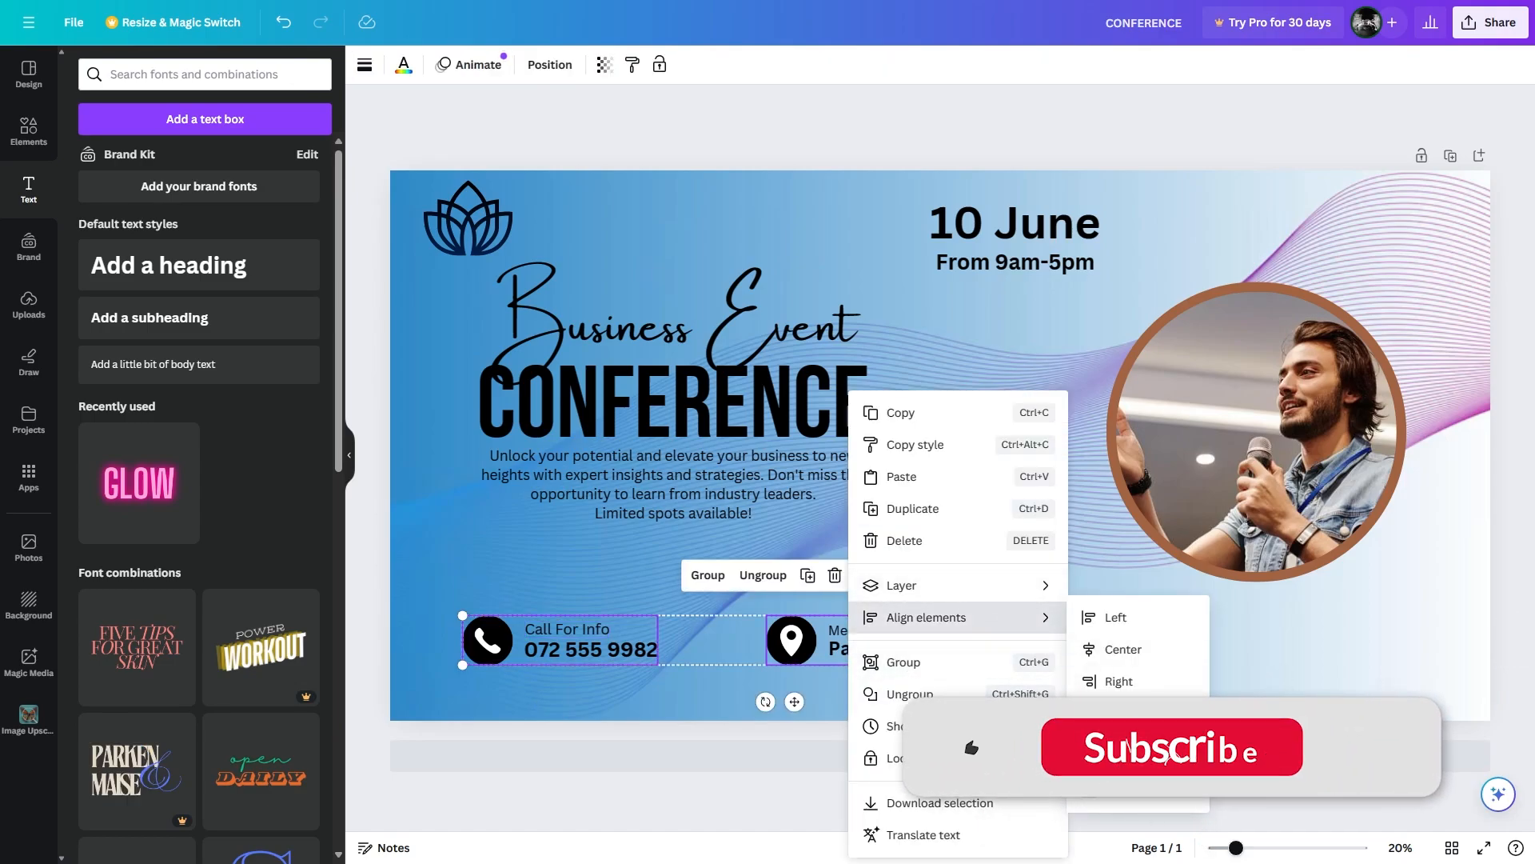
click(601, 687)
click(601, 688)
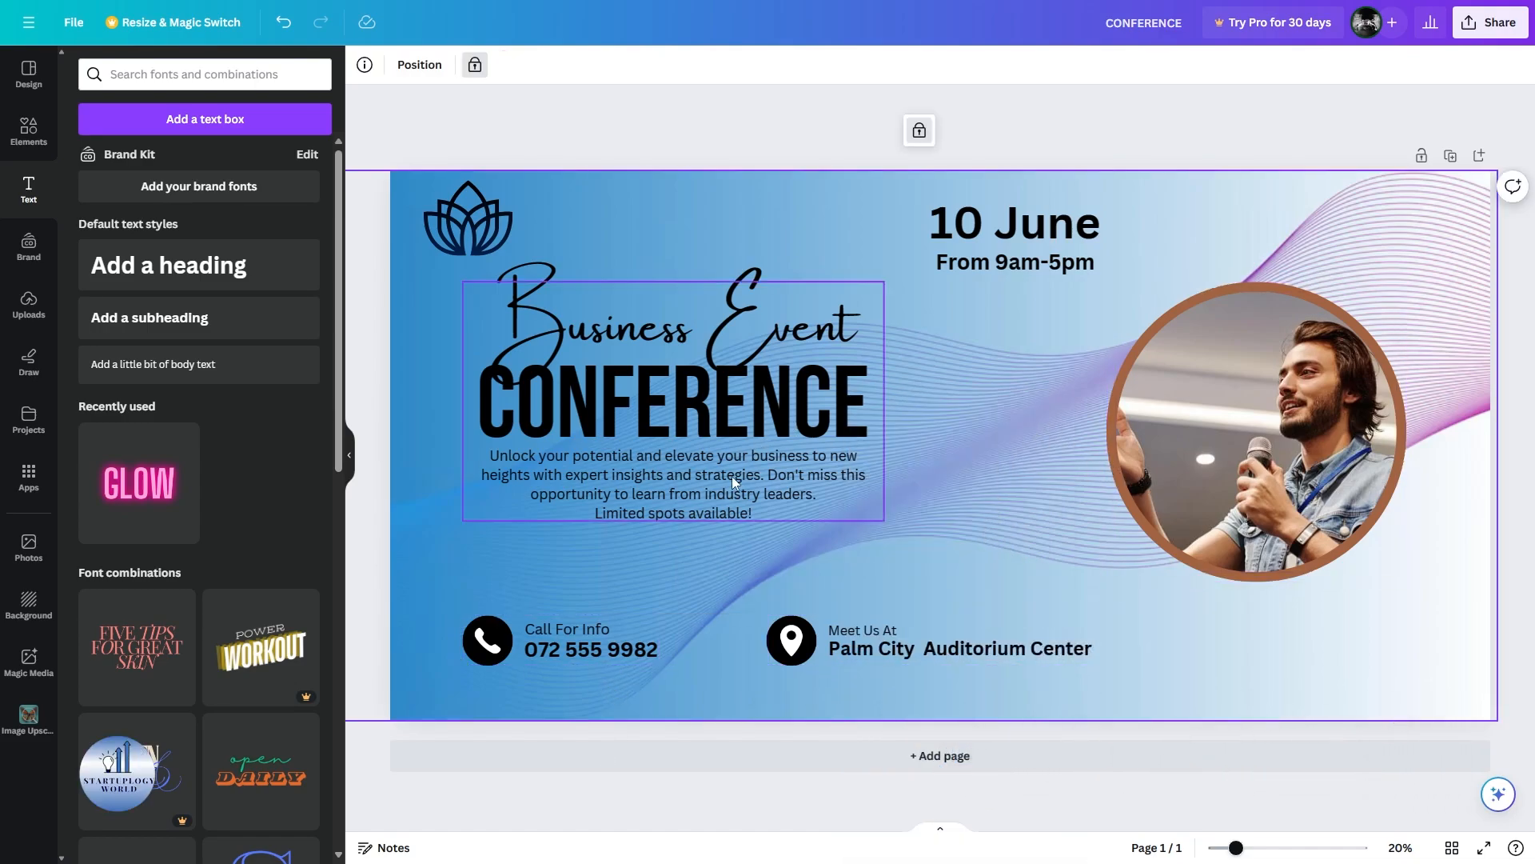
click(680, 491)
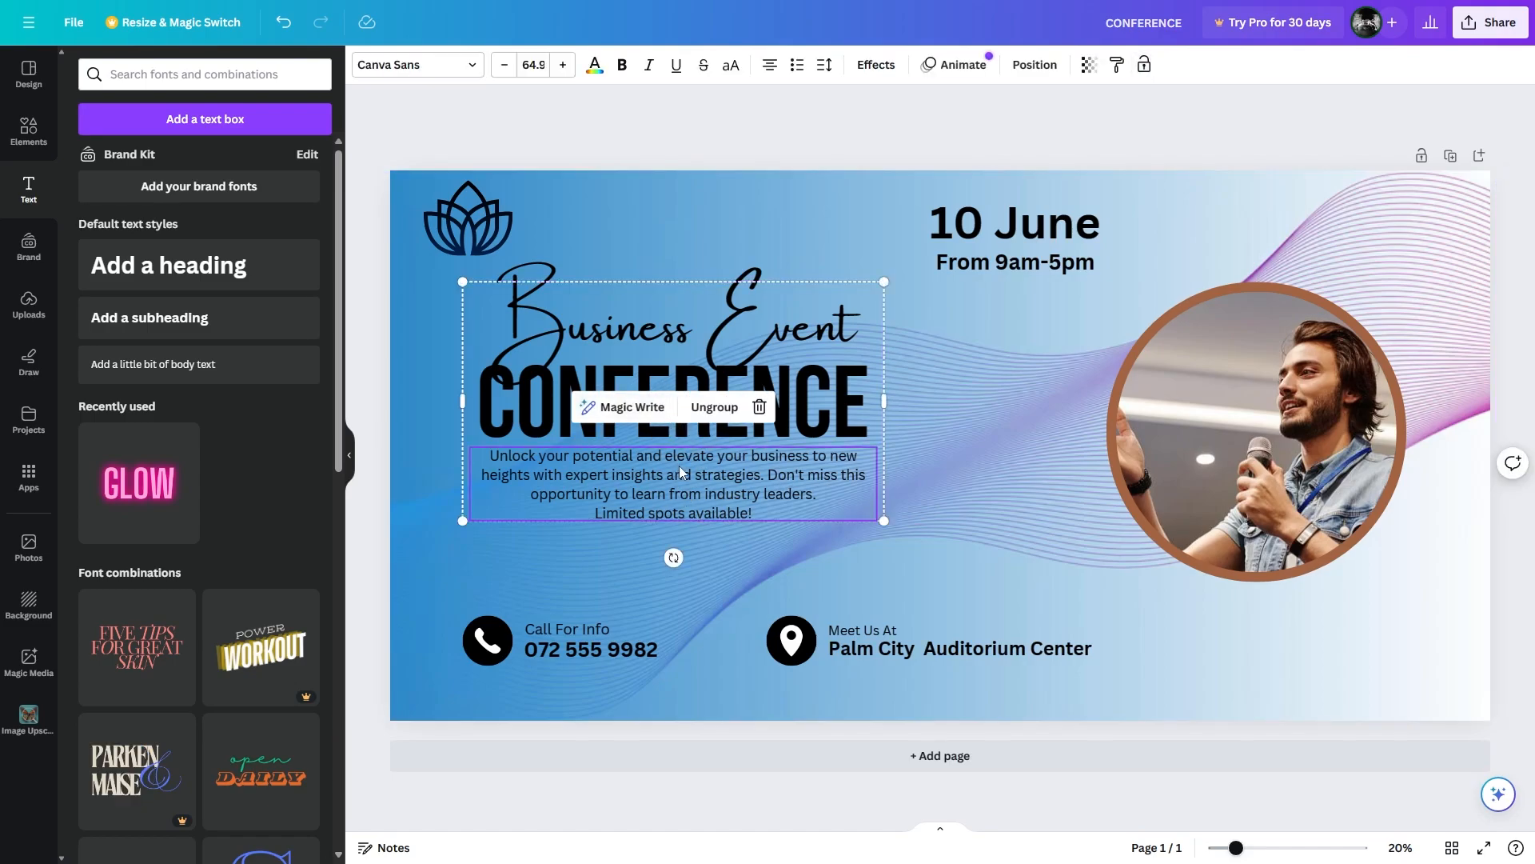
drag(679, 466, 689, 515)
Ungroup 'Business Event' from the headline and shift it left and up above CONFERENCE.
click(726, 367)
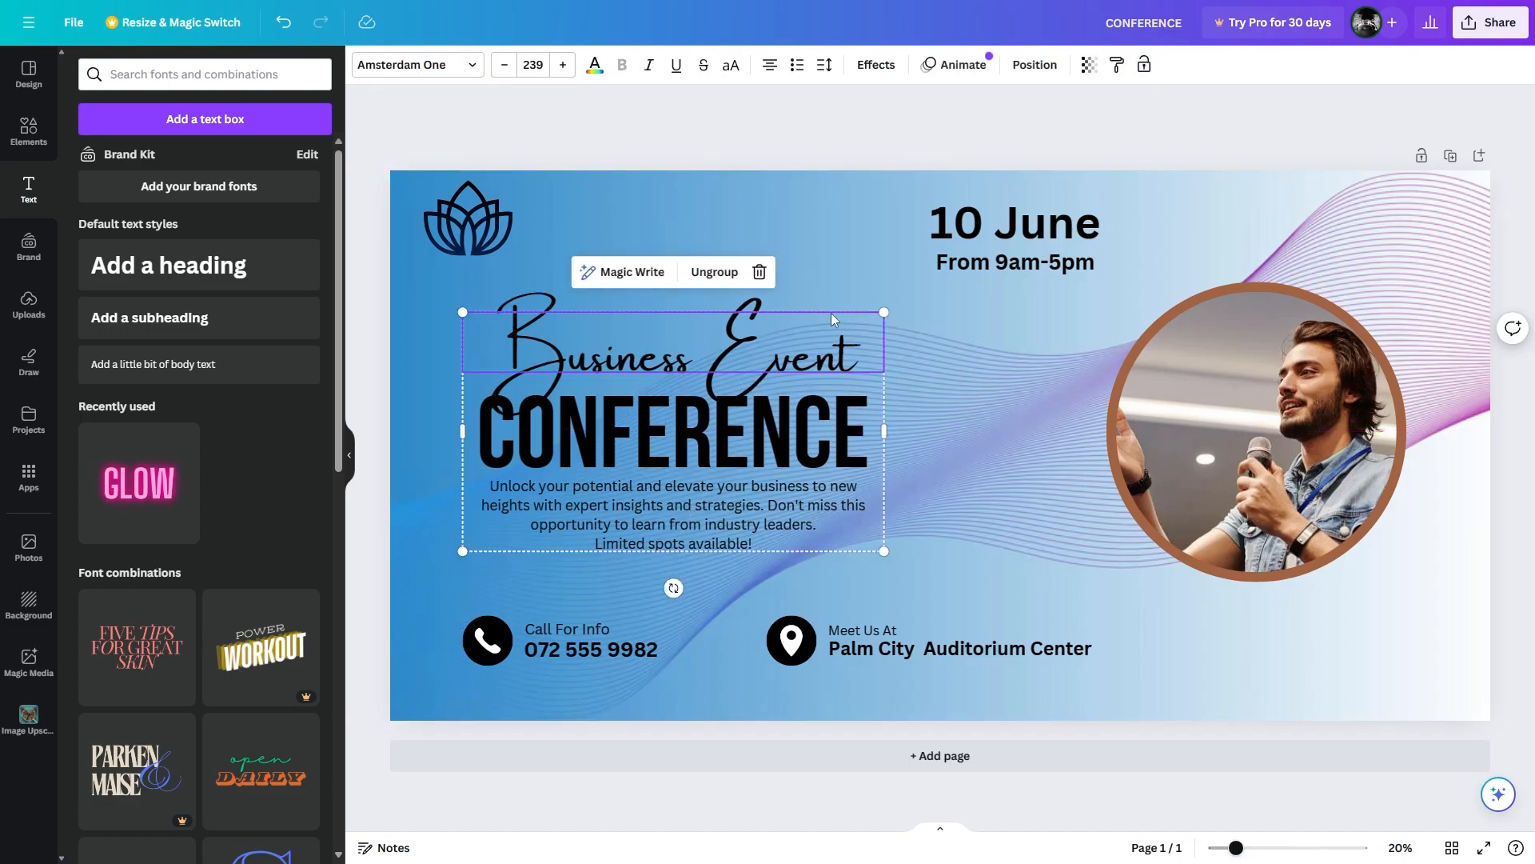
click(714, 272)
drag(731, 355, 667, 355)
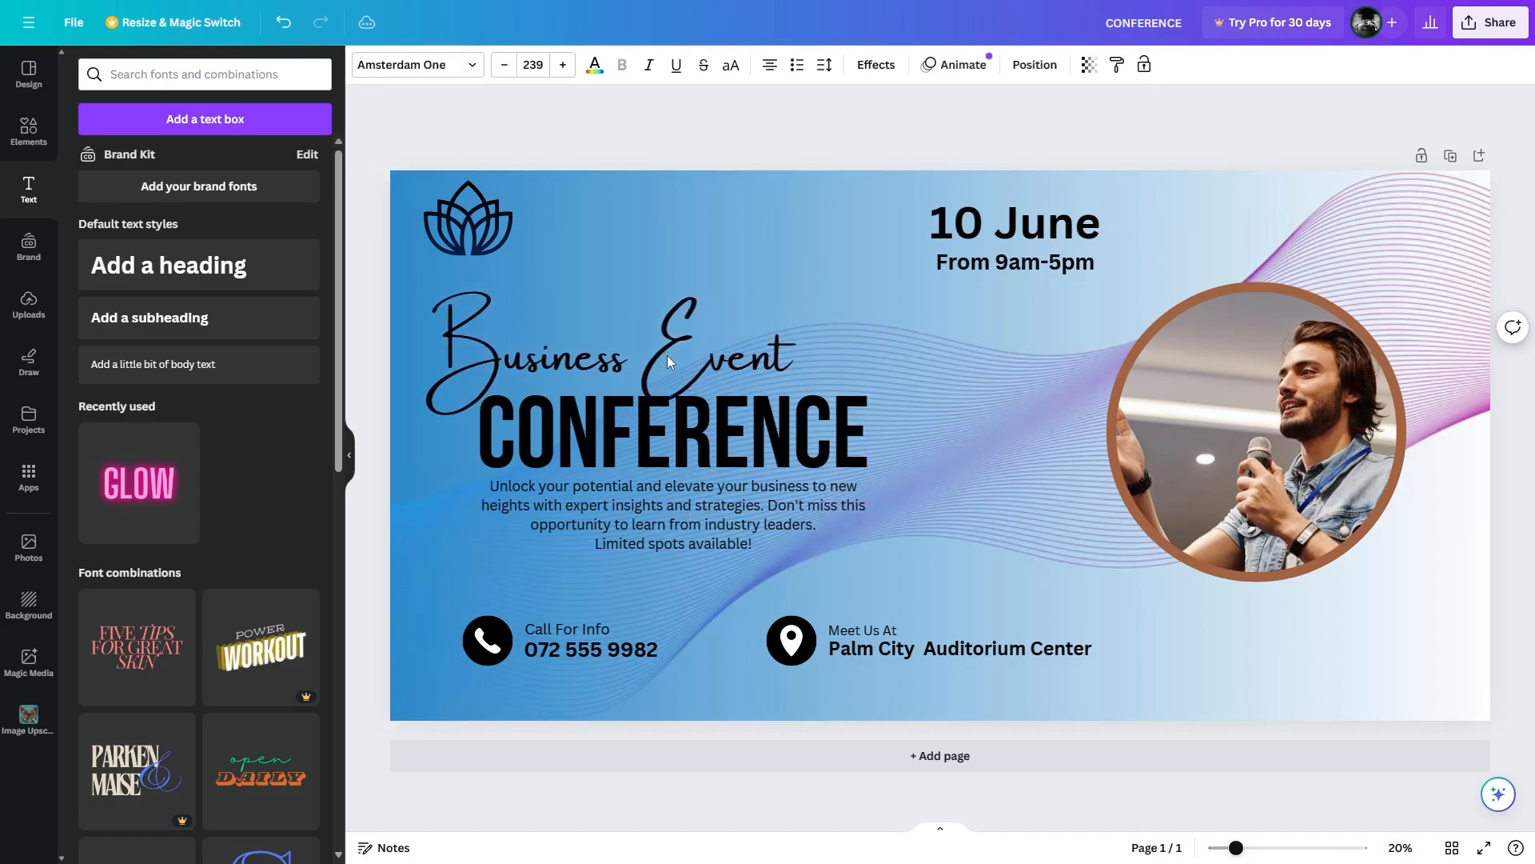
key(Left)
key(Left)
key(Up)
key(Up)
key(Up)
key(Up)
key(Up)
key(Up)
key(Up)
key(Up)
key(Up)
key(Up)
key(Up)
key(Up)
key(Up)
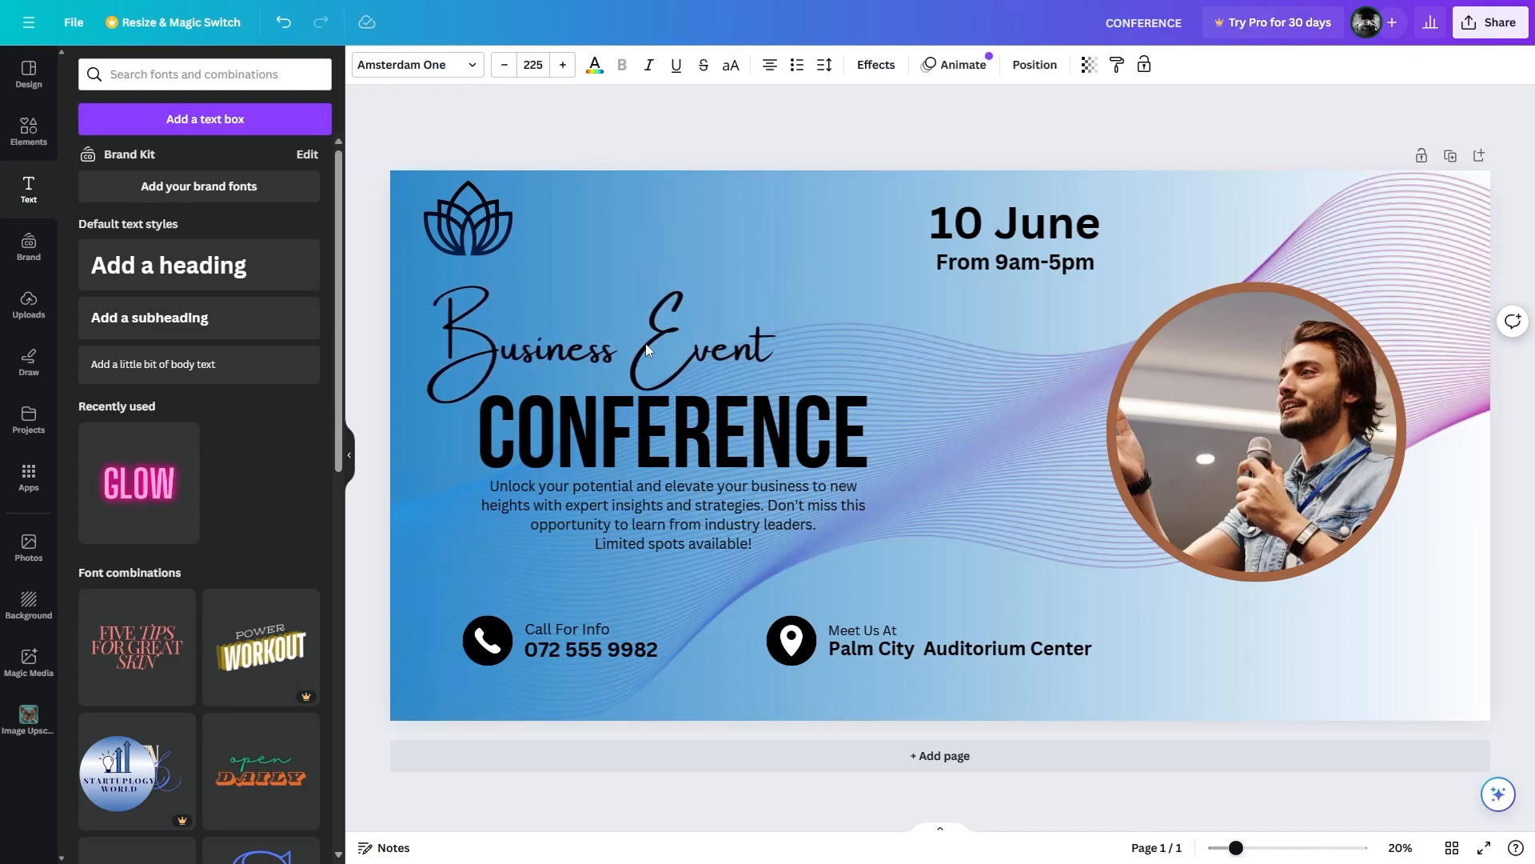
Colour the CONFERENCE headline dark navy #002454 with the custom colour picker.
click(663, 428)
click(594, 64)
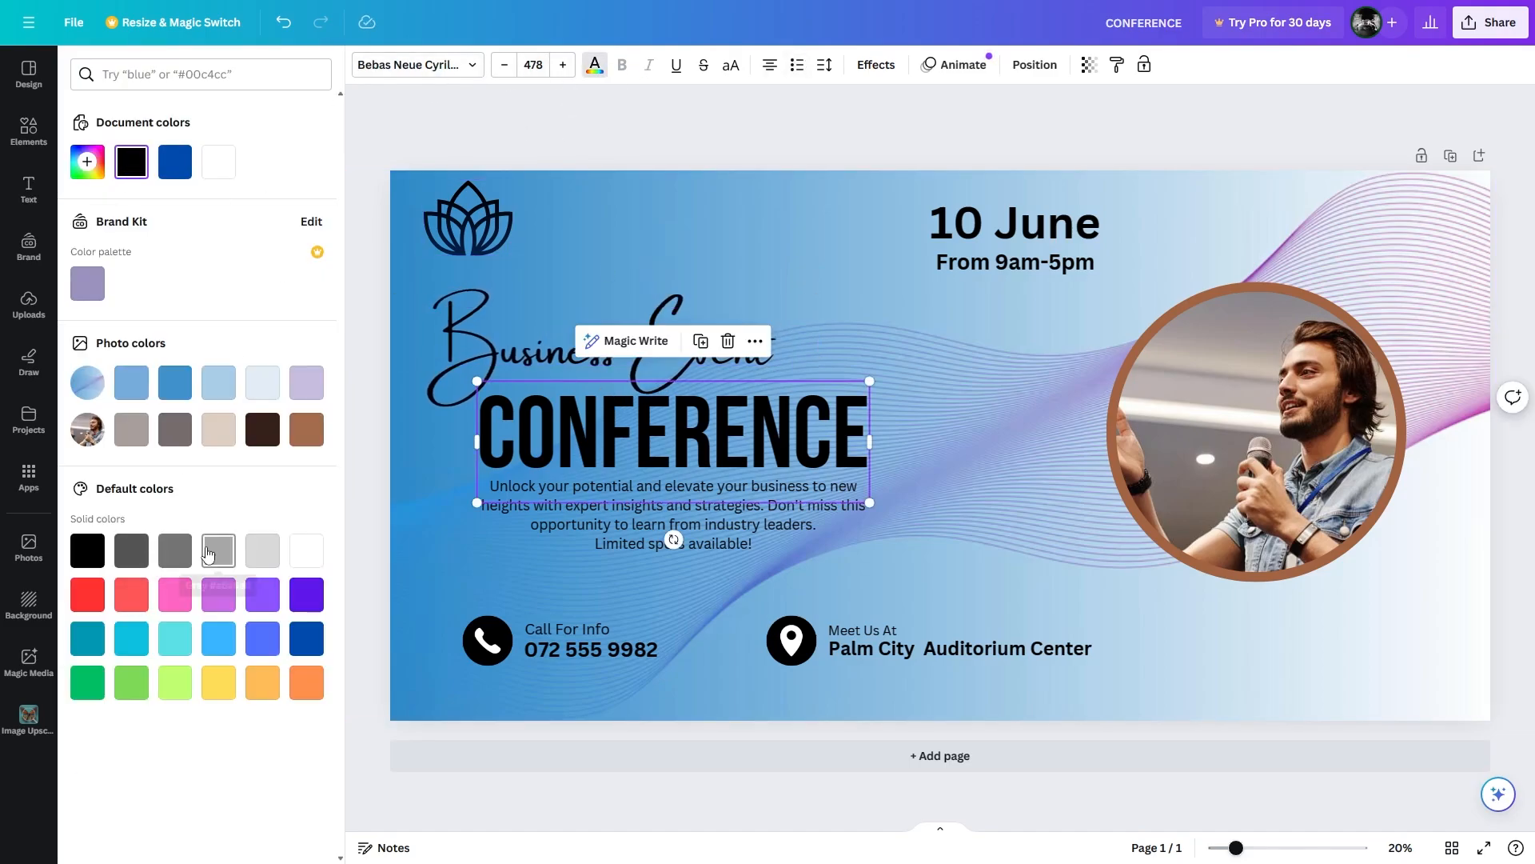
click(262, 637)
click(262, 429)
click(306, 429)
click(262, 637)
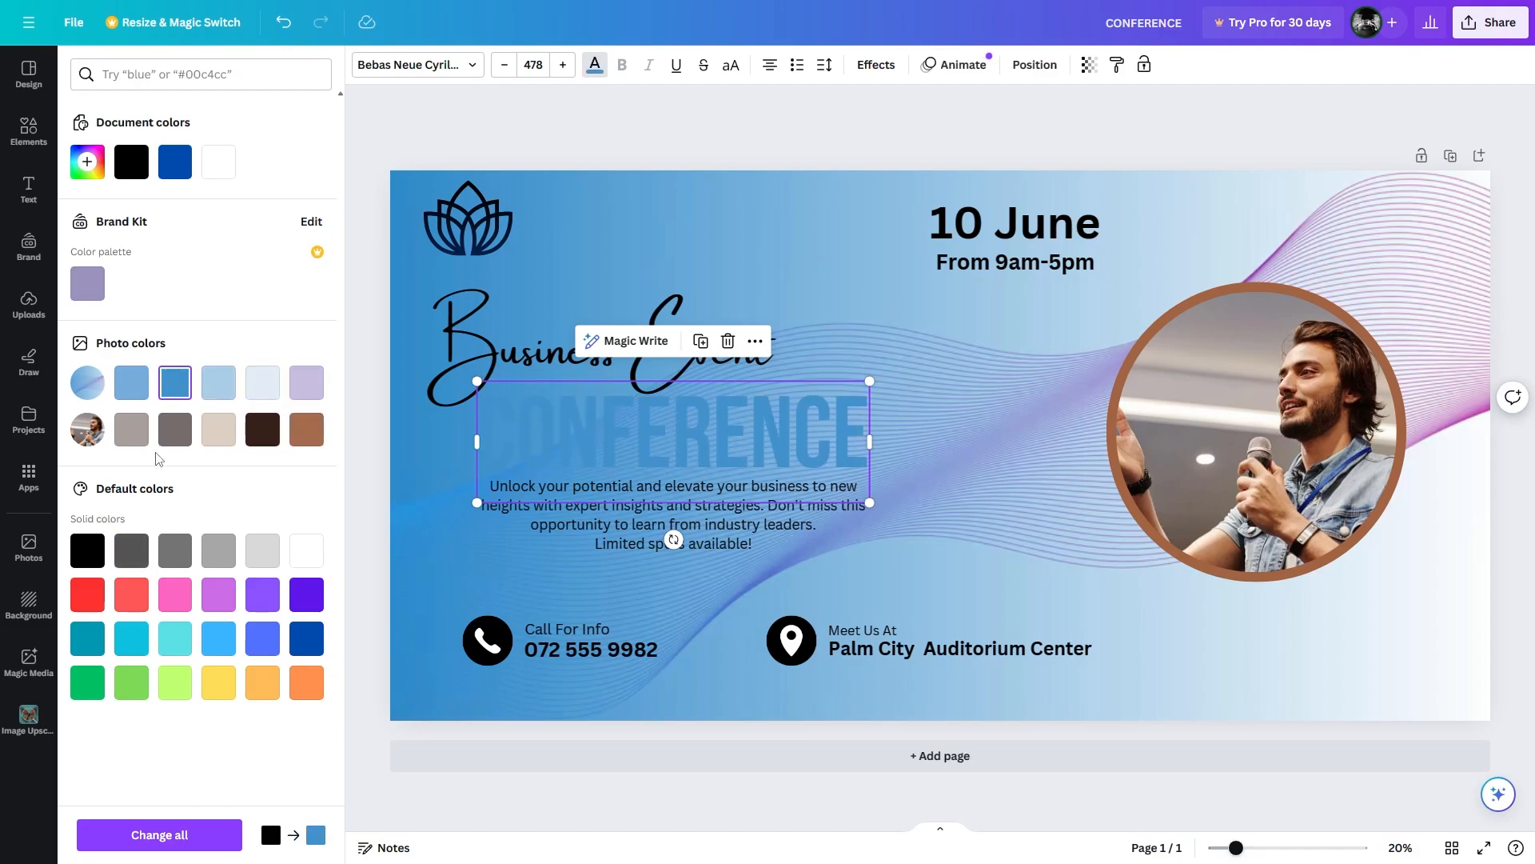
click(305, 638)
click(87, 161)
drag(230, 227, 333, 259)
Apply CONFERENCE's navy to the description paragraph using the eyedropper.
click(611, 524)
click(87, 162)
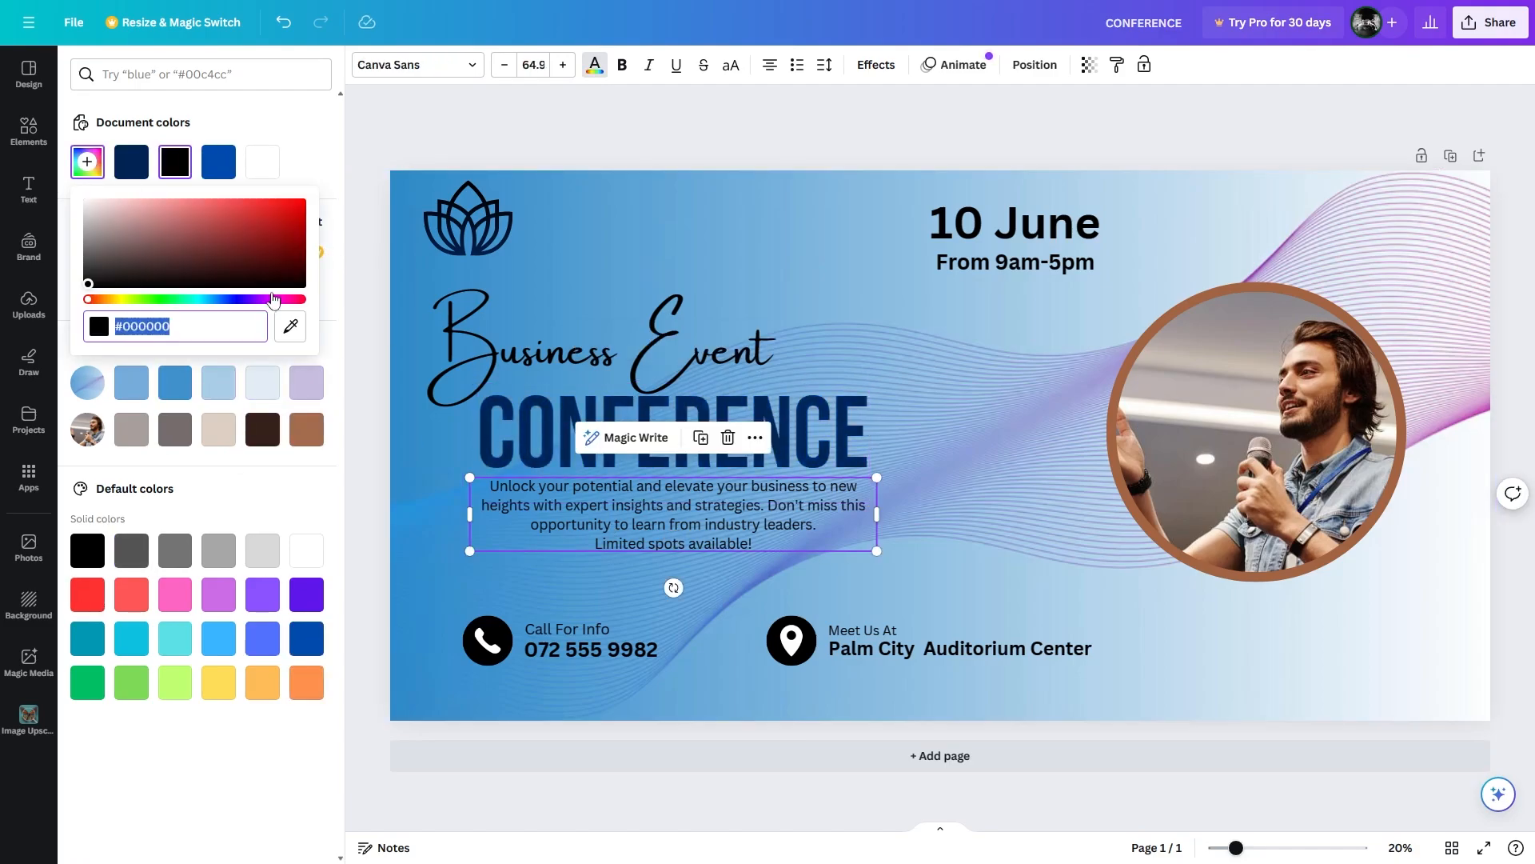
click(291, 326)
click(493, 424)
click(656, 580)
click(679, 522)
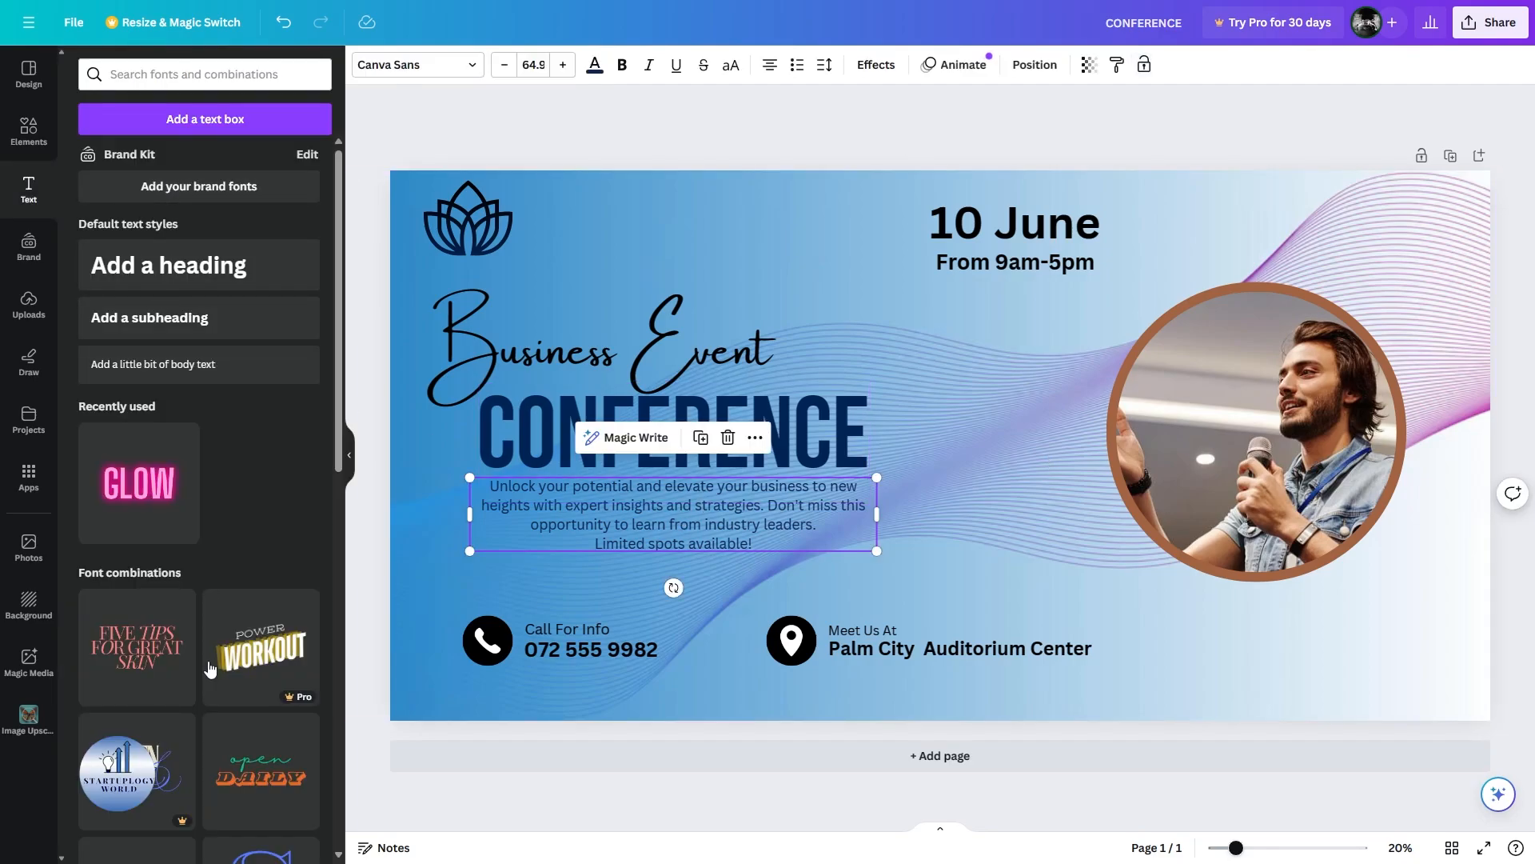
click(594, 67)
click(1020, 227)
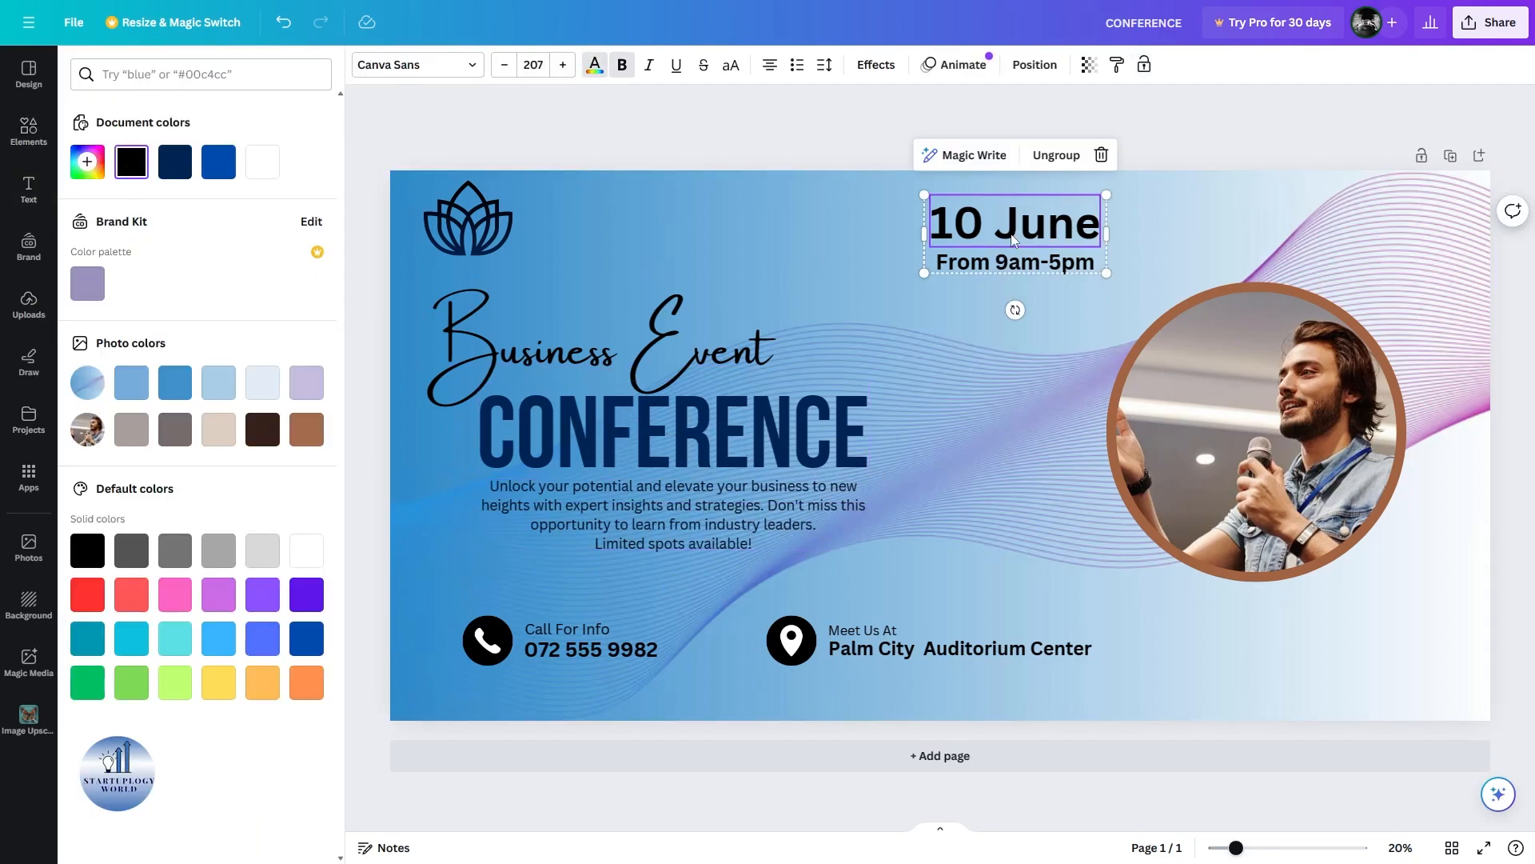
Add a rectangle from a 'rec' search and resize it into a flat bar behind '10 June'.
click(29, 191)
click(28, 132)
drag(180, 74, 69, 71)
text(rec)
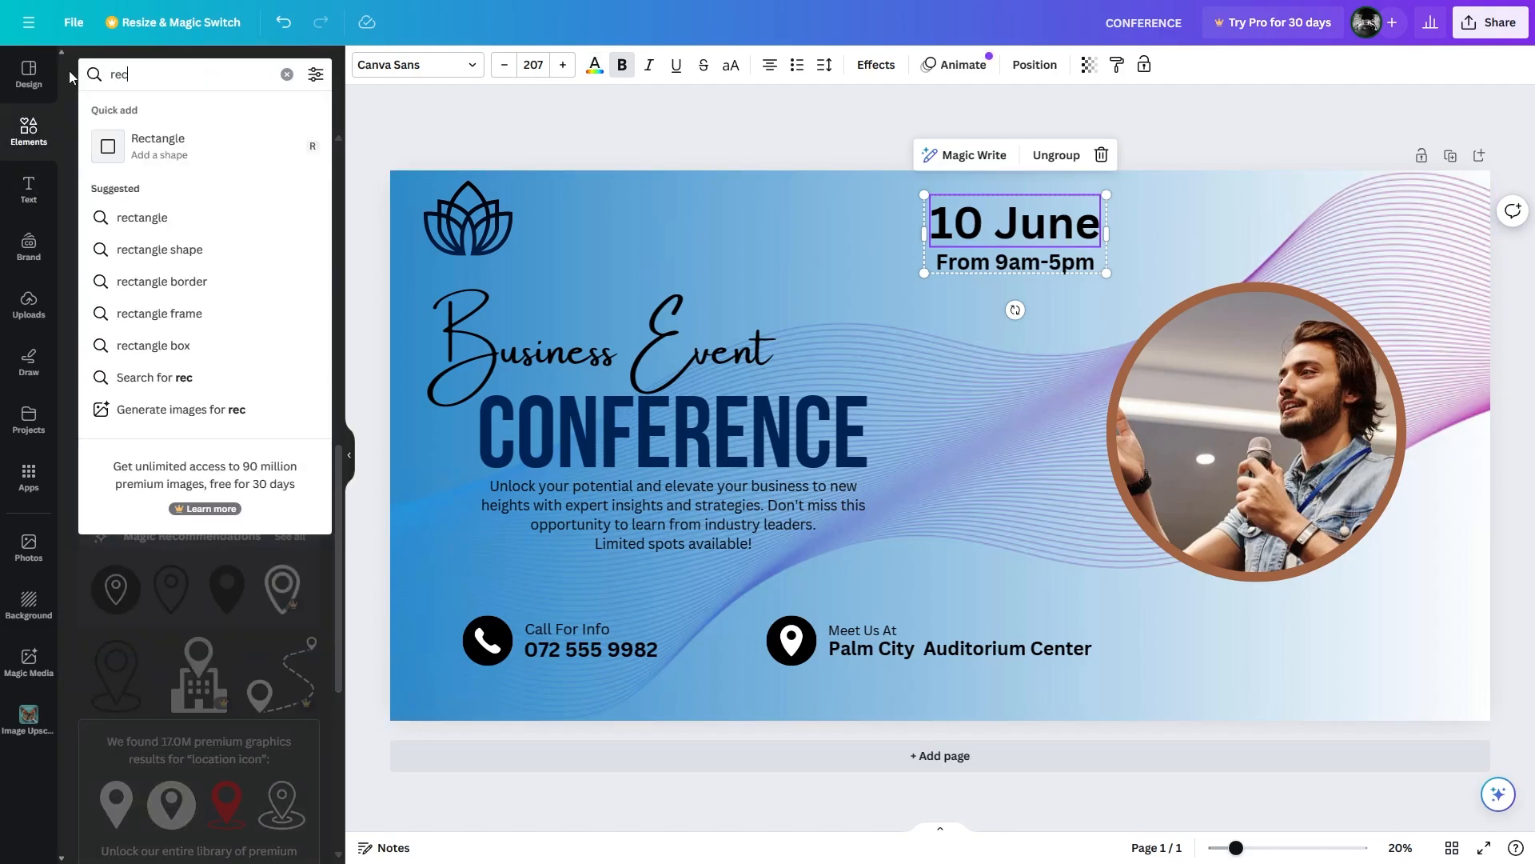
click(159, 146)
drag(946, 429, 1009, 265)
drag(1086, 364, 1107, 244)
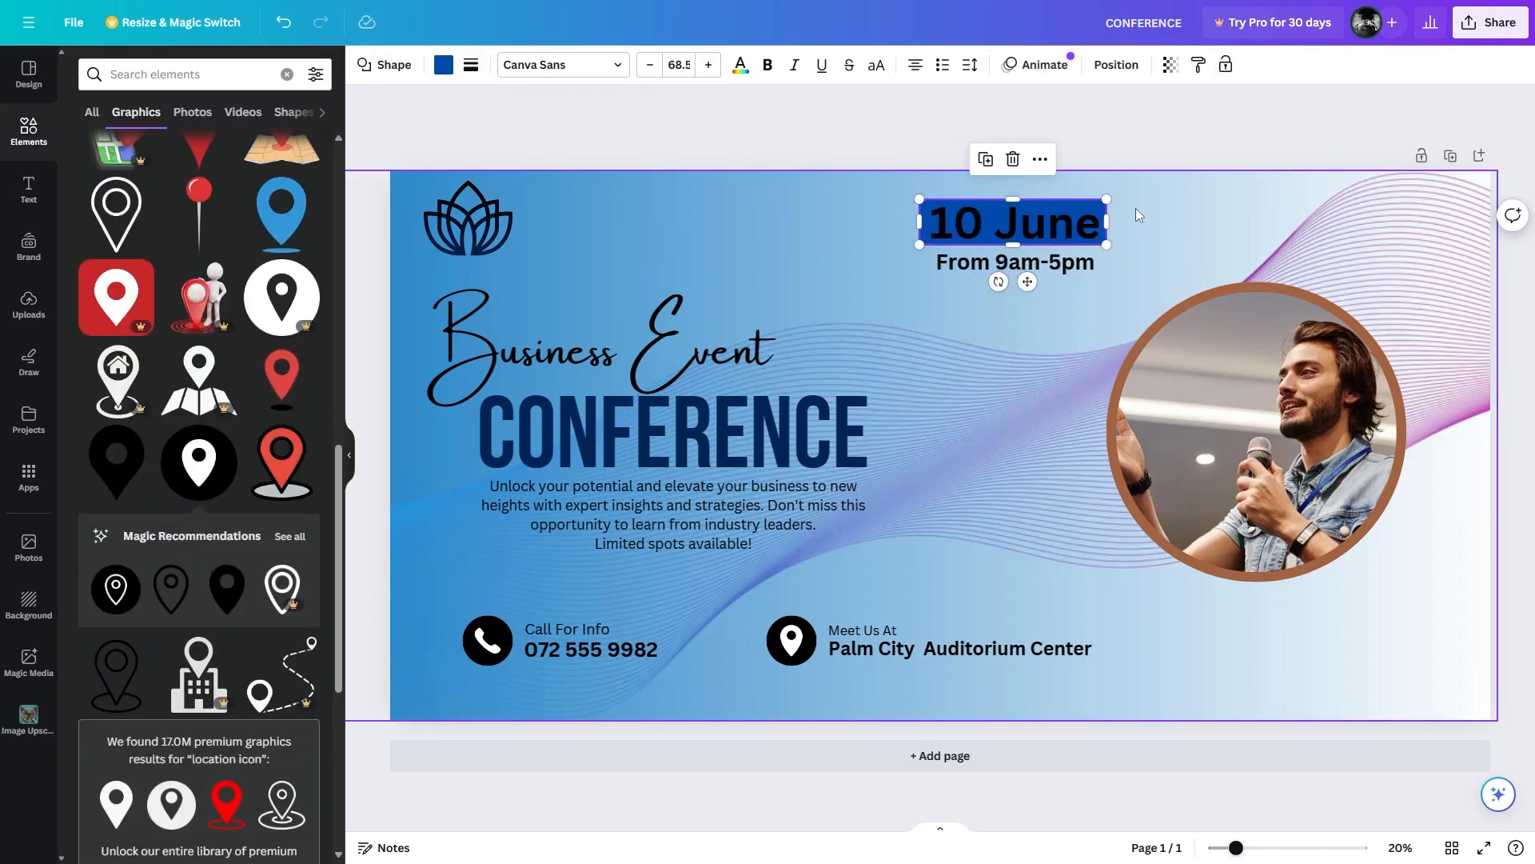
click(1014, 264)
click(977, 223)
click(989, 228)
Duplicate the bar behind 'From 9am-5pm', send it to back, and centre the time on it.
key(ctrl+d)
drag(990, 228, 990, 274)
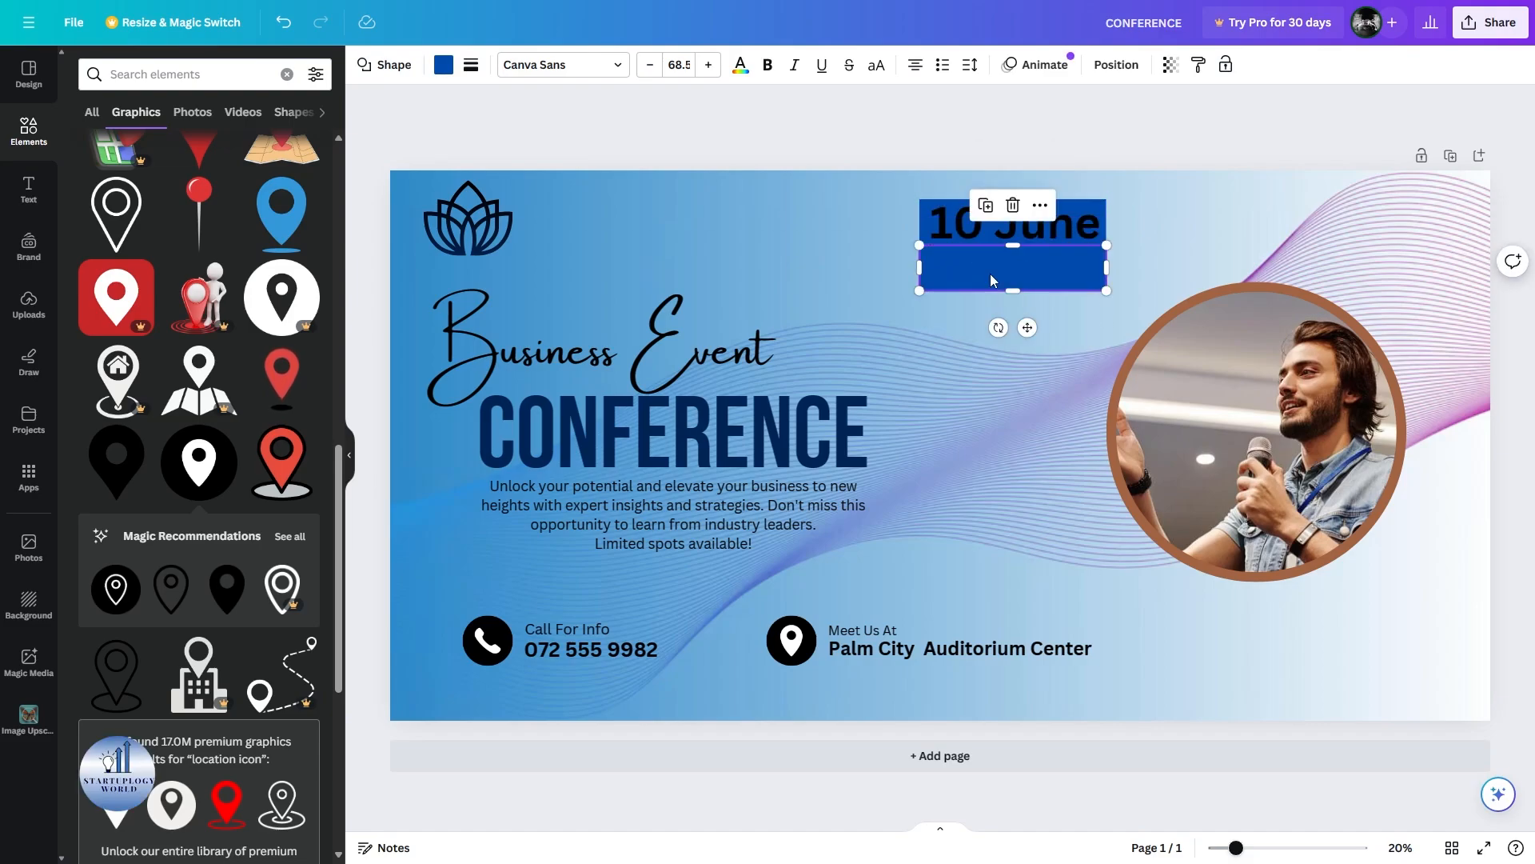
right_click(990, 274)
click(1305, 560)
click(1036, 262)
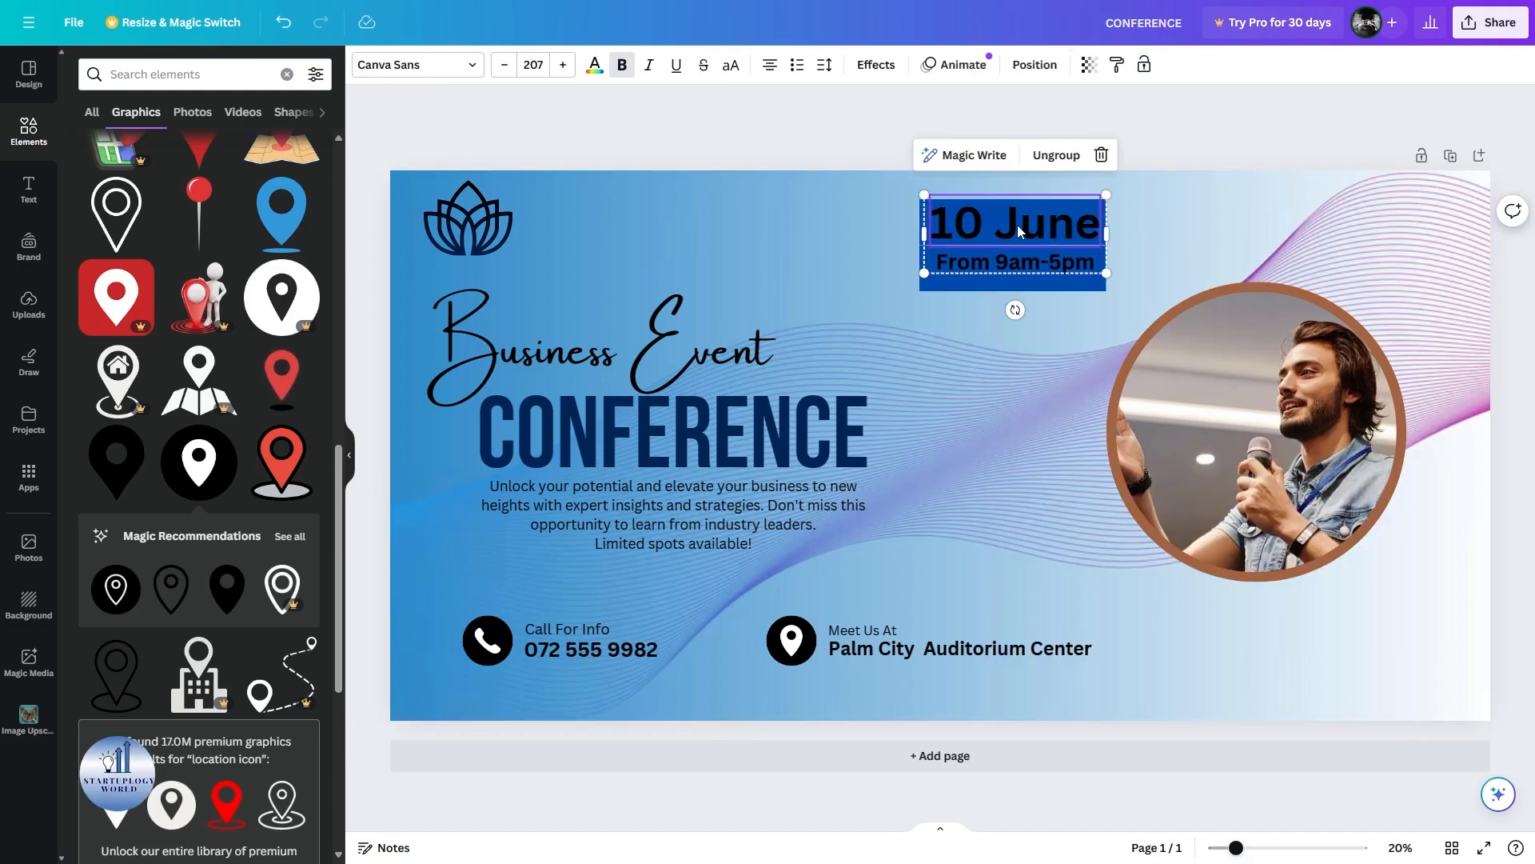
click(1056, 155)
click(1027, 262)
shift+click(1018, 284)
right_click(1018, 283)
mouse_move(1090, 514)
click(1293, 651)
right_click(1021, 276)
mouse_move(1152, 503)
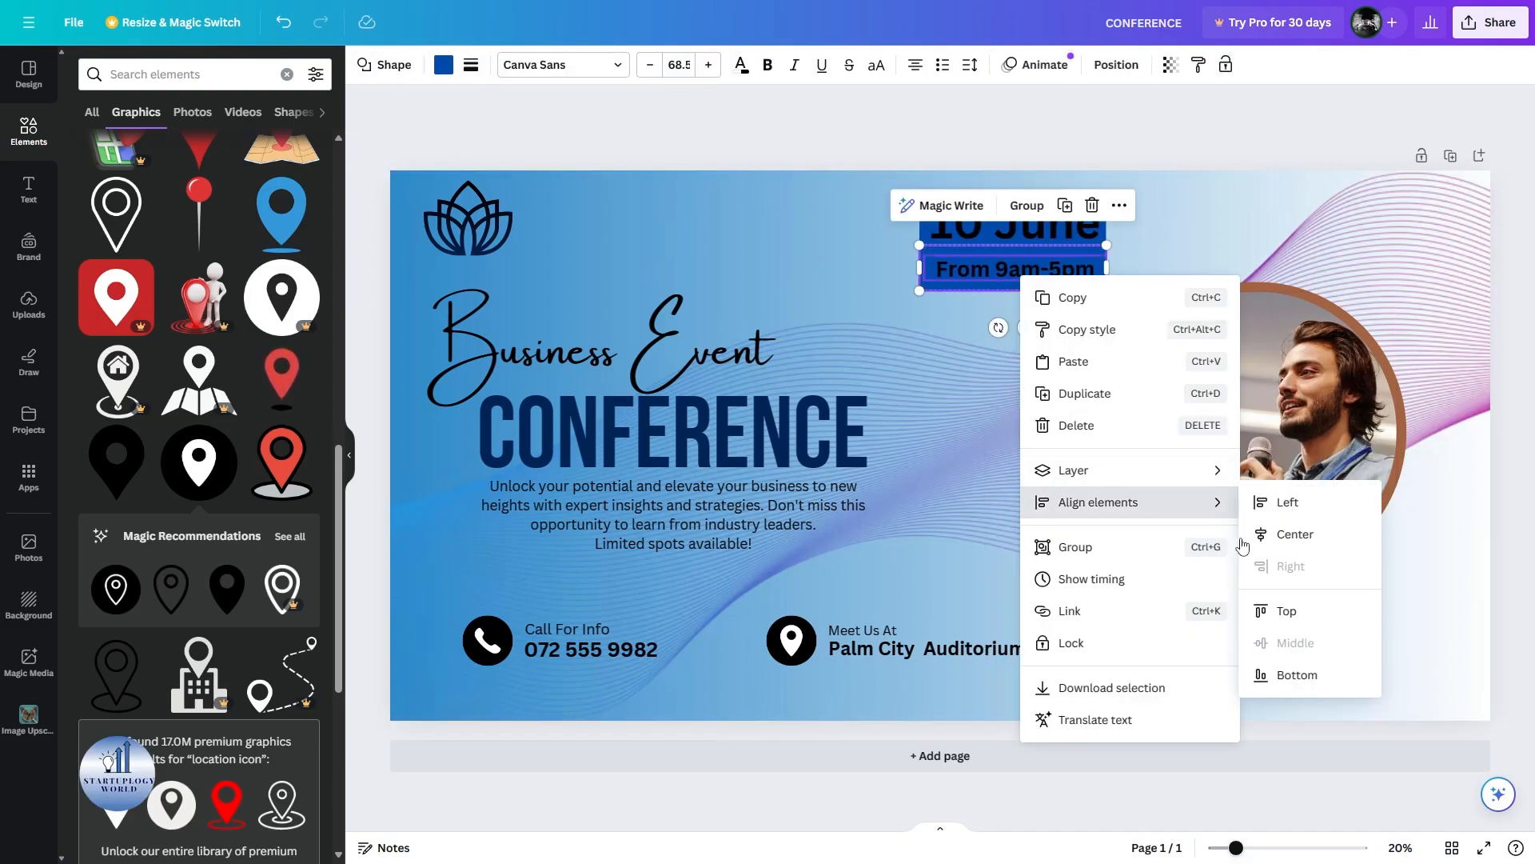
click(1289, 534)
Fill the time's bar white and the '10 June' bar dark navy.
click(444, 65)
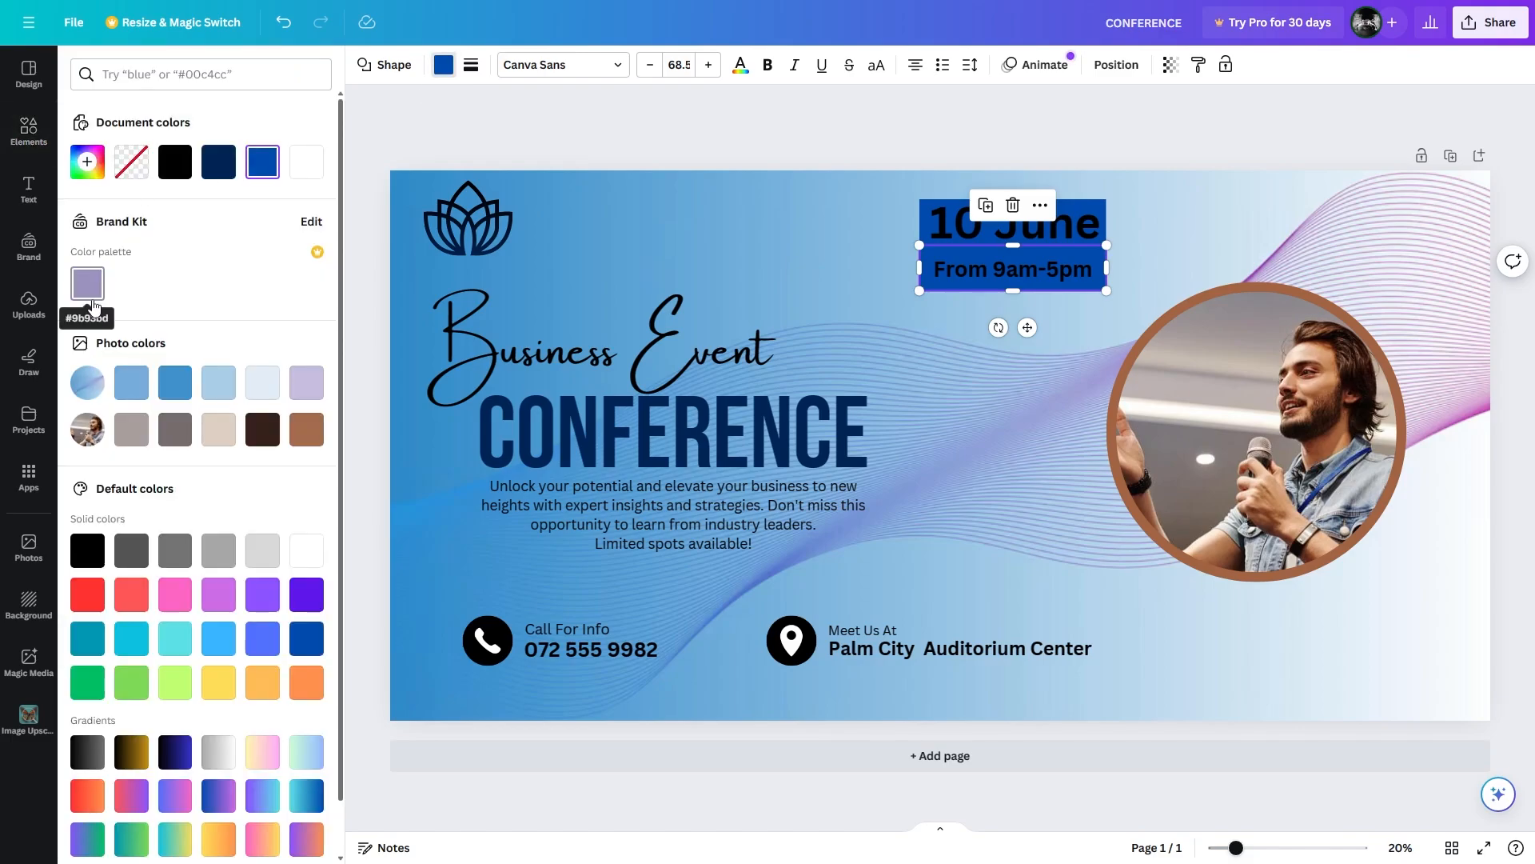
click(307, 164)
click(28, 135)
click(29, 141)
click(312, 276)
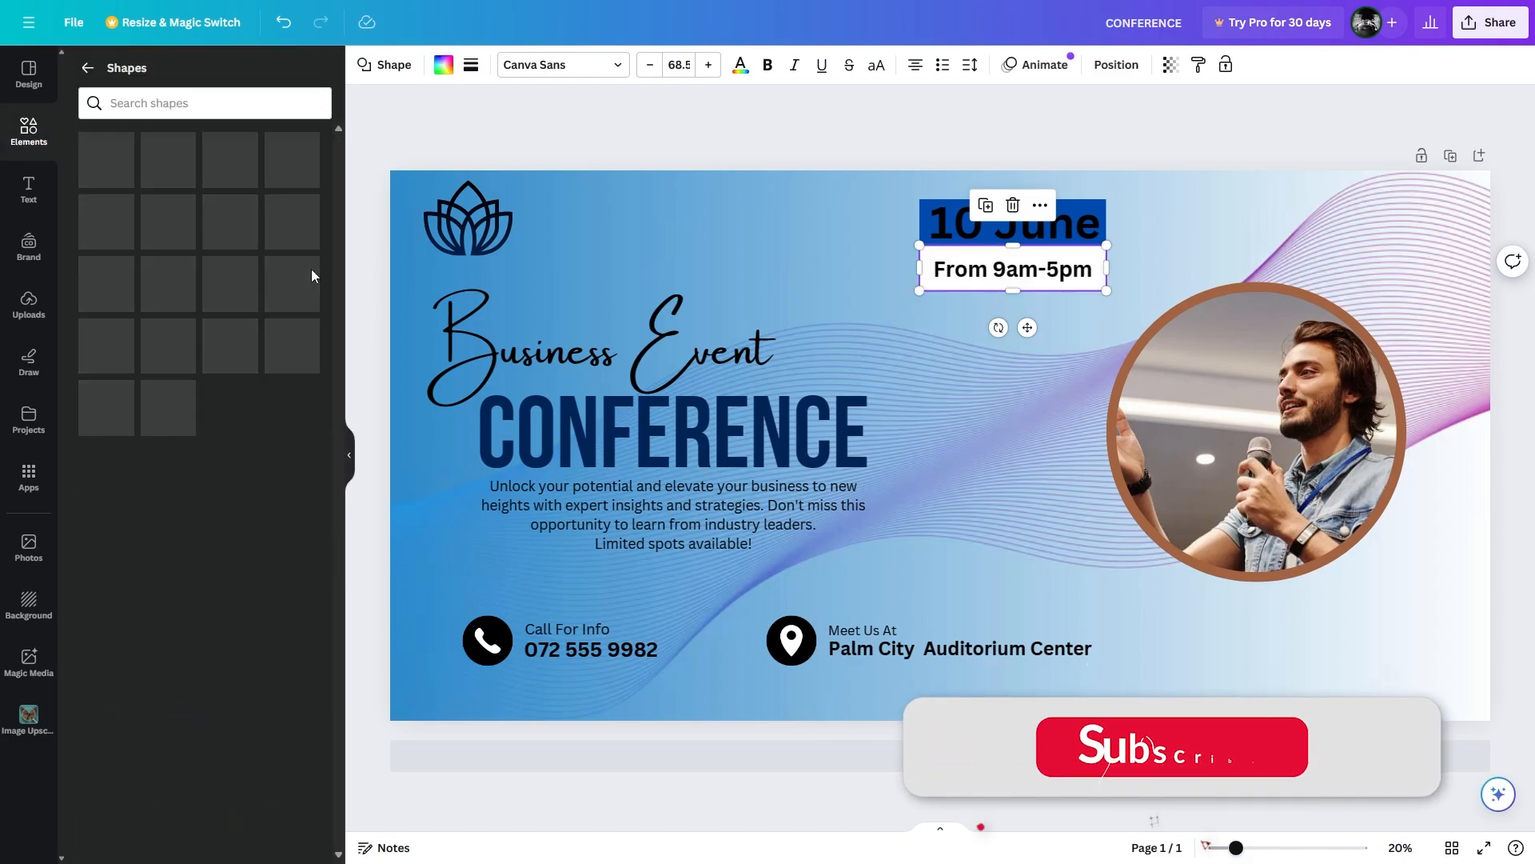
click(88, 68)
click(350, 455)
click(880, 204)
click(155, 65)
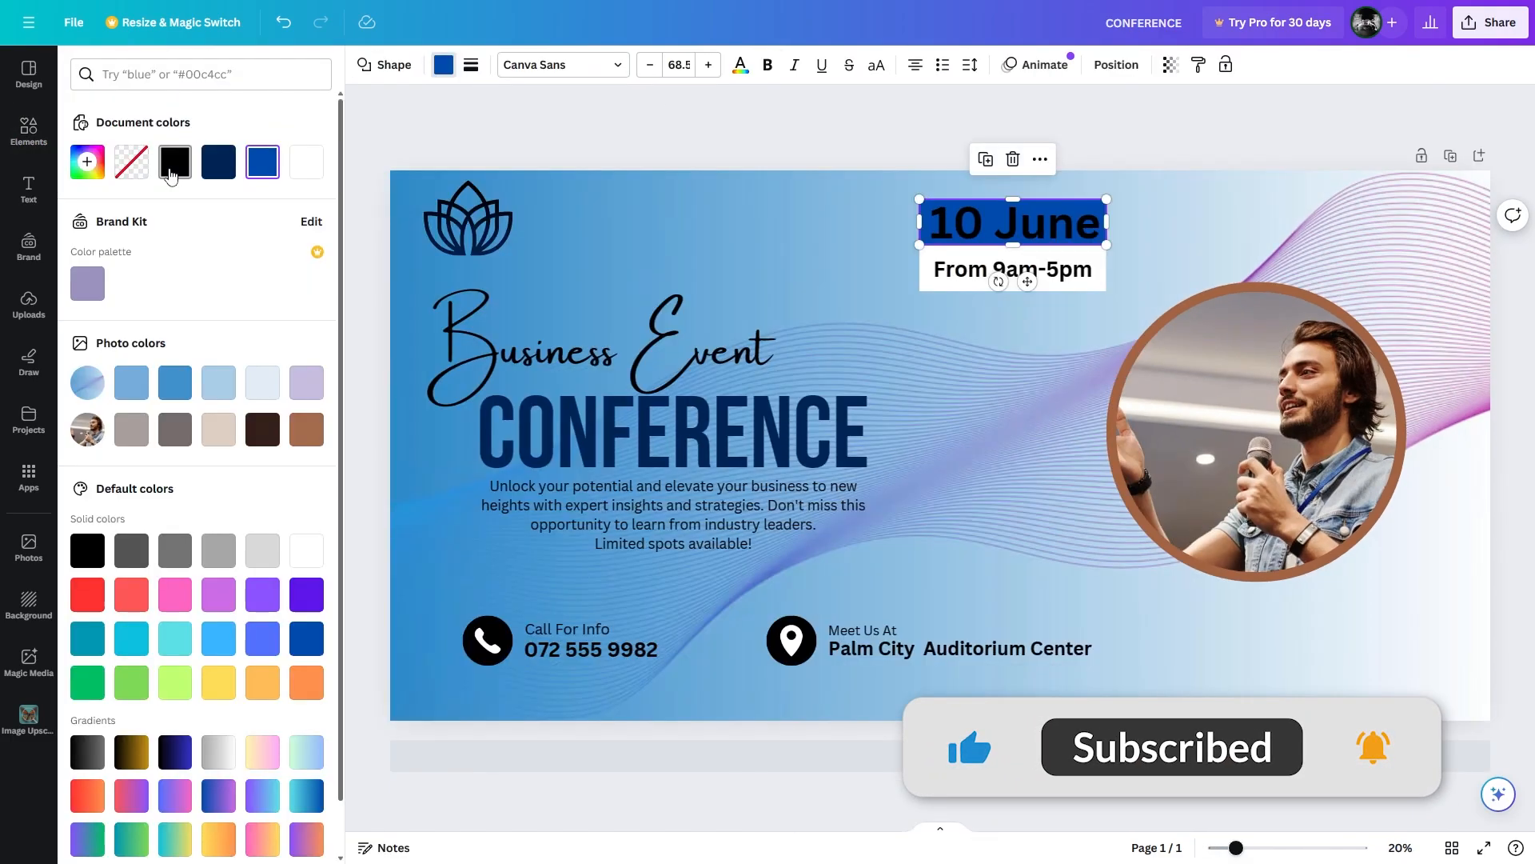
click(219, 162)
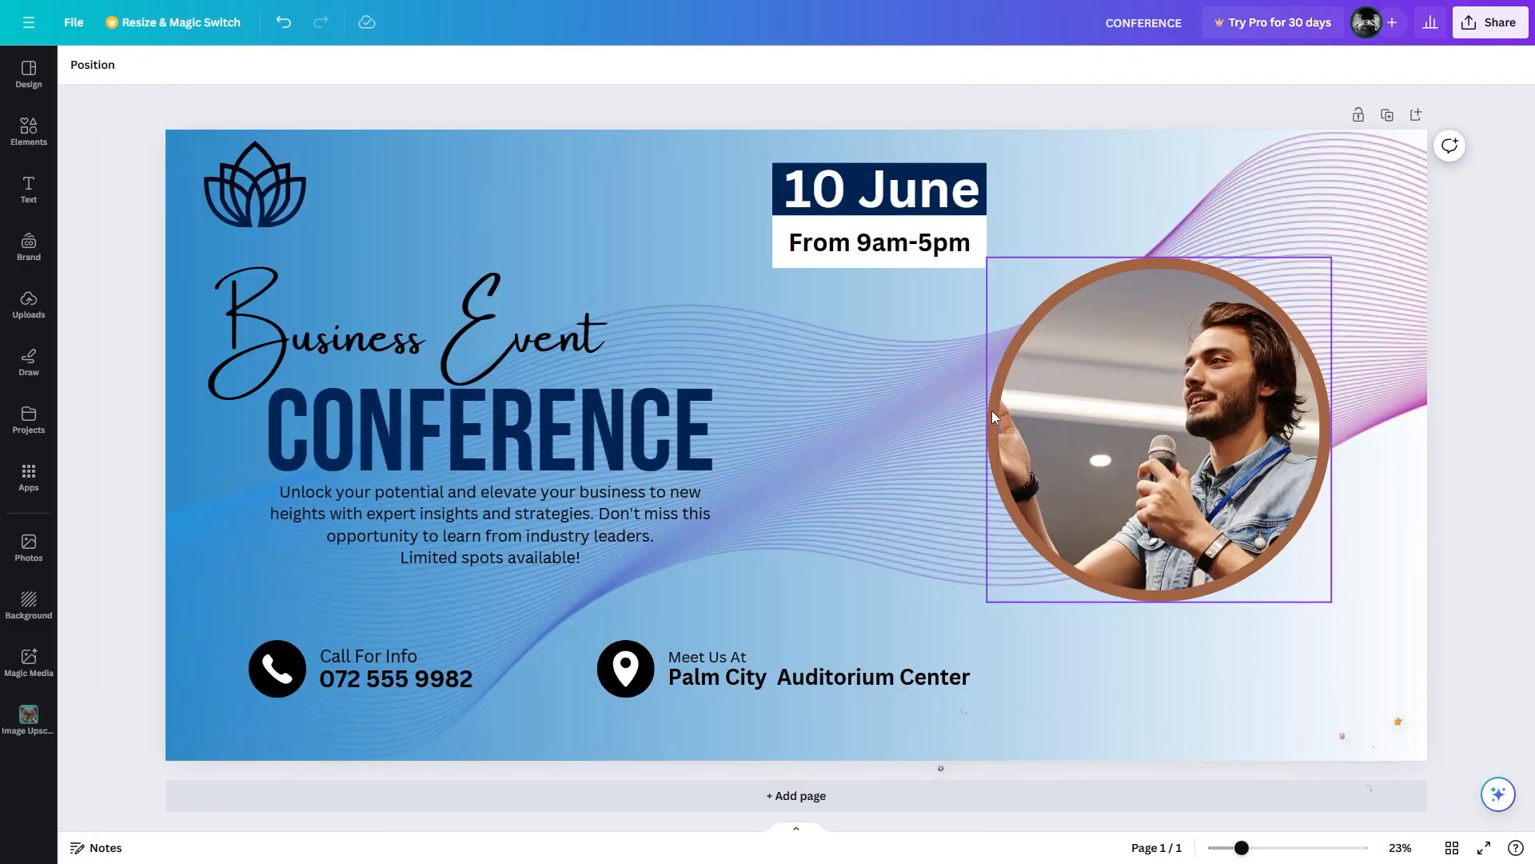
Recolour the speaker photo's circular frame border from brown to the document's dark navy.
click(998, 408)
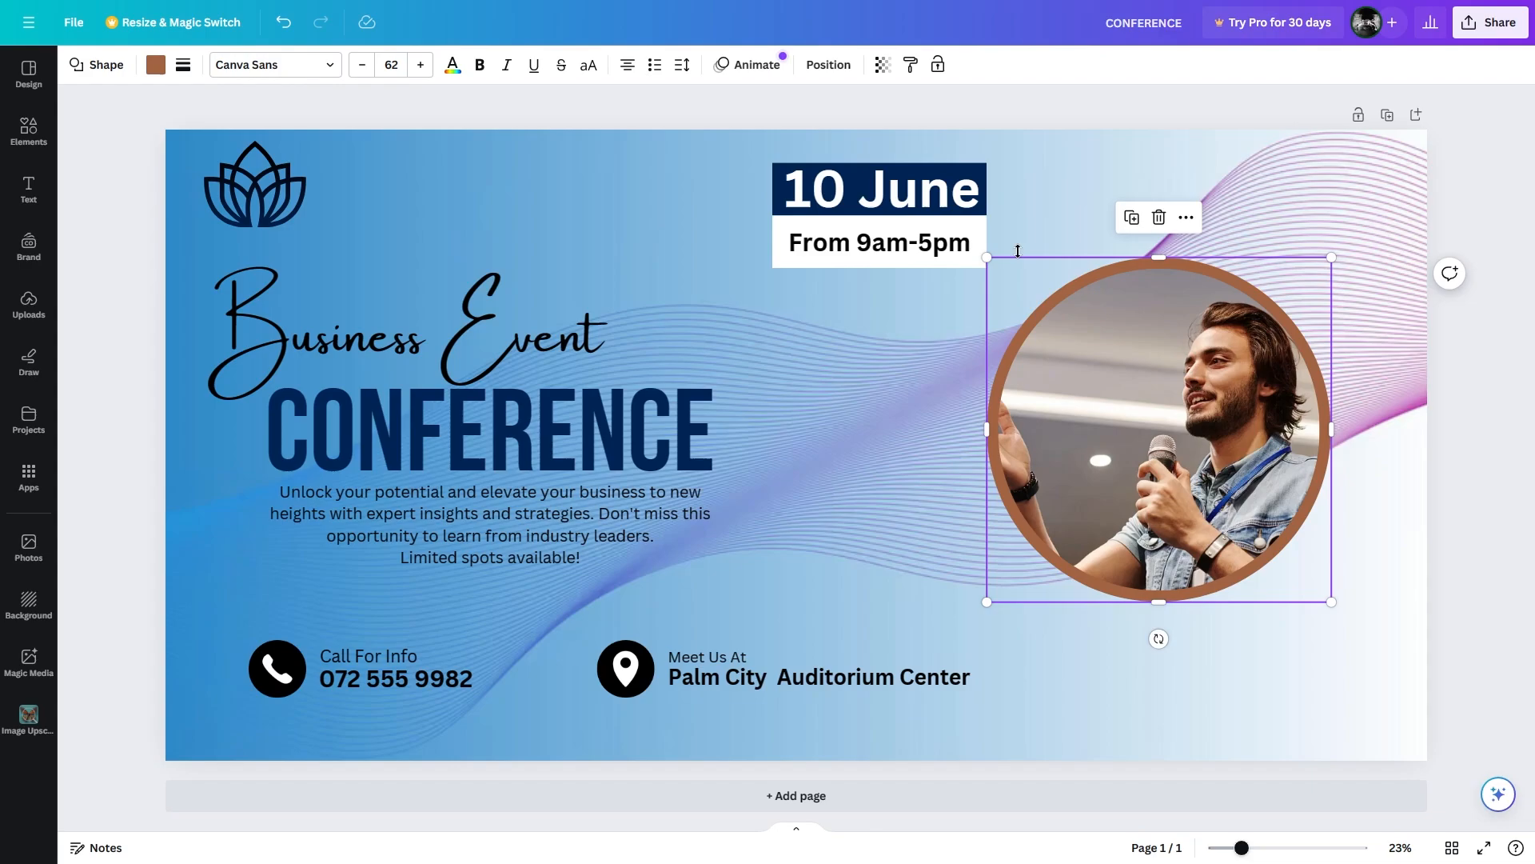
click(155, 64)
click(219, 161)
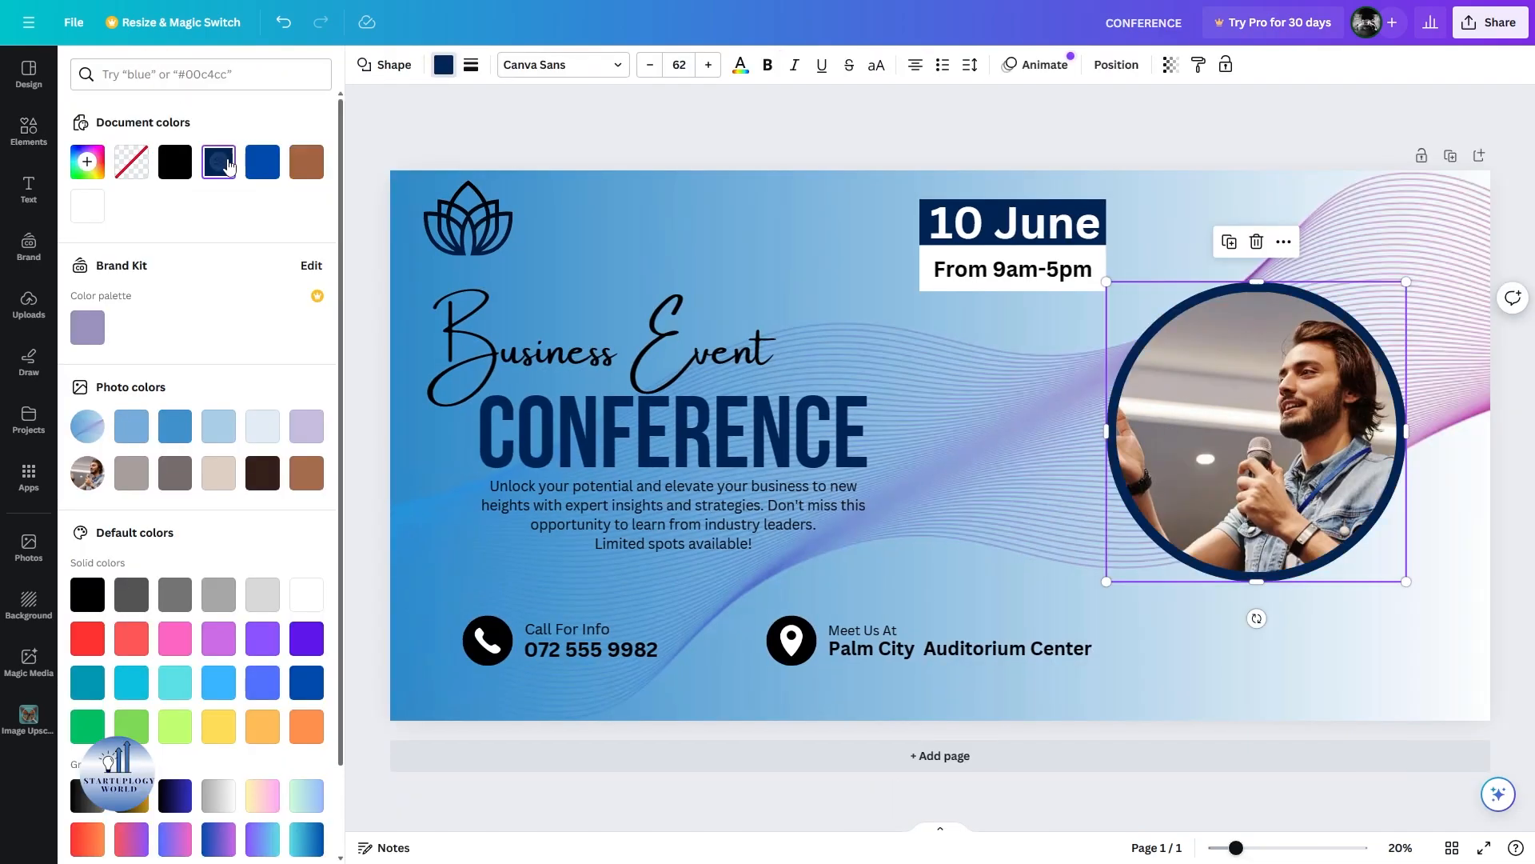
click(783, 123)
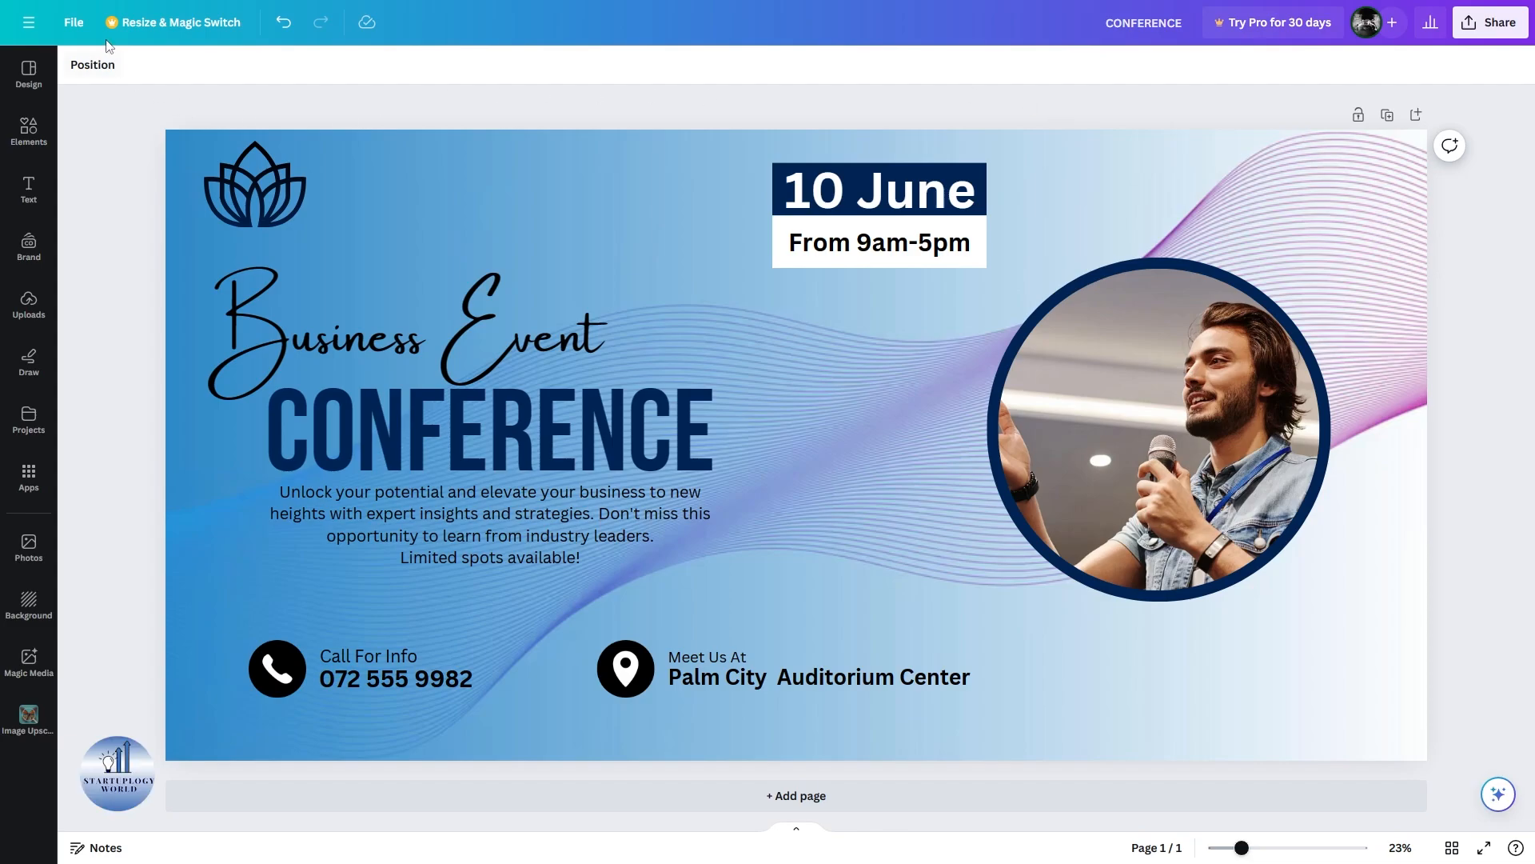
Download the banner as a PNG file and open the resulting CONFERENCE.png.
click(74, 22)
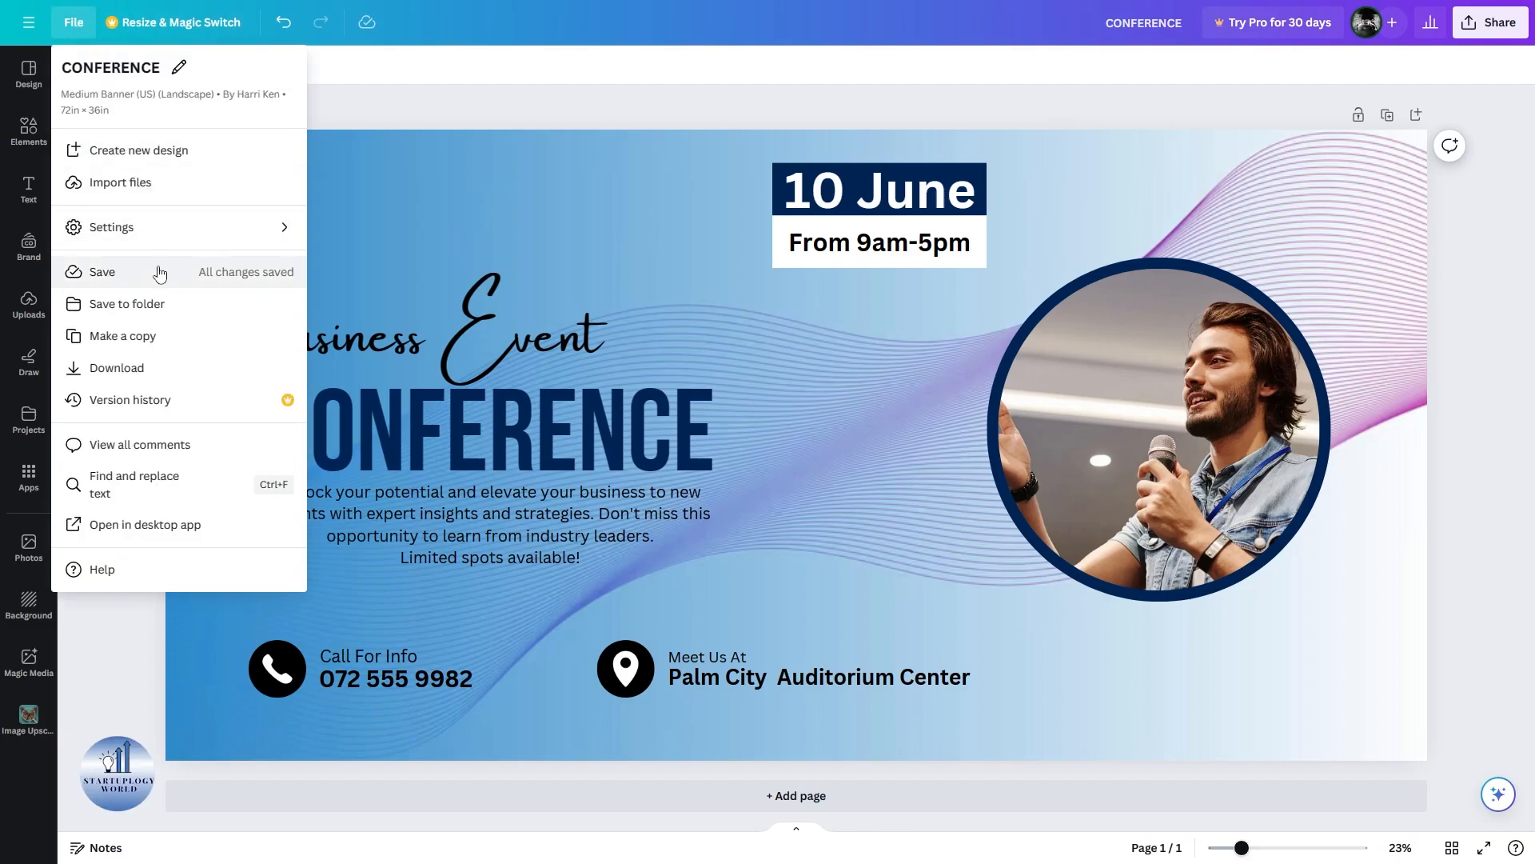
click(141, 371)
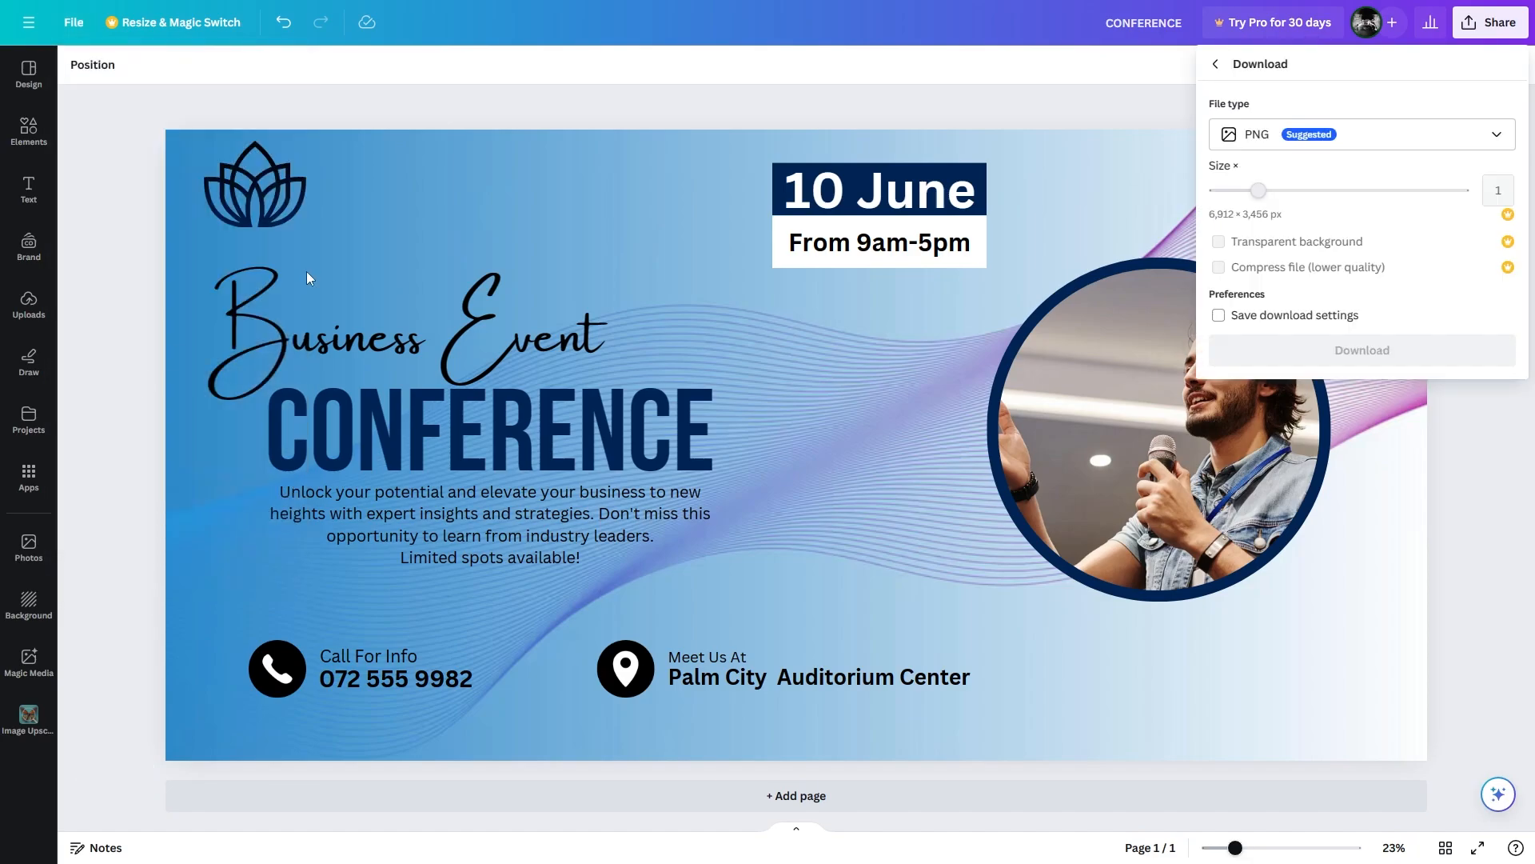
click(1359, 134)
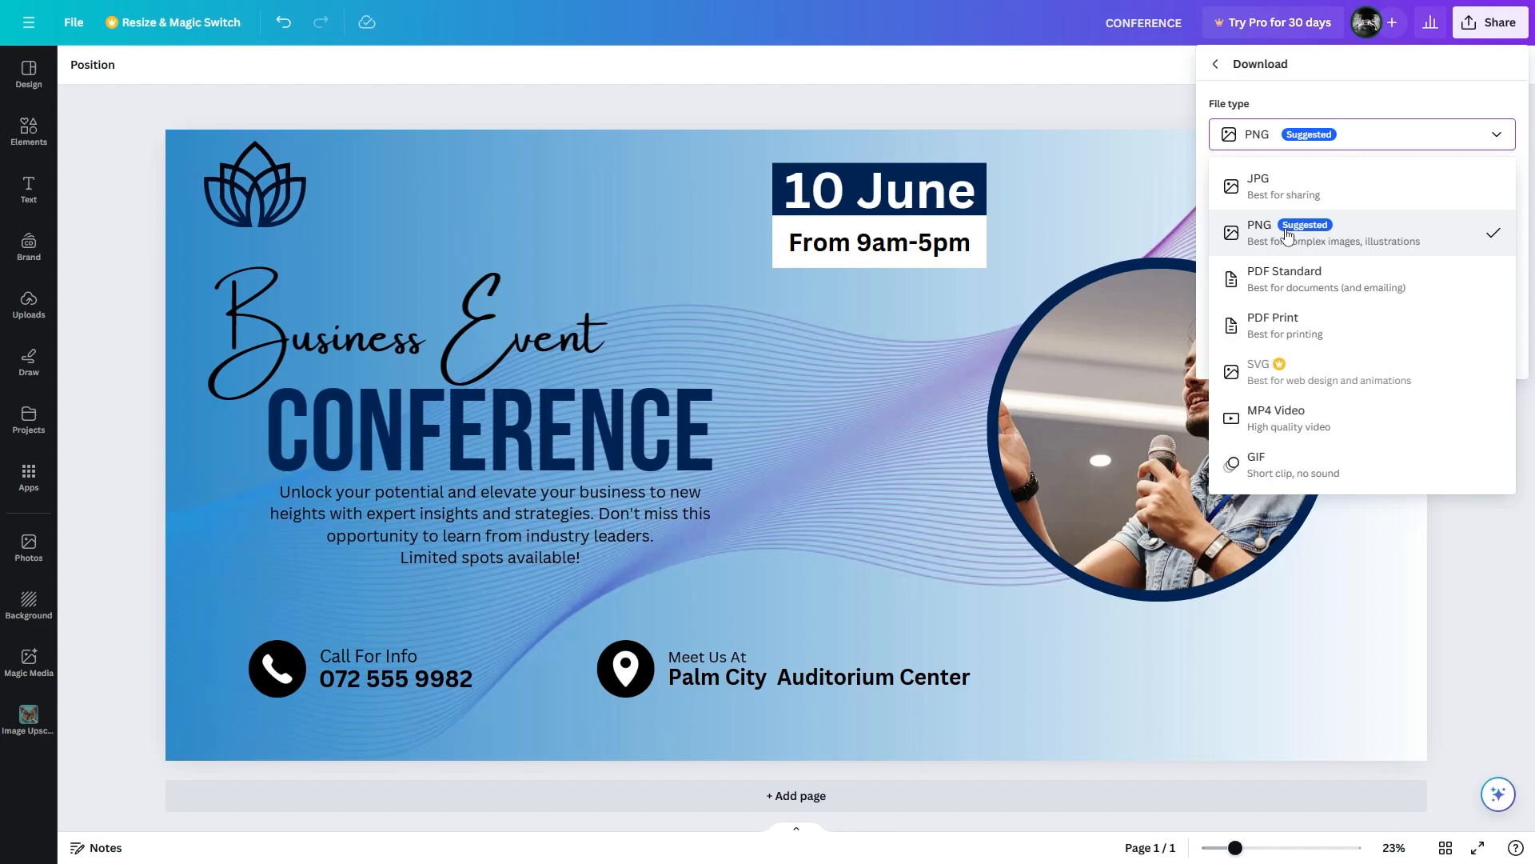
click(1374, 250)
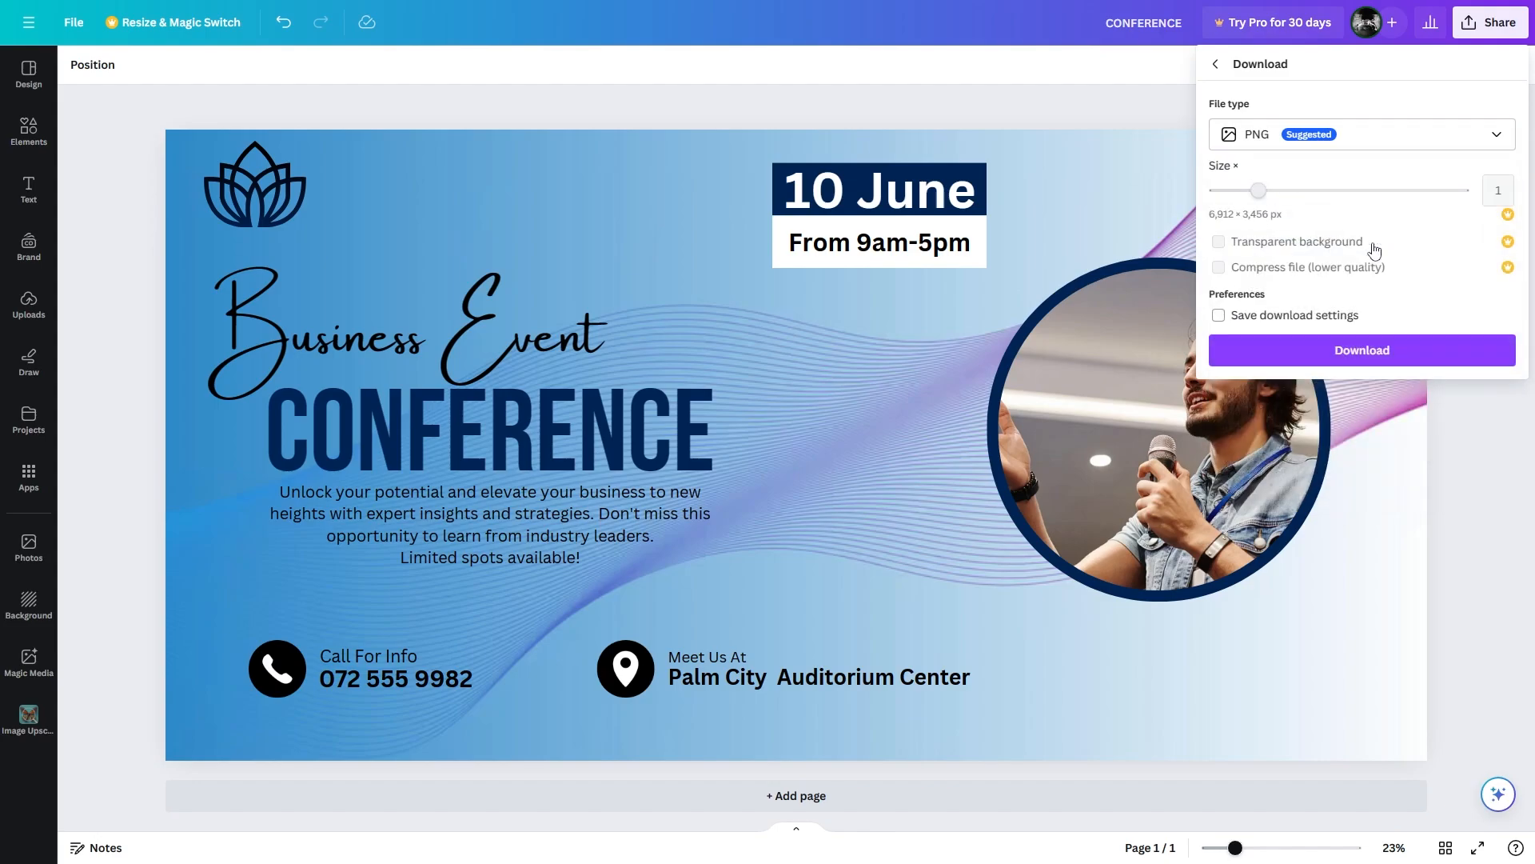
click(1283, 354)
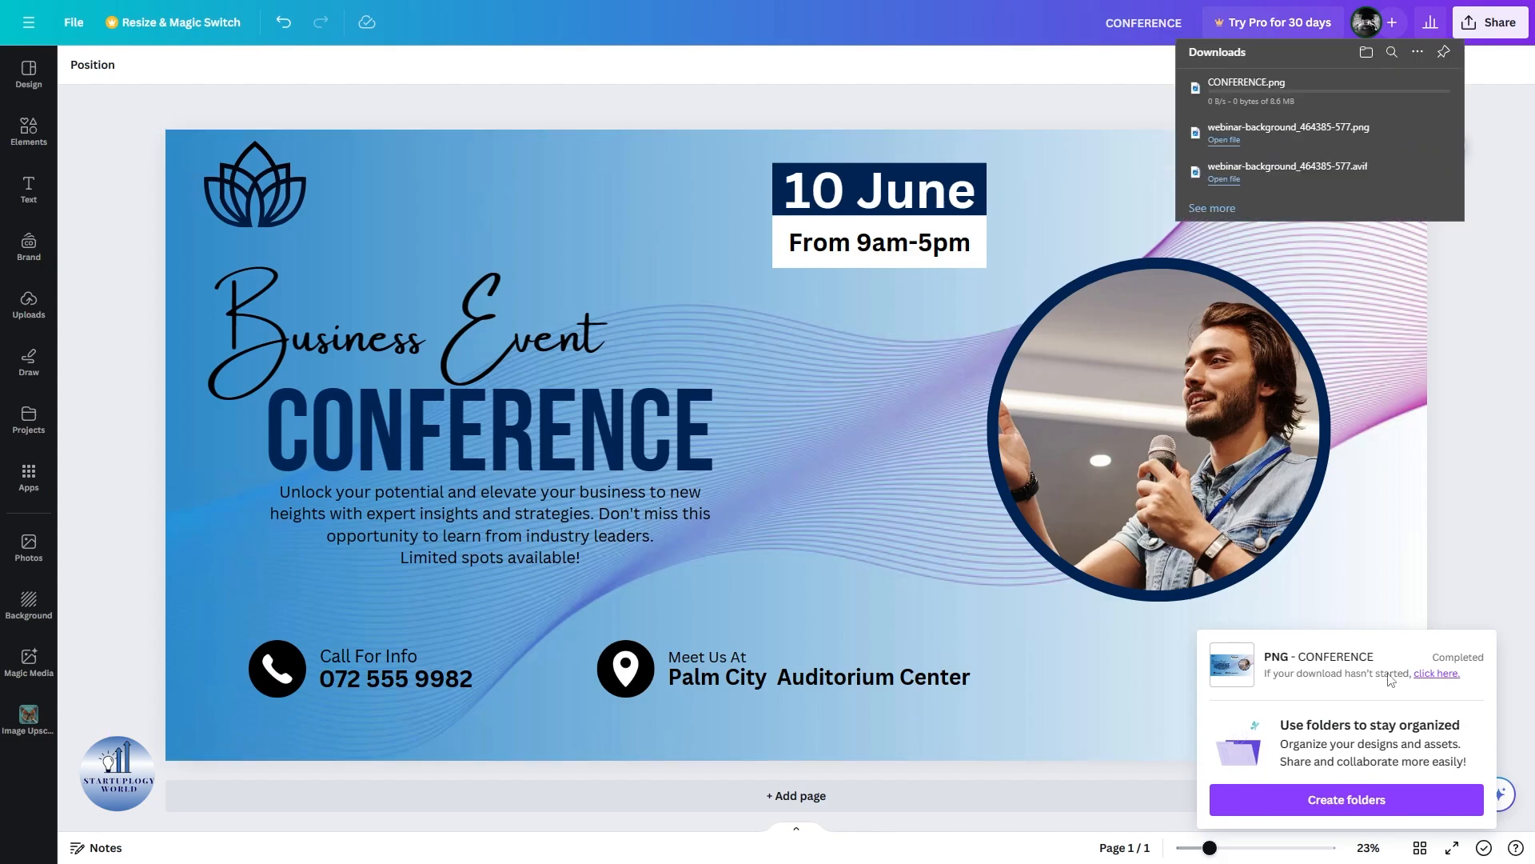
click(1226, 95)
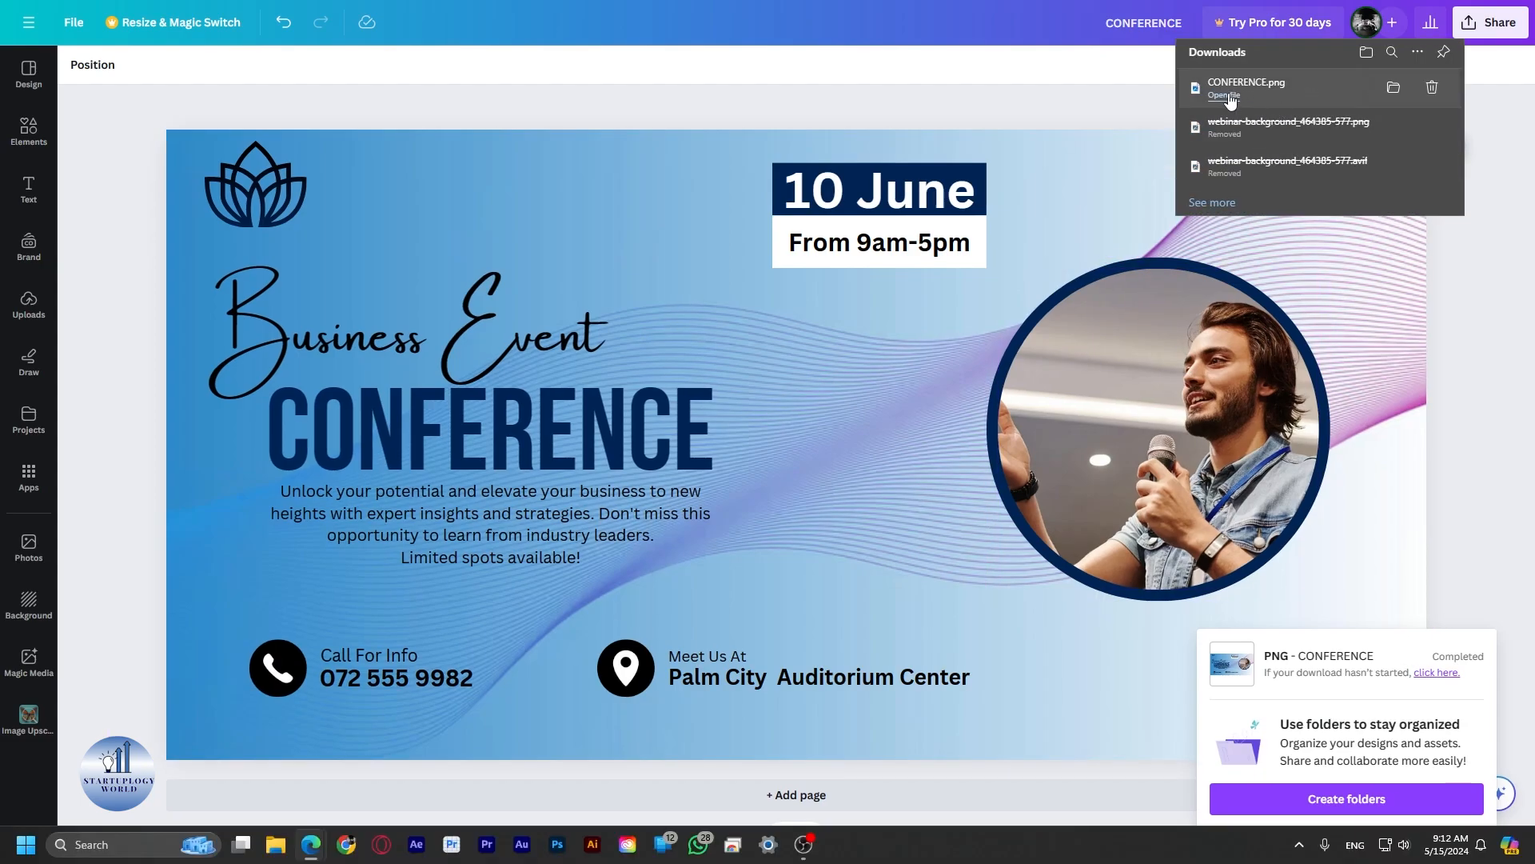